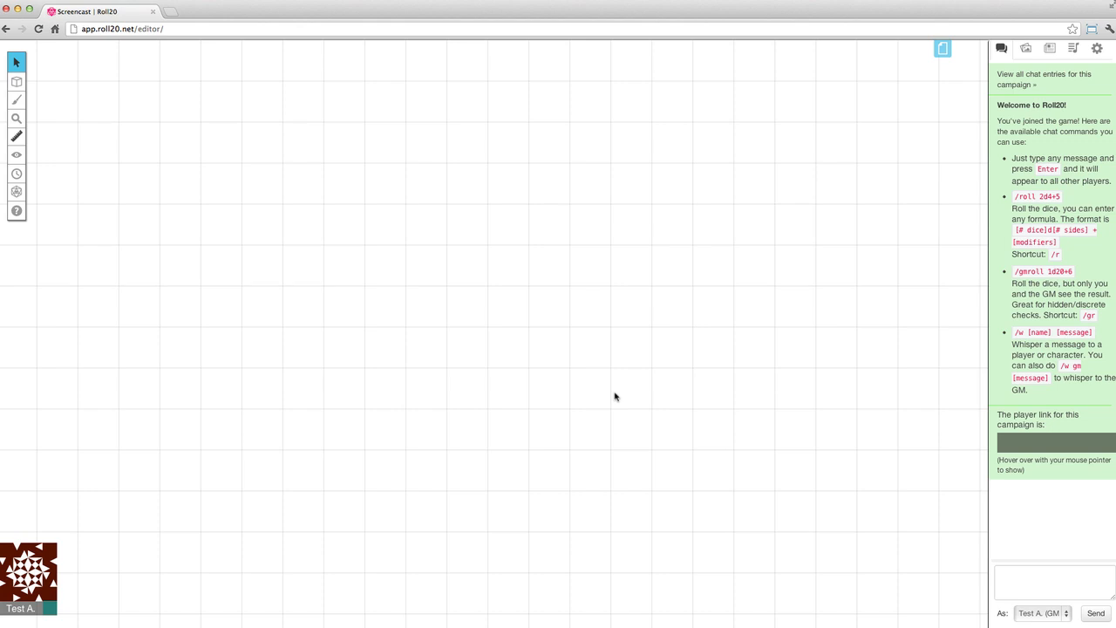
Open the Help & Docs site, look over its welcome text and popular guides, and close it again.
mouse_move(18, 213)
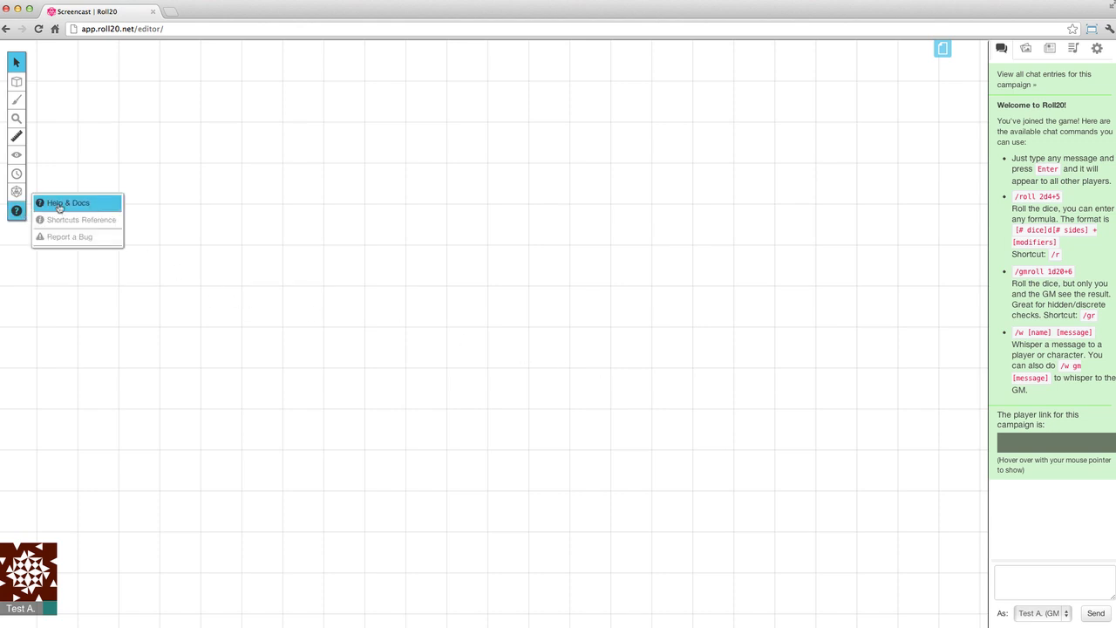
click(58, 206)
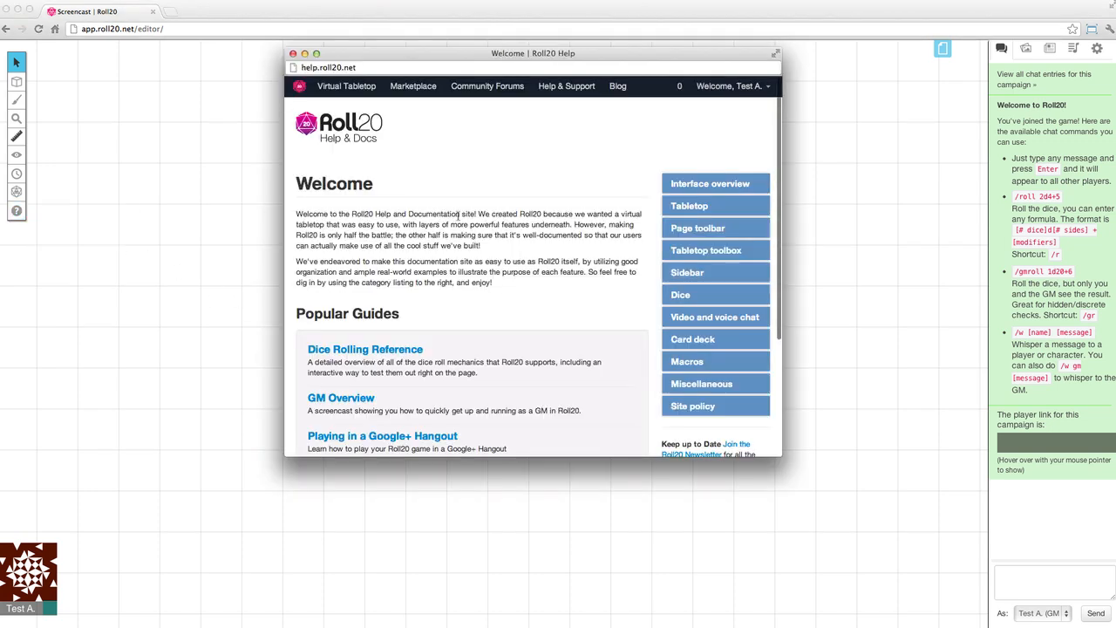
scroll(460, 216, down, 3)
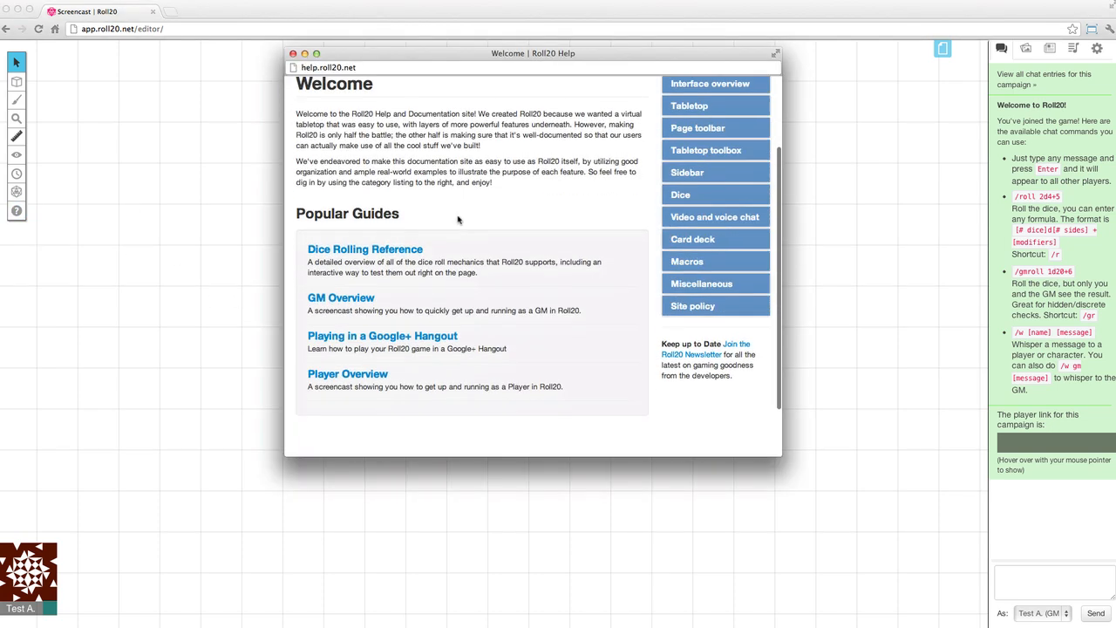
click(294, 54)
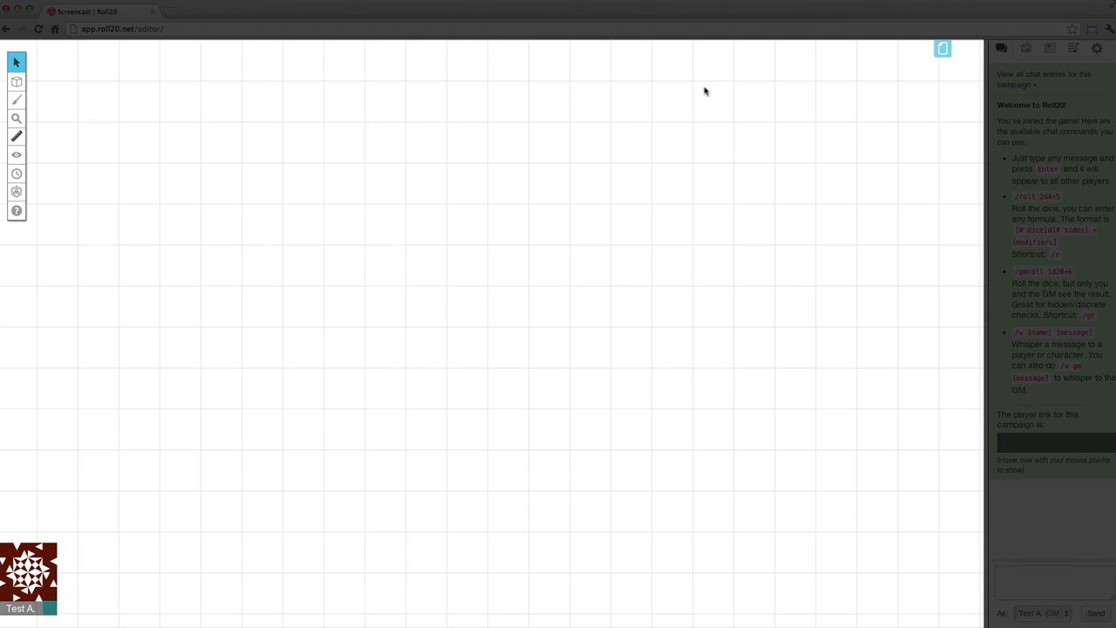
Search the art library for "goblin" with the search category set to Tokens.
click(1026, 48)
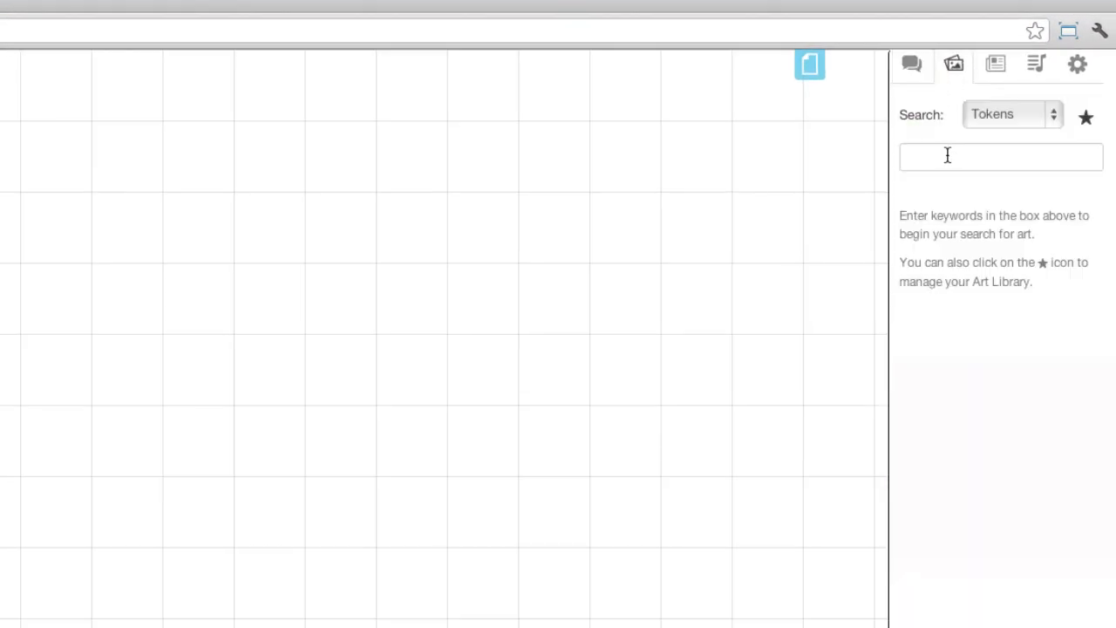
click(1005, 114)
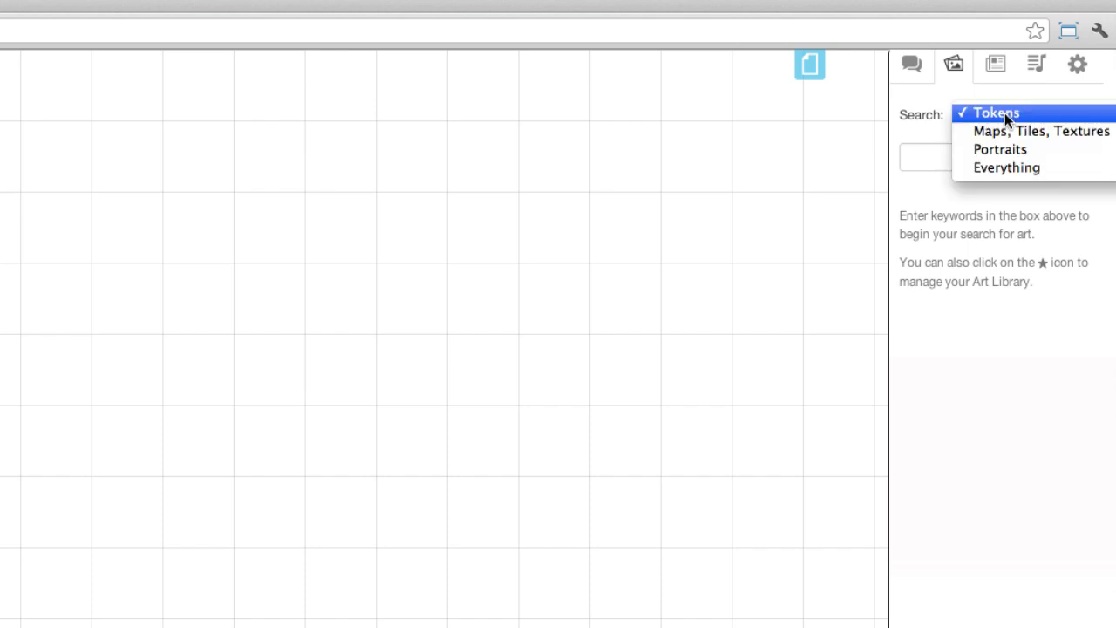
click(1005, 112)
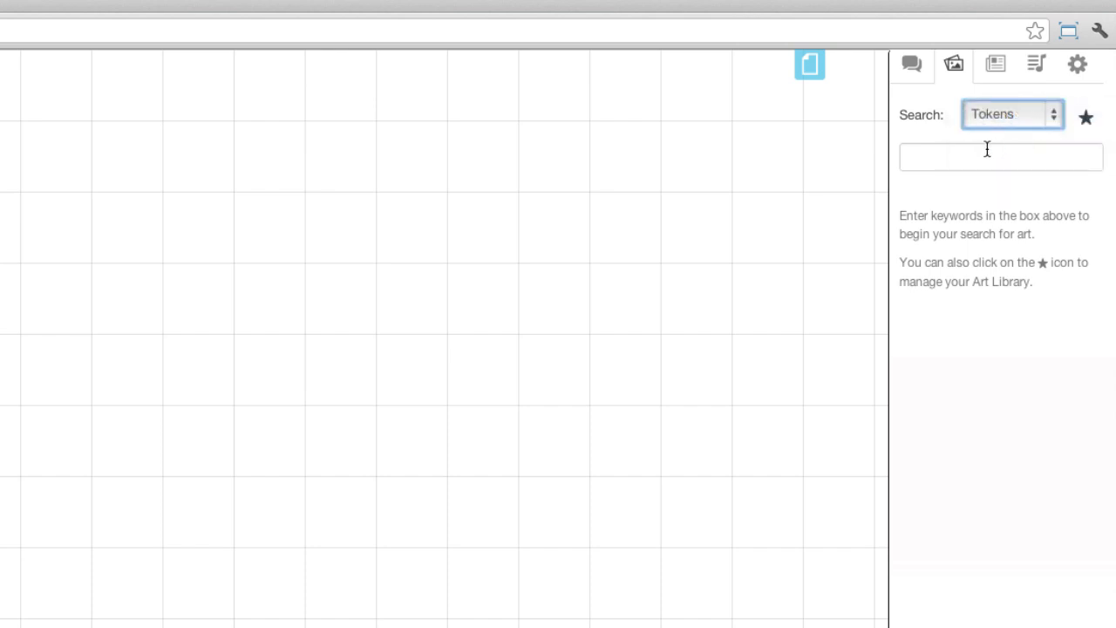
click(985, 151)
text(goblin)
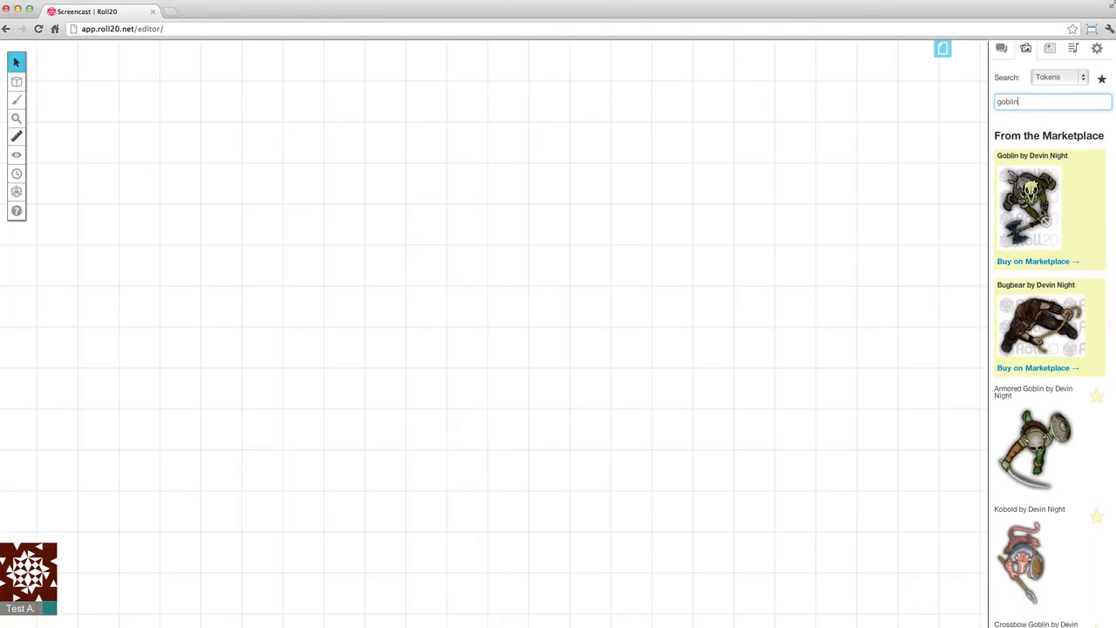
Examine the goblin token results, from the marketplace offers down to the images from the web.
scroll(1047, 185, down, 2)
scroll(1043, 214, down, 5)
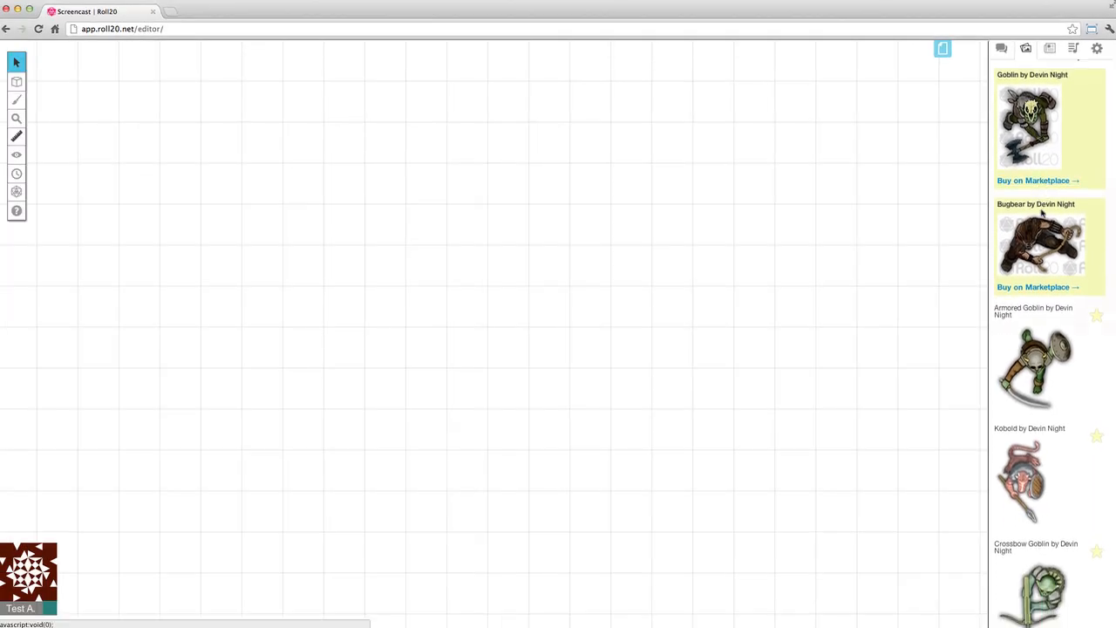
scroll(1042, 210, down, 15)
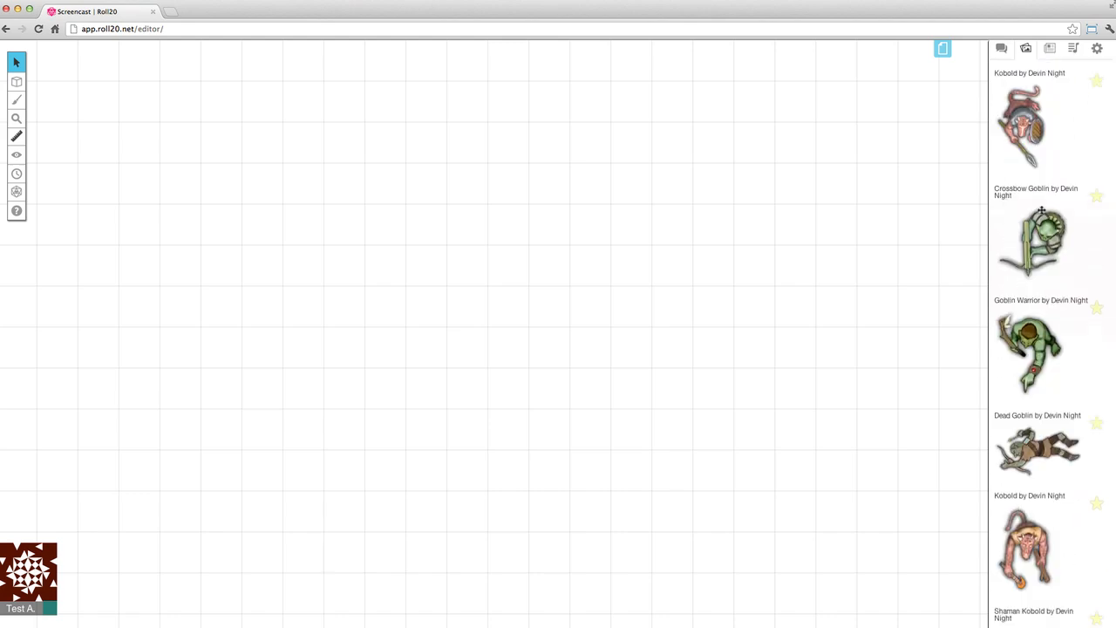
scroll(1042, 210, down, 15)
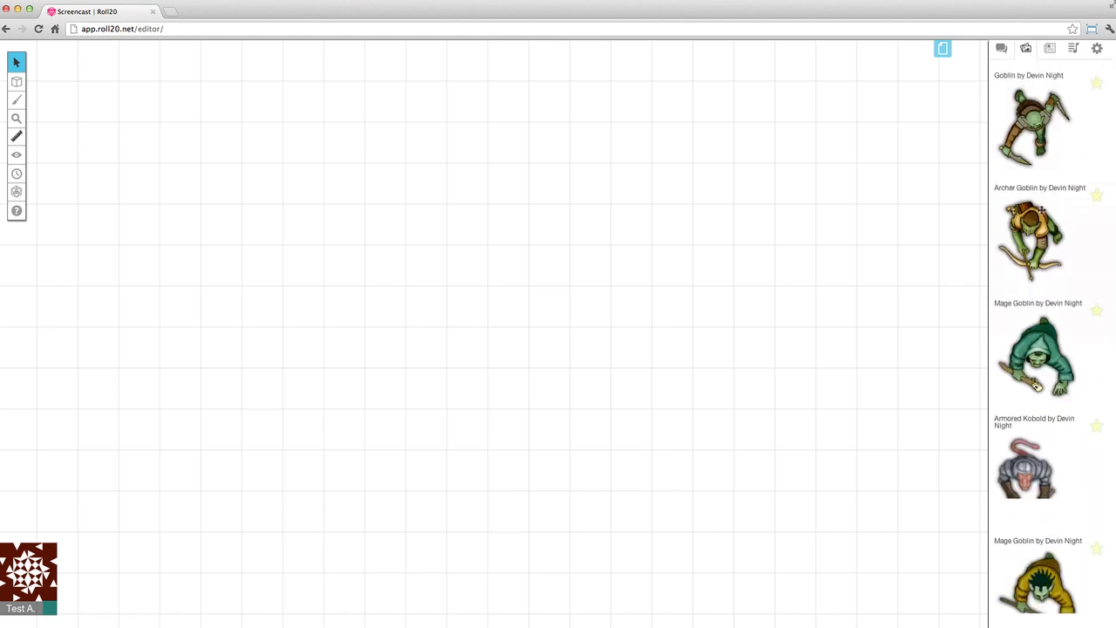
scroll(1041, 210, down, 20)
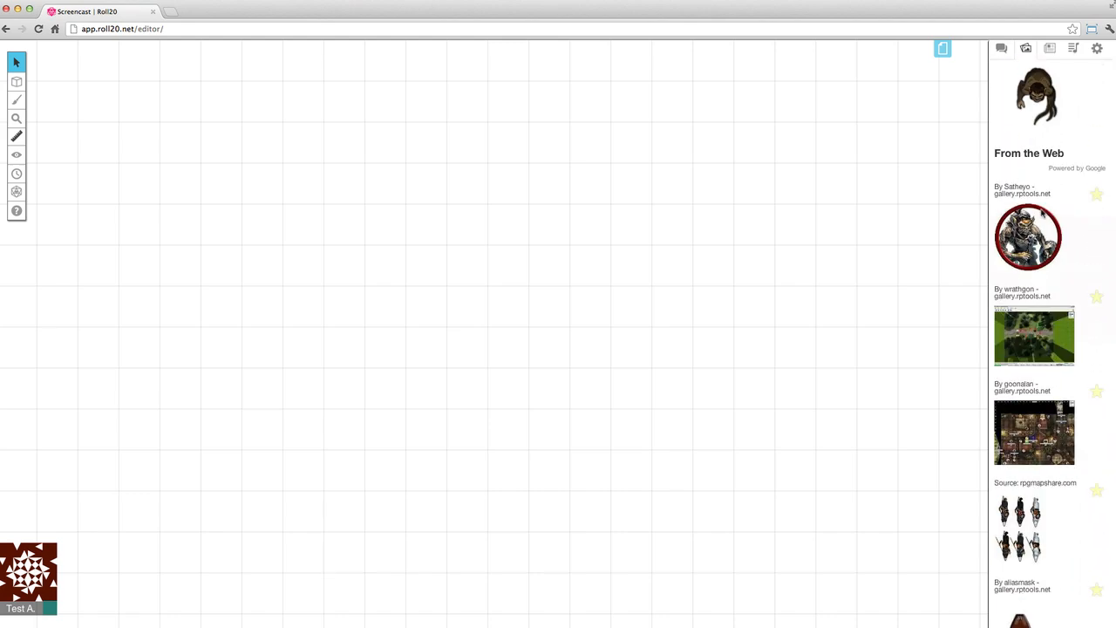
scroll(1041, 210, down, 6)
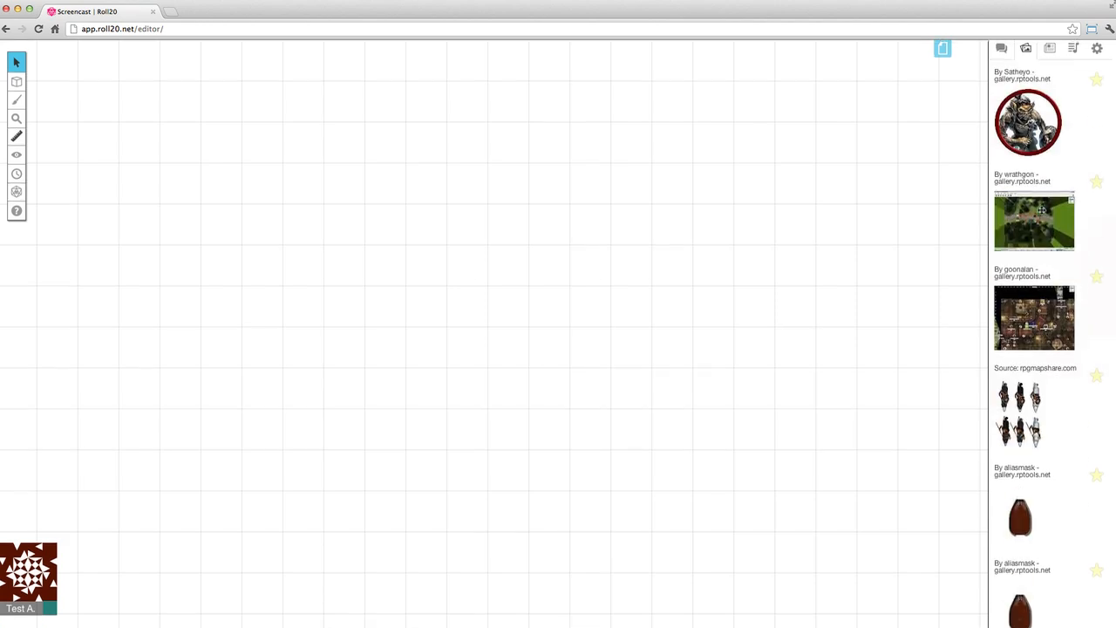
scroll(1041, 210, up, 20)
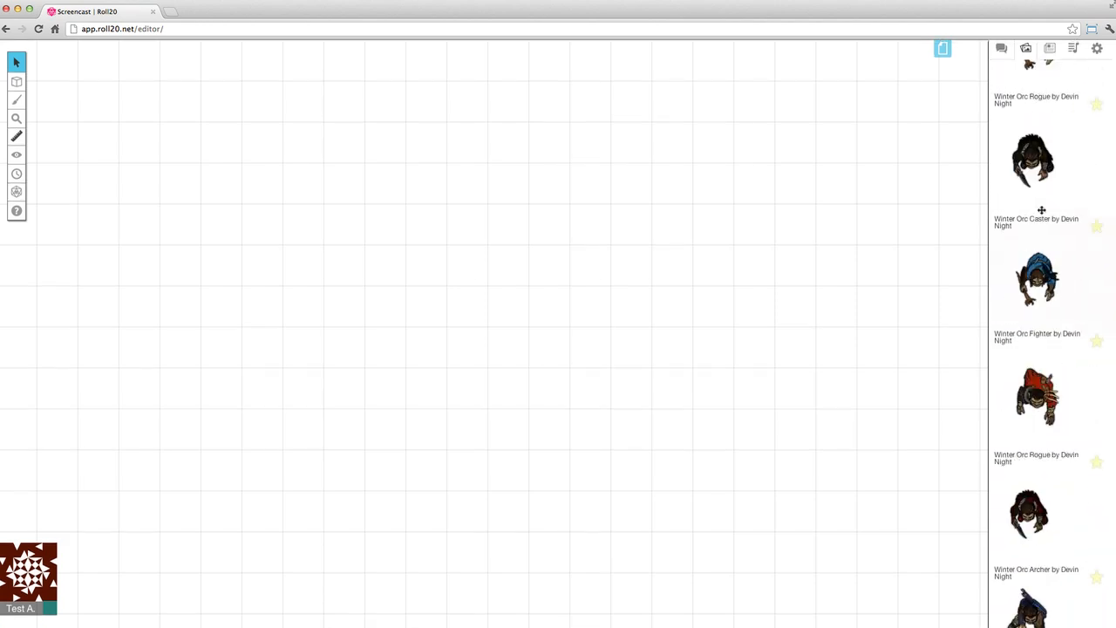
scroll(1042, 213, up, 15)
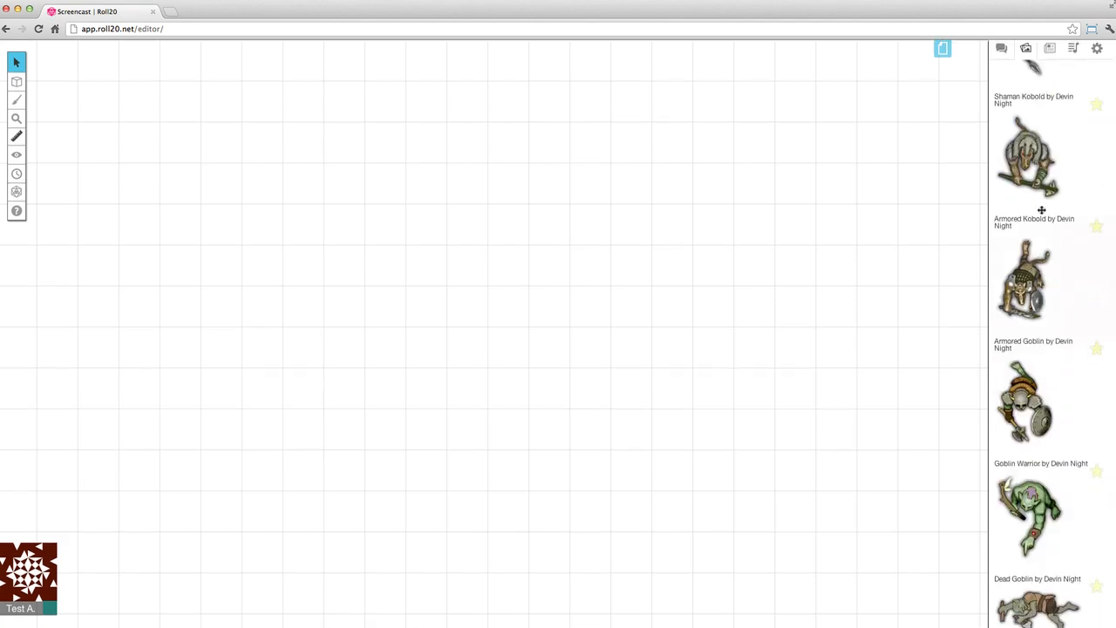
Add the red-clad Archer Goblin to the favorites in the art library and rerun the "goblin" search.
scroll(1042, 213, down, 2)
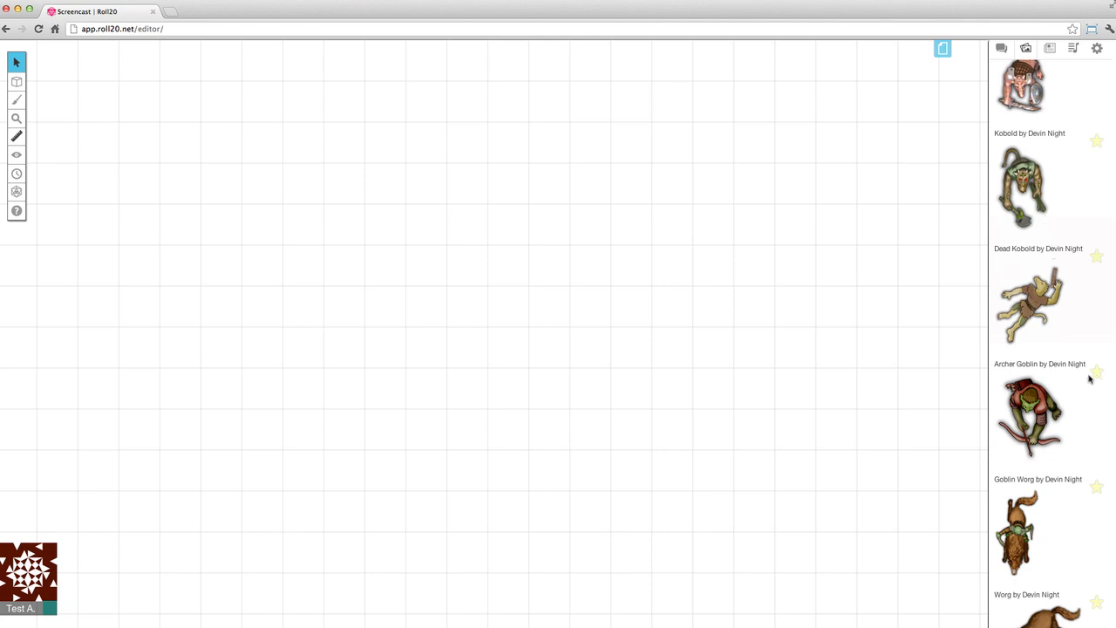
scroll(1077, 269, up, 10)
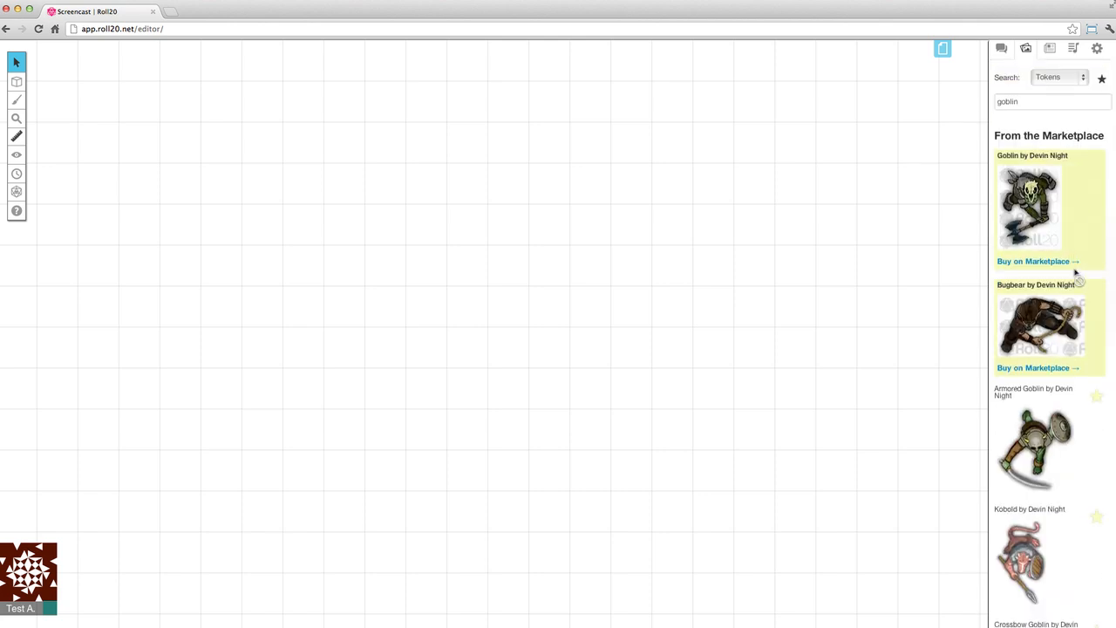
click(1045, 98)
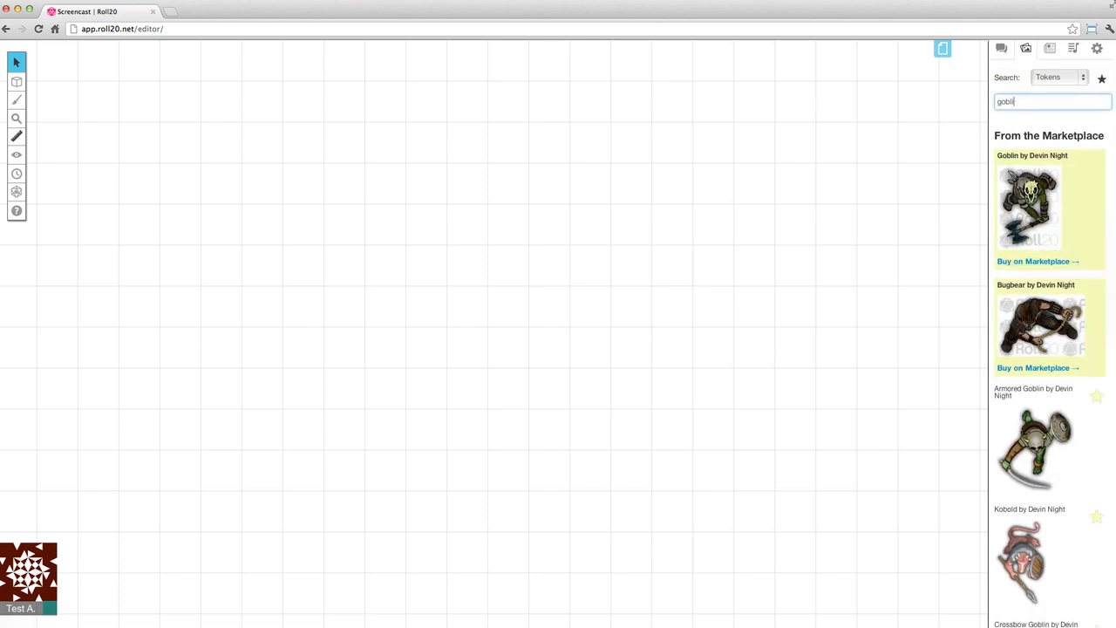
key(Return)
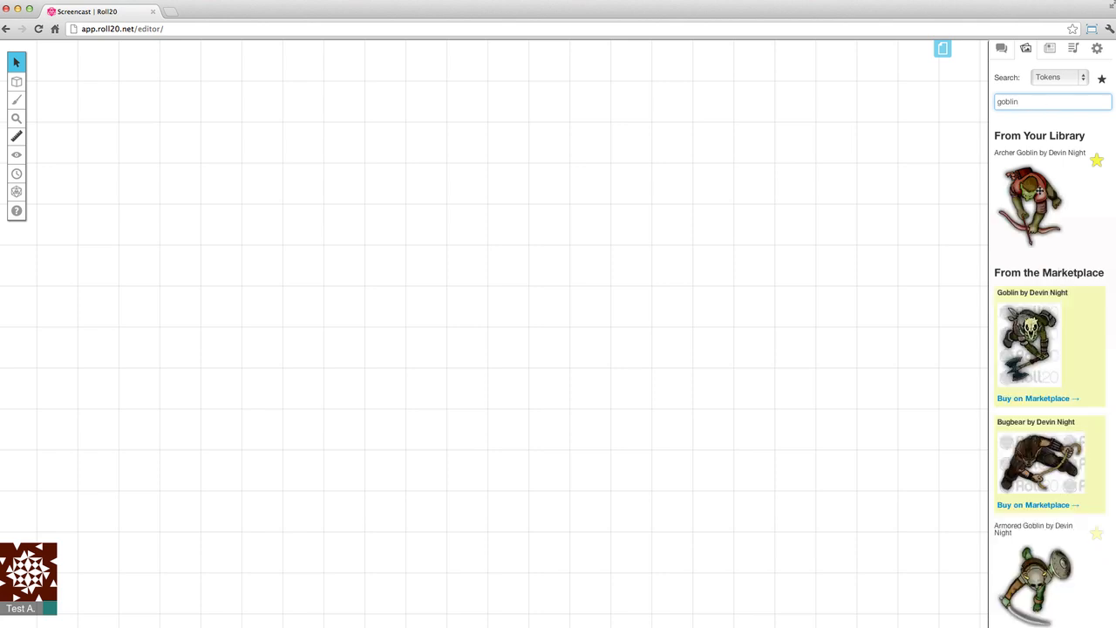
Place the library's Archer Goblin token on the map and enlarge it to two by two grid squares.
drag(1039, 191, 445, 223)
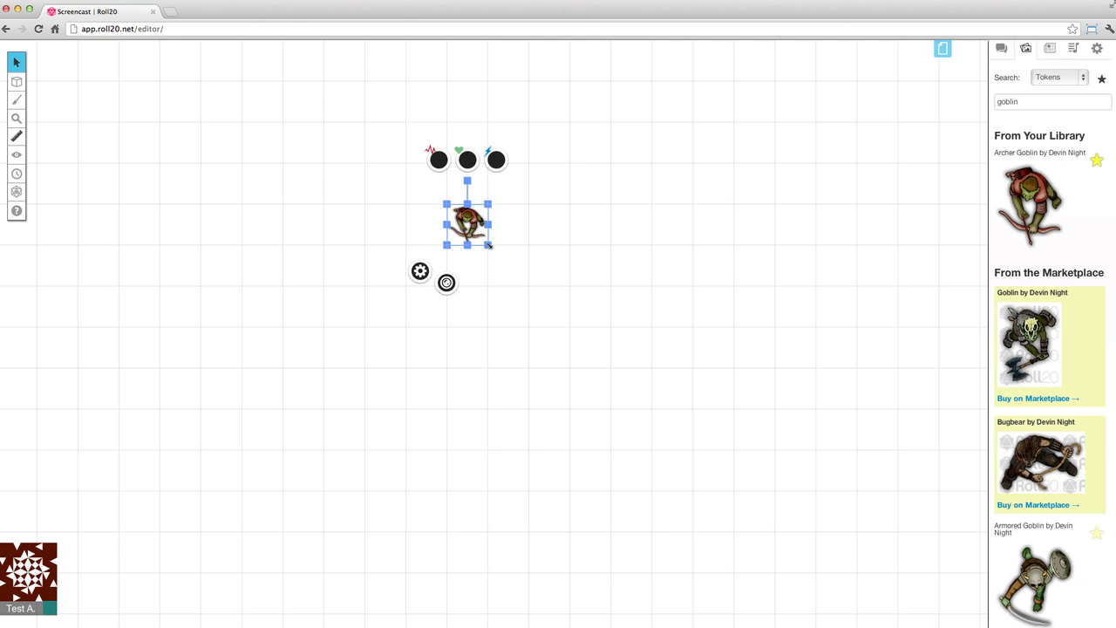
drag(489, 246, 431, 310)
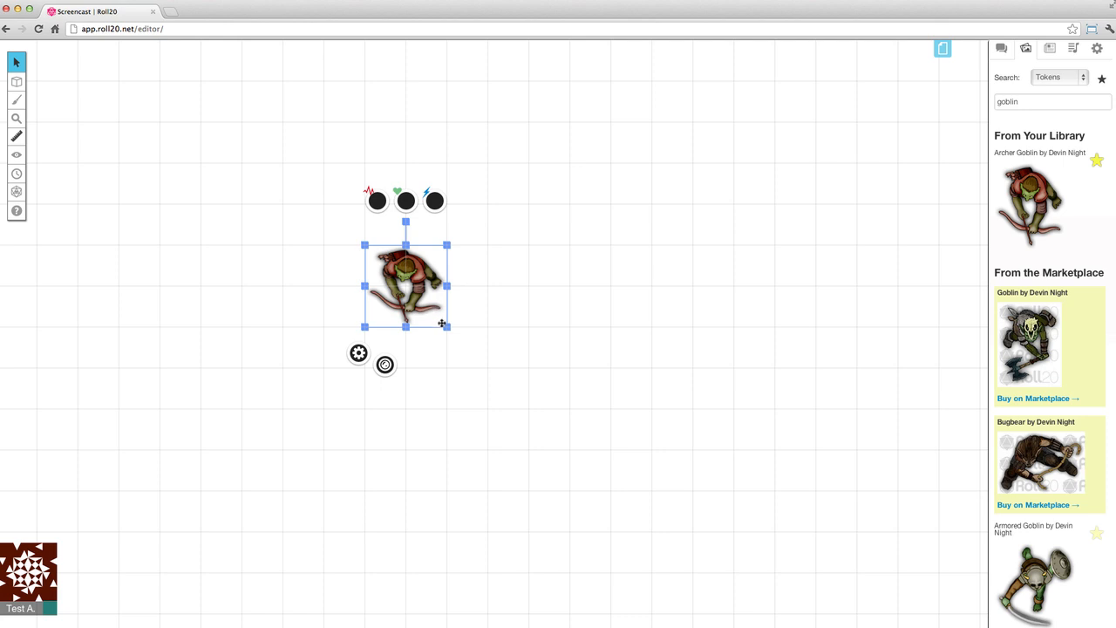
Make two copies of the goblin token and line them up on either side of the original, one grid square apart.
key(ctrl+c)
key(ctrl+v)
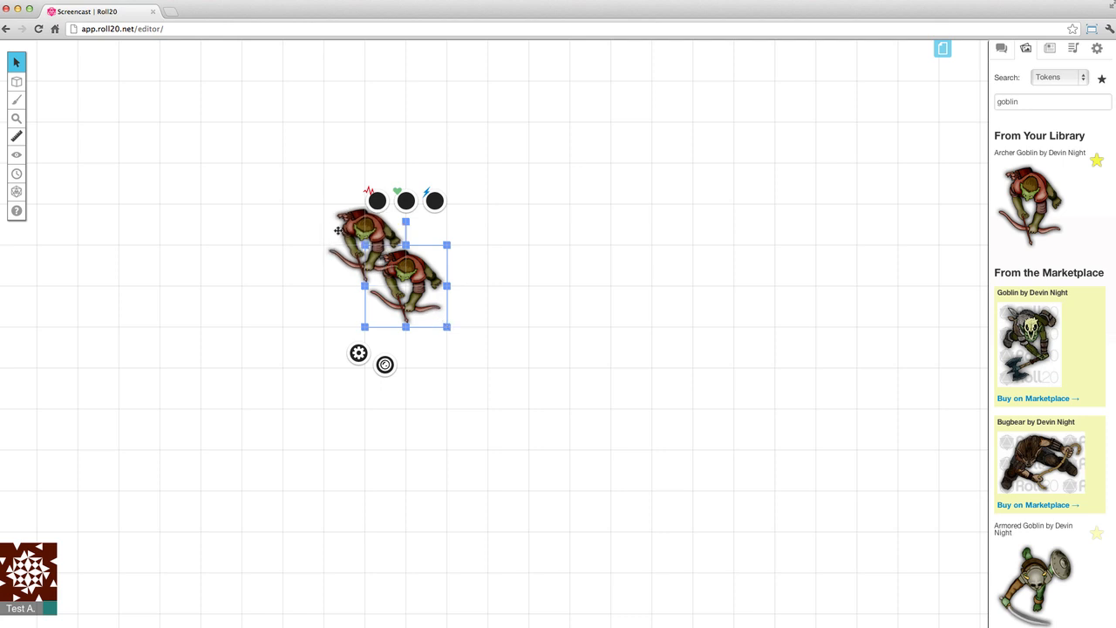
drag(330, 235, 245, 268)
key(ctrl+v)
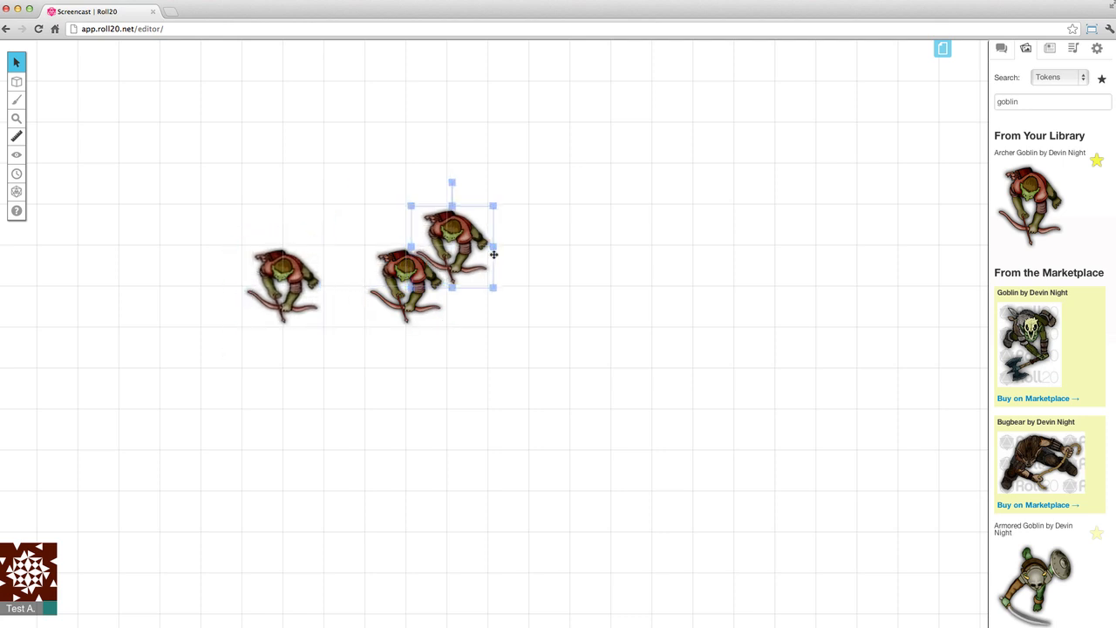
drag(494, 249, 565, 281)
click(636, 260)
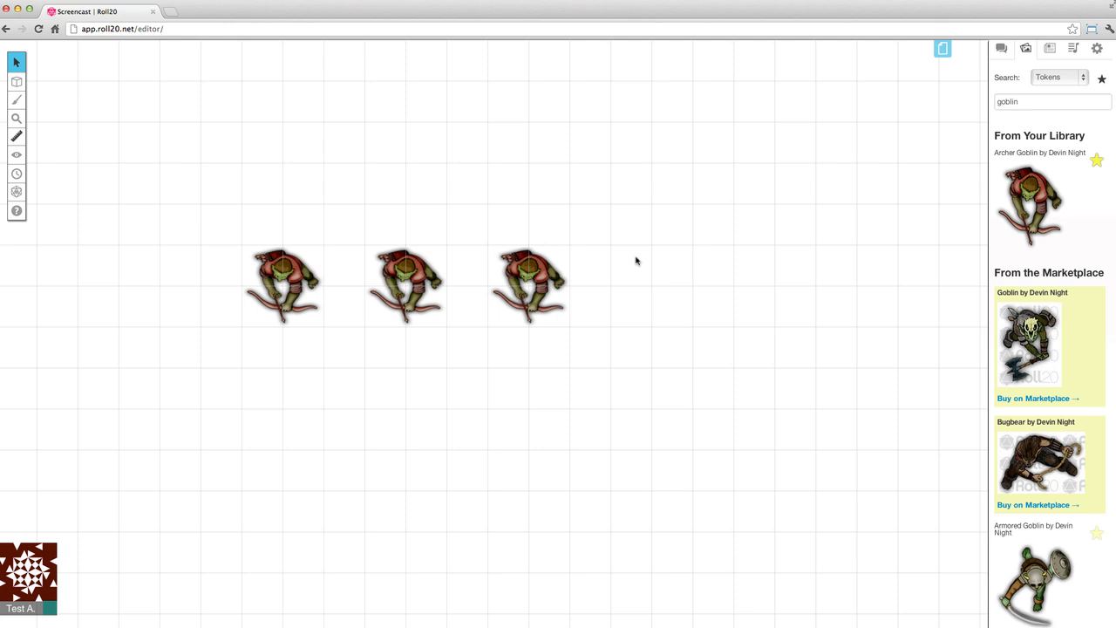
Open the middle goblin token's settings and make it controlled by All Players.
click(417, 279)
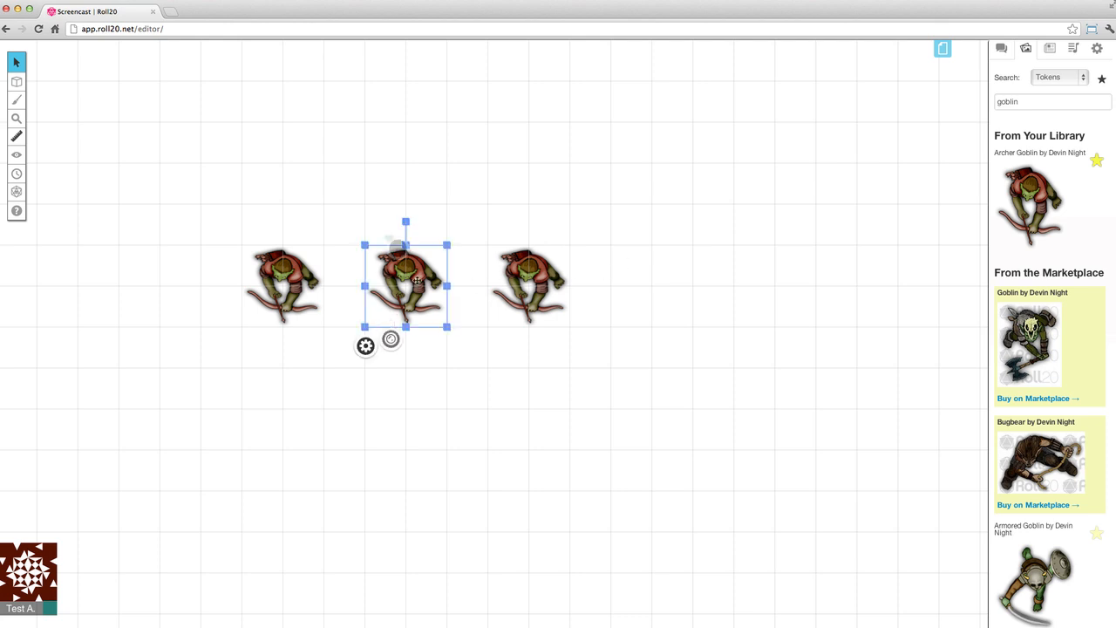
click(357, 354)
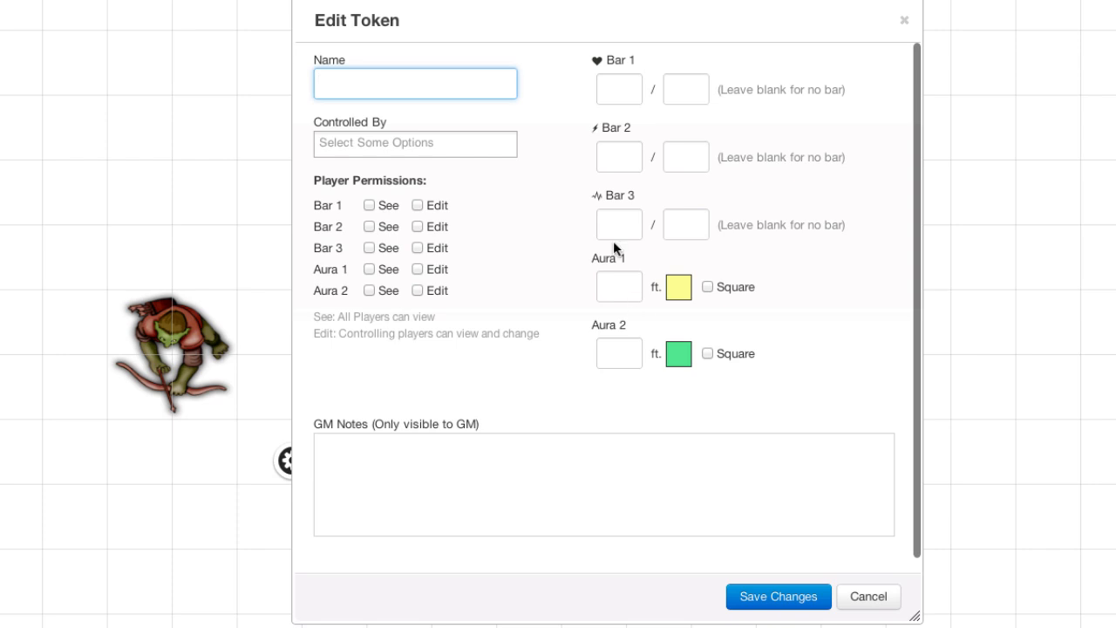
click(464, 140)
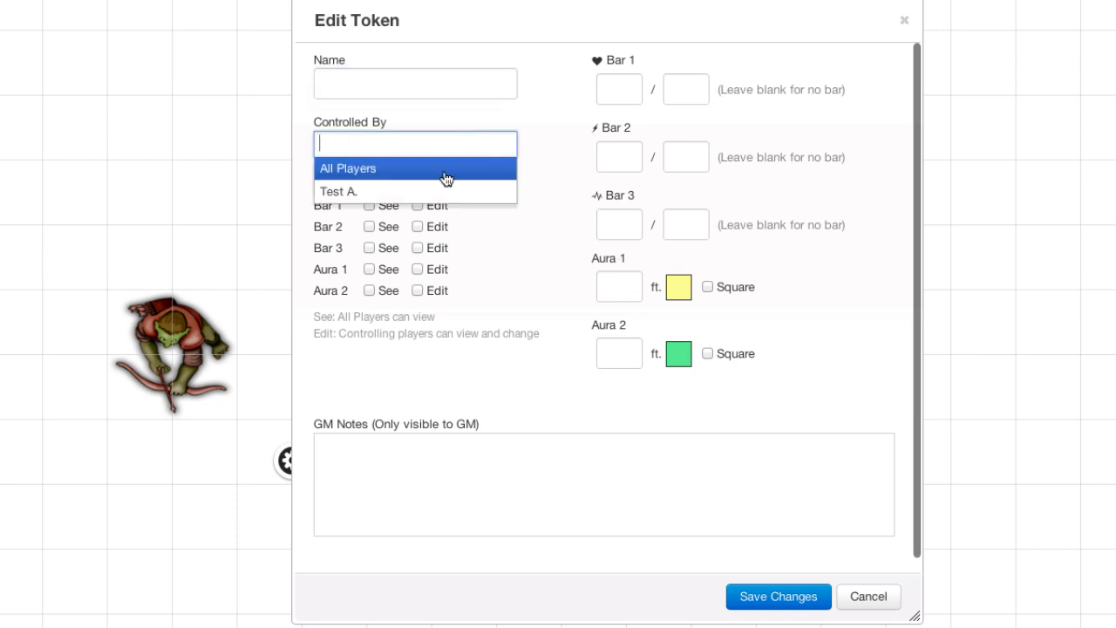
click(445, 178)
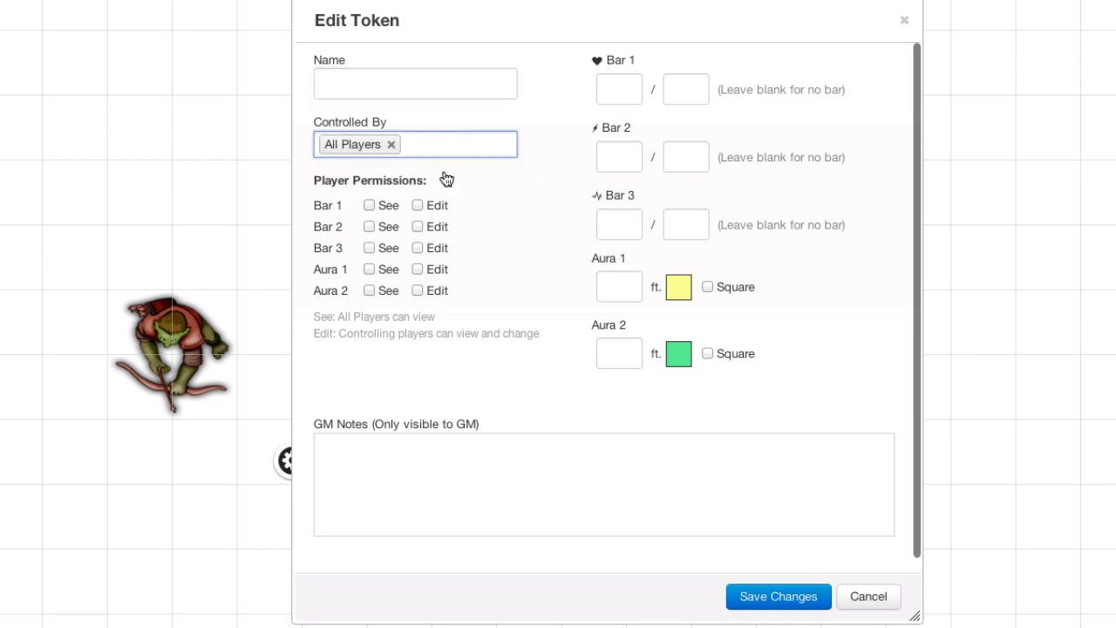
Set Bar 1 of the middle goblin token to 10 / 10.
click(599, 96)
text(10)
key(Tab)
text(10)
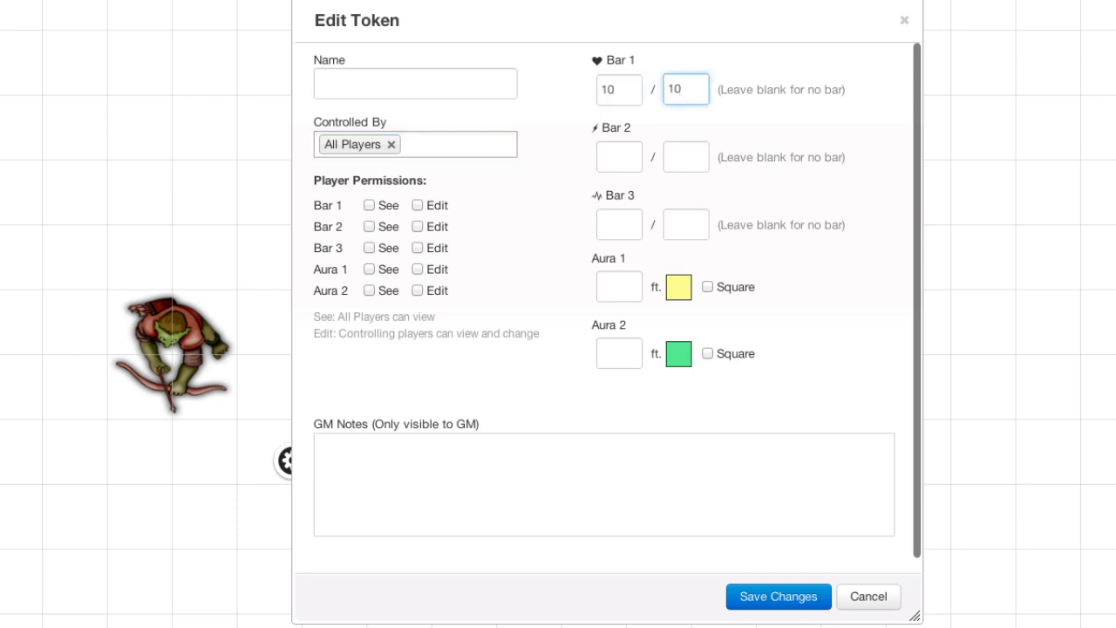
Give the token a 5 ft square Aura 1, let all players see Bar 1, and save the changes.
click(621, 285)
text(5)
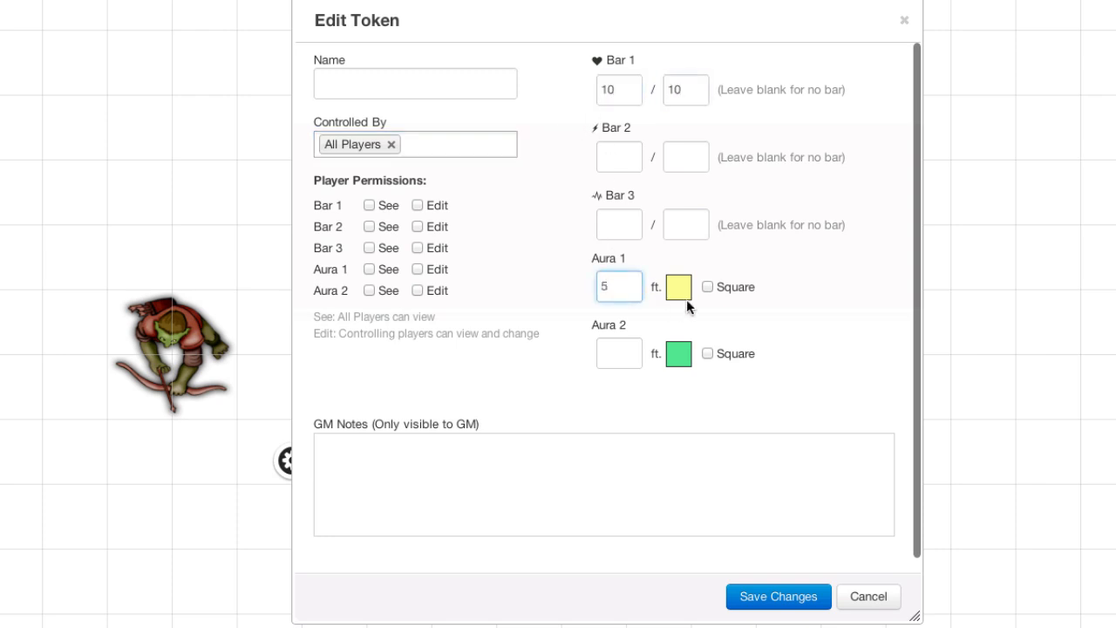
click(717, 285)
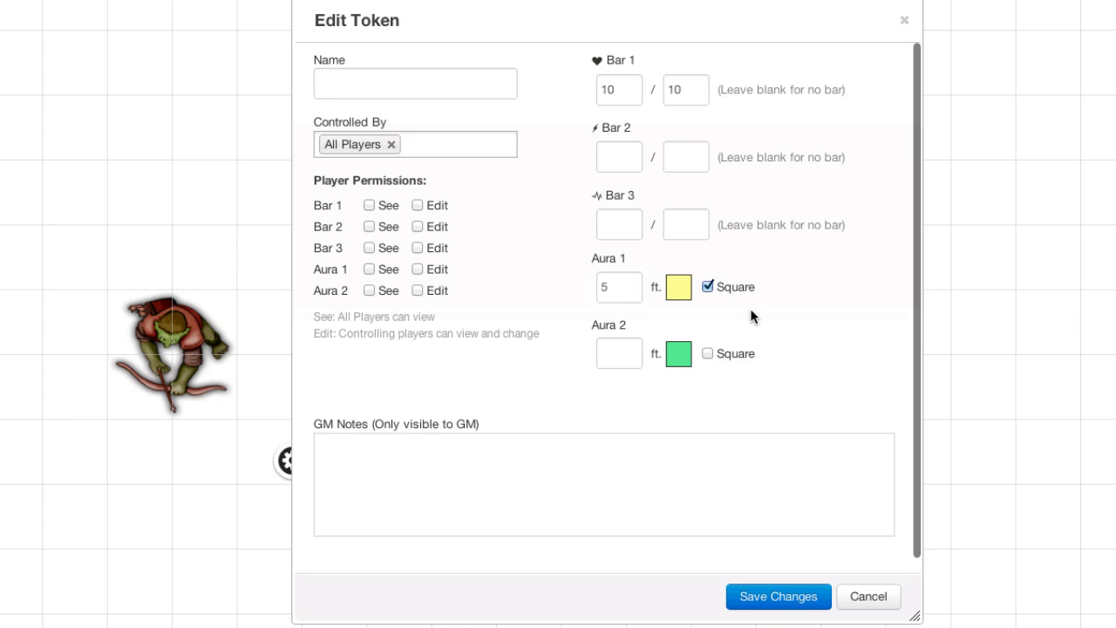
click(382, 203)
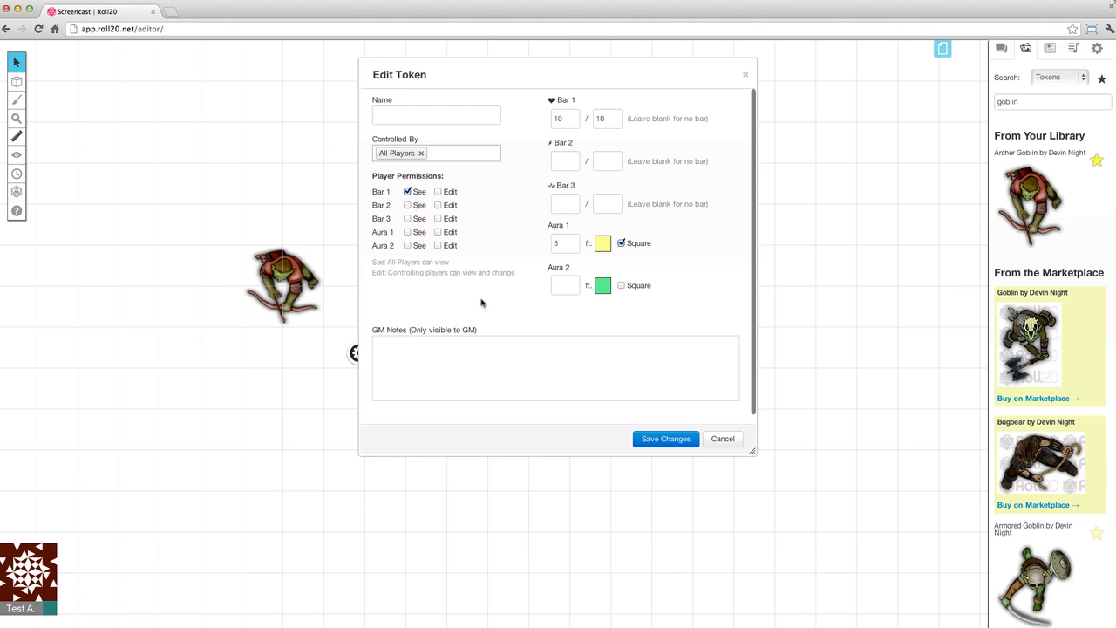
click(666, 439)
click(584, 373)
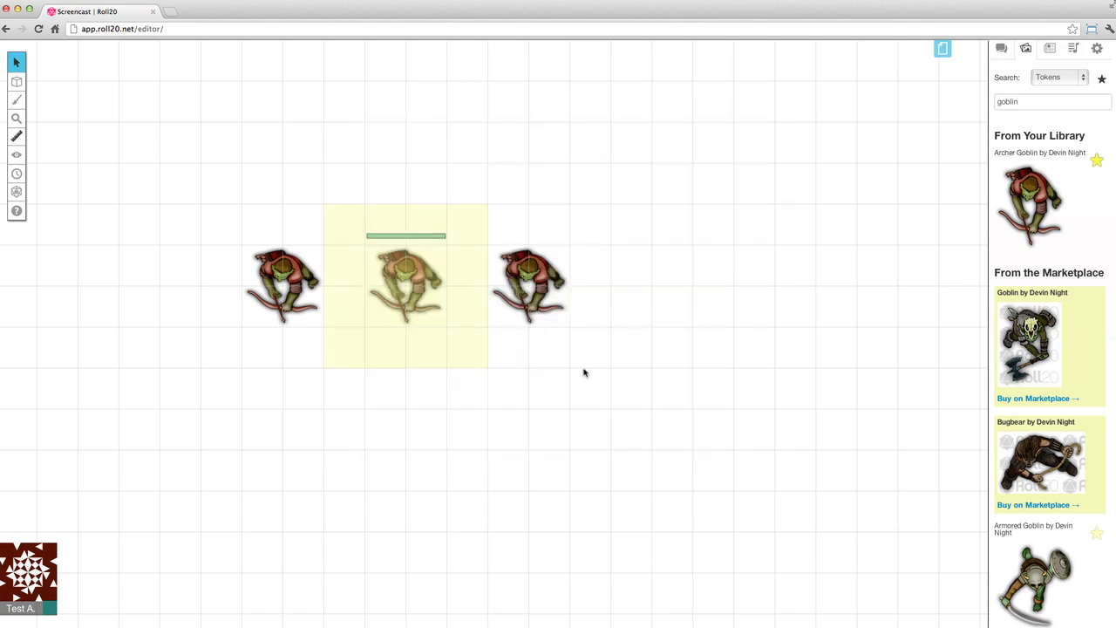
Adjust the middle goblin token's green bar with relative entries: first +5, and after that -10.
click(421, 252)
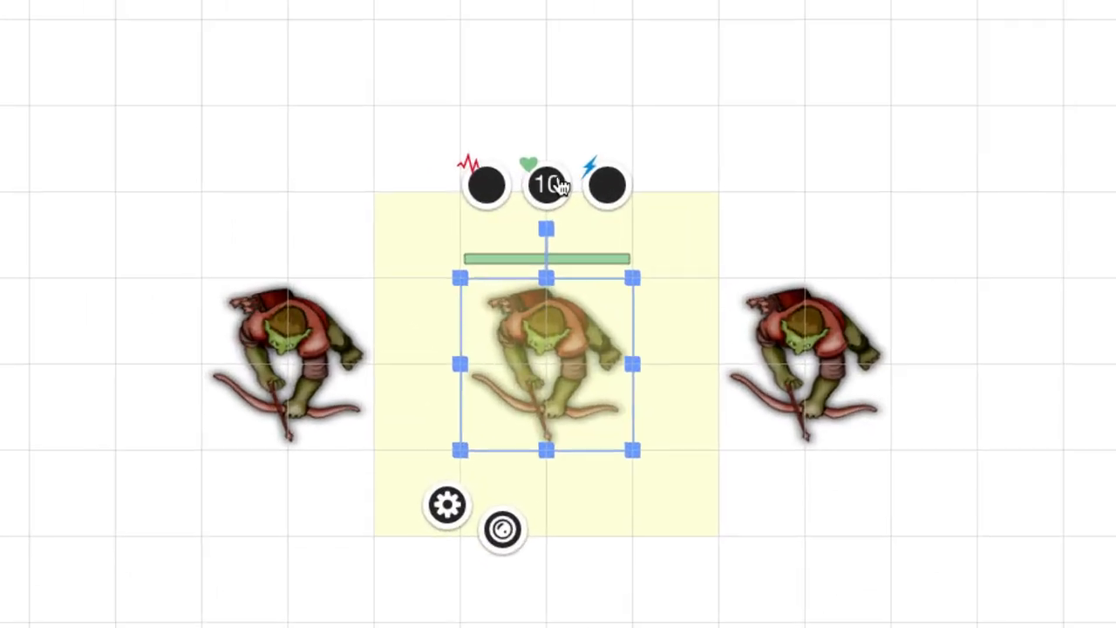
click(567, 185)
text(+5)
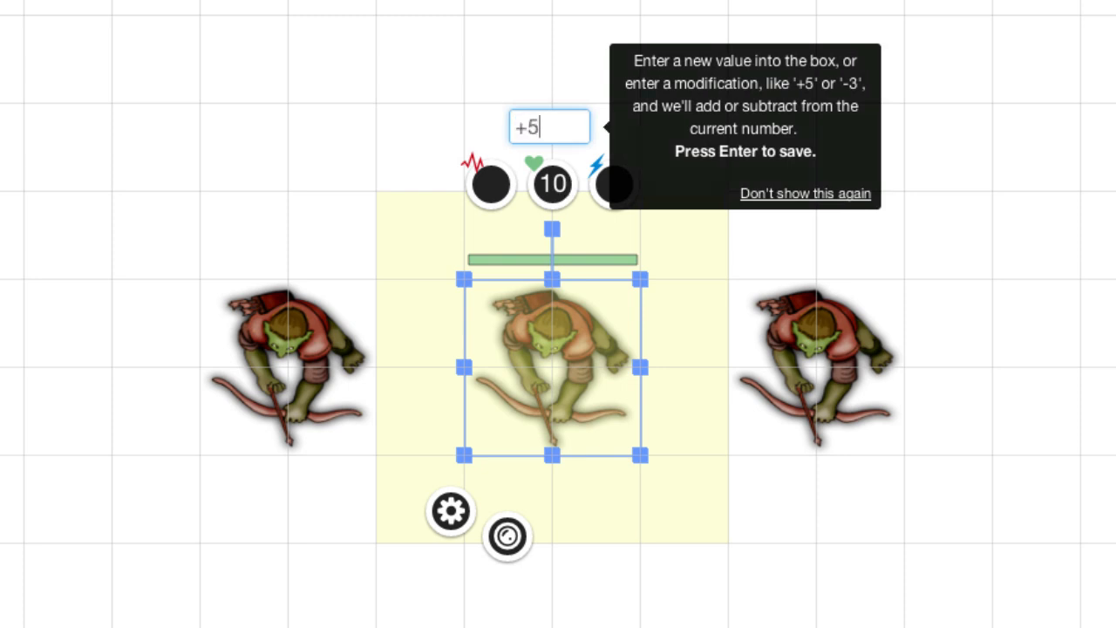
key(Return)
click(560, 183)
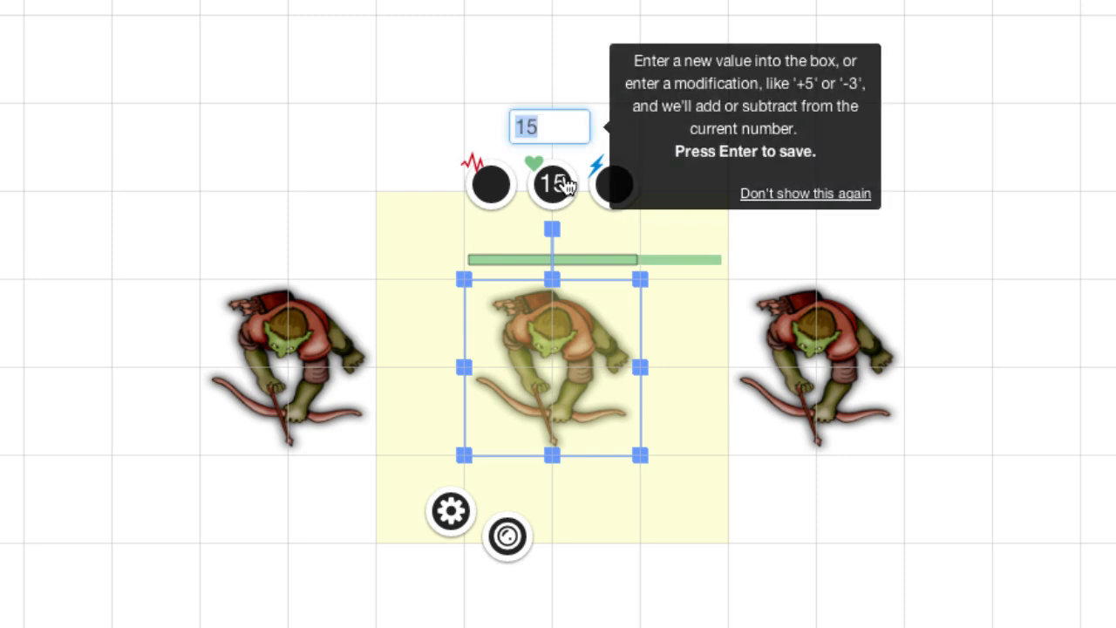
text(-10)
key(Return)
Set the middle goblin token's green bar directly to 18.
click(561, 187)
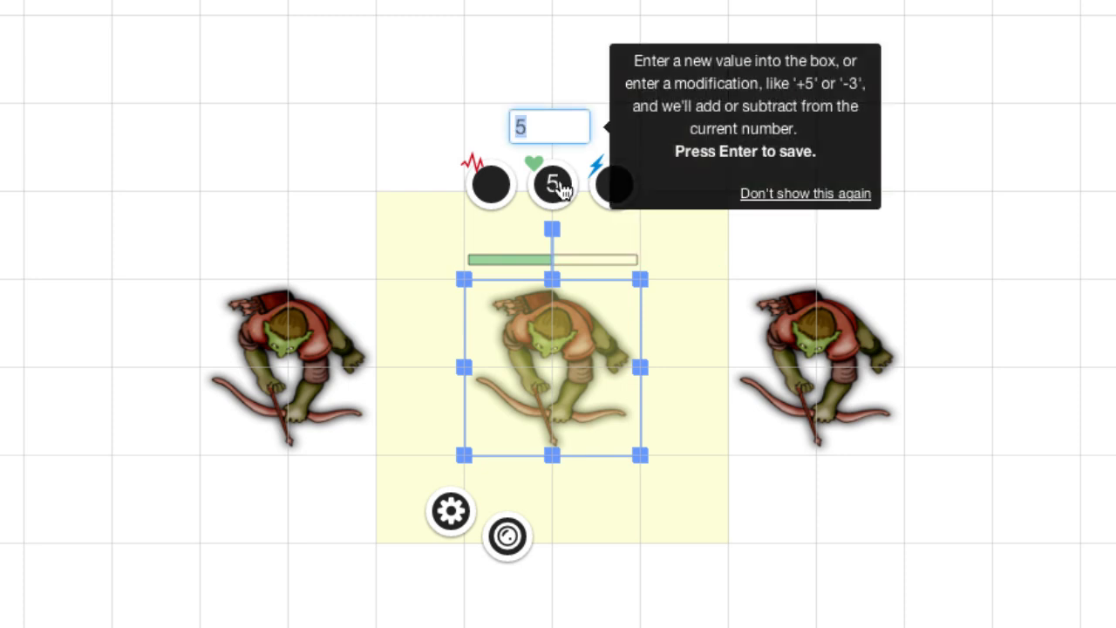
text(18)
key(Return)
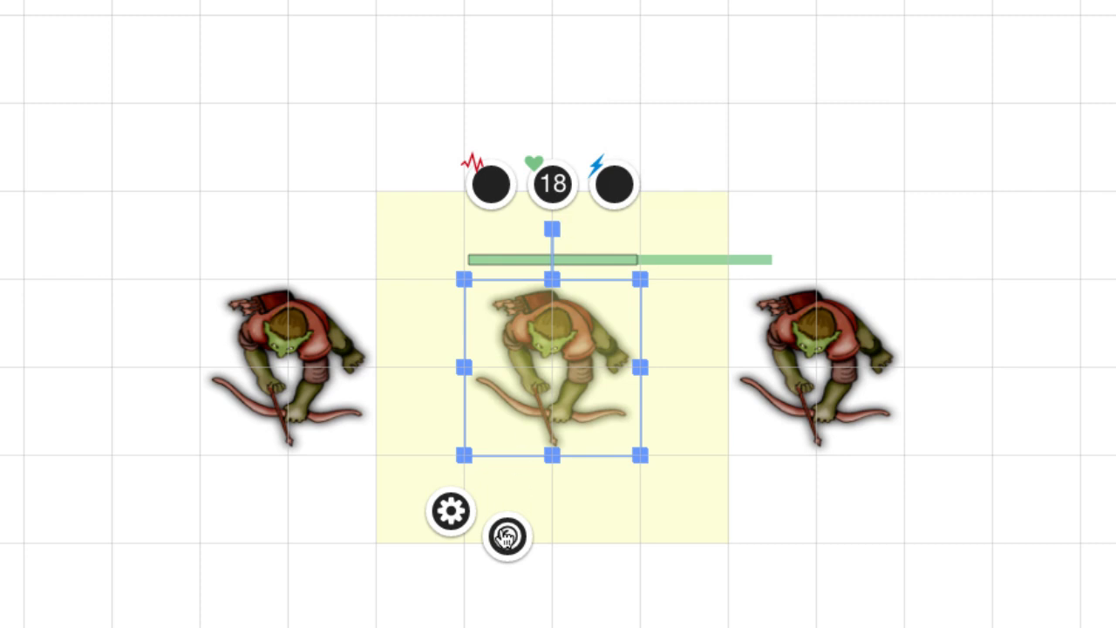
Mark the middle goblin token with the red and blue status dots and the red X.
click(507, 536)
click(567, 543)
click(593, 534)
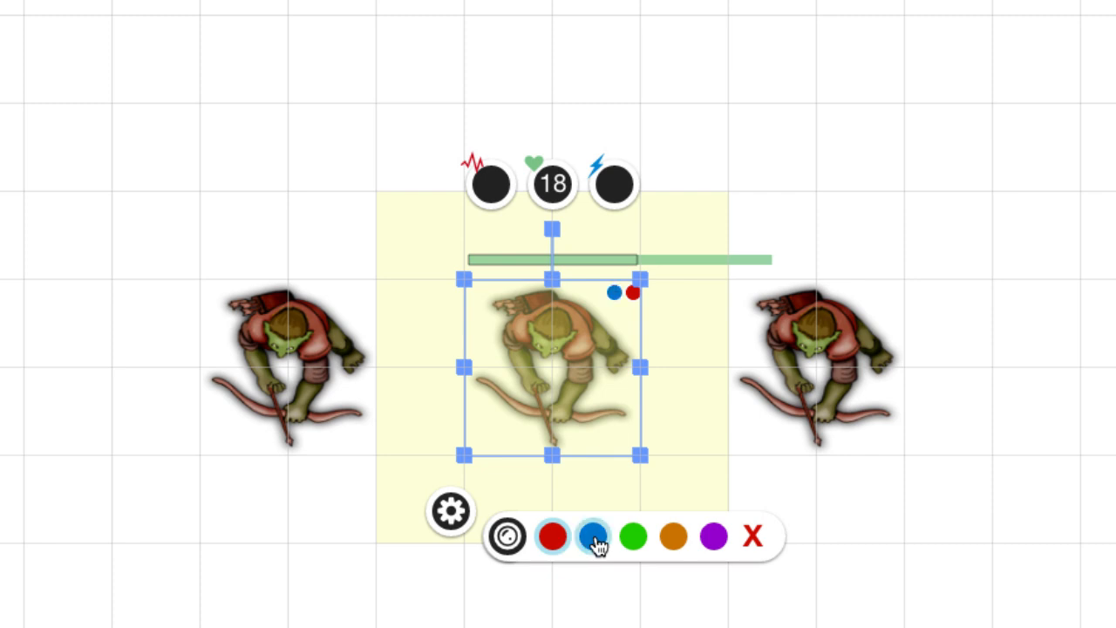
click(761, 532)
click(827, 528)
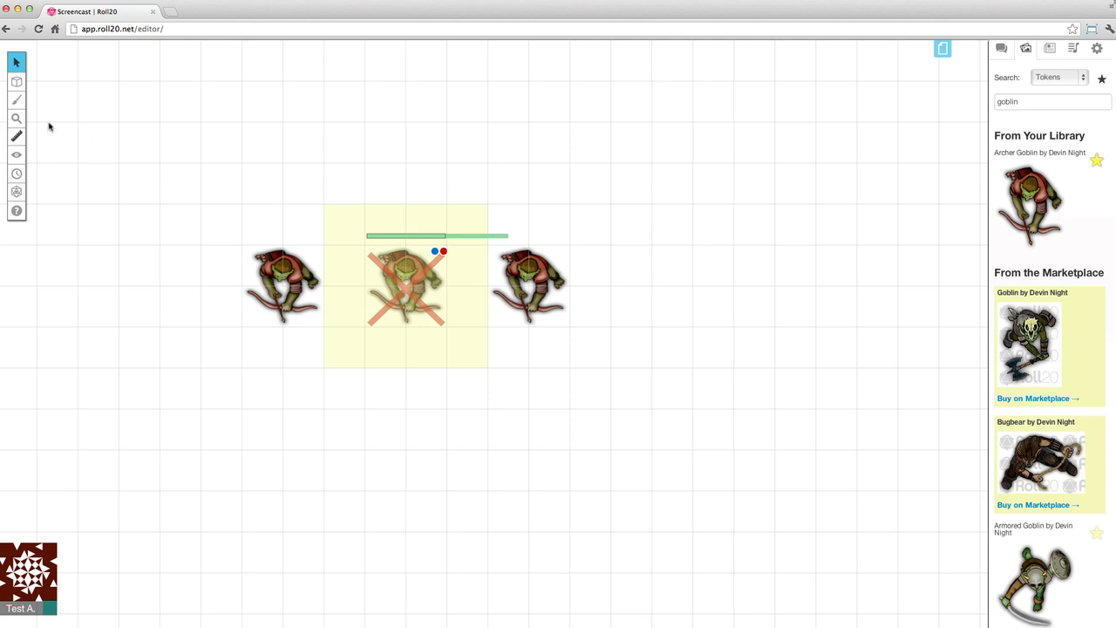
Place the garden map image on the Map & Background layer and reposition it beneath the goblin tokens.
mouse_move(16, 81)
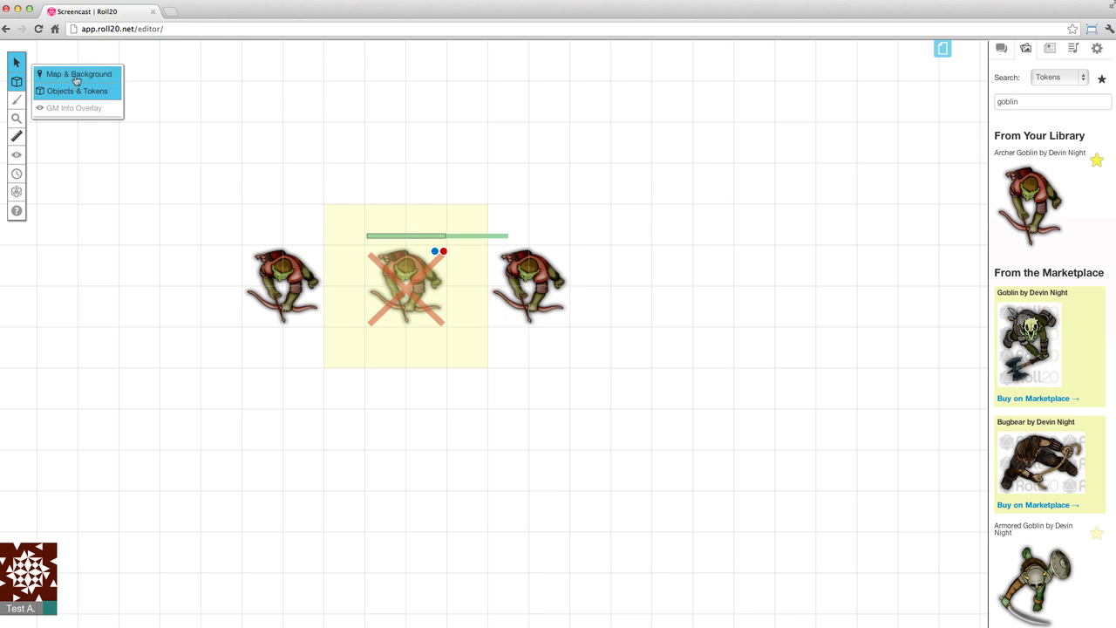
click(76, 77)
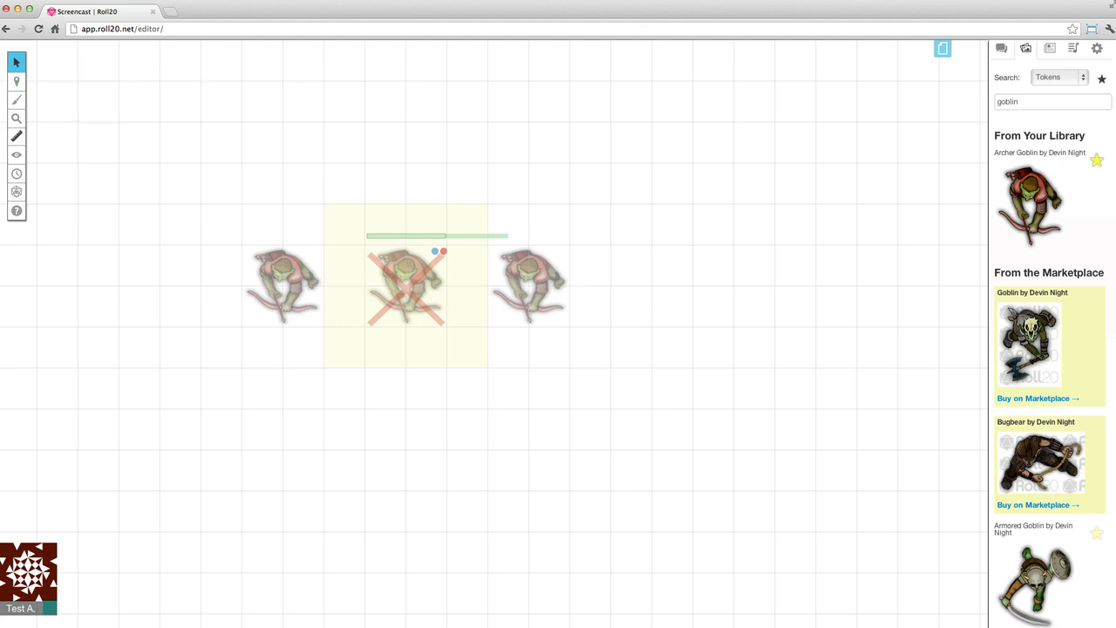
drag(698, 624, 641, 351)
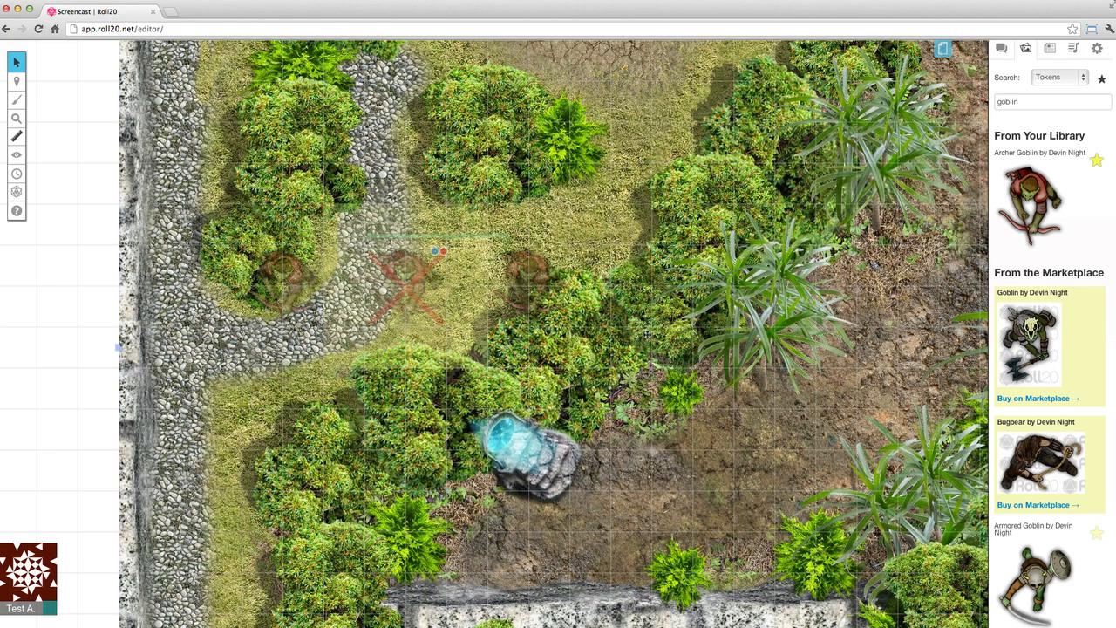
drag(647, 336, 593, 408)
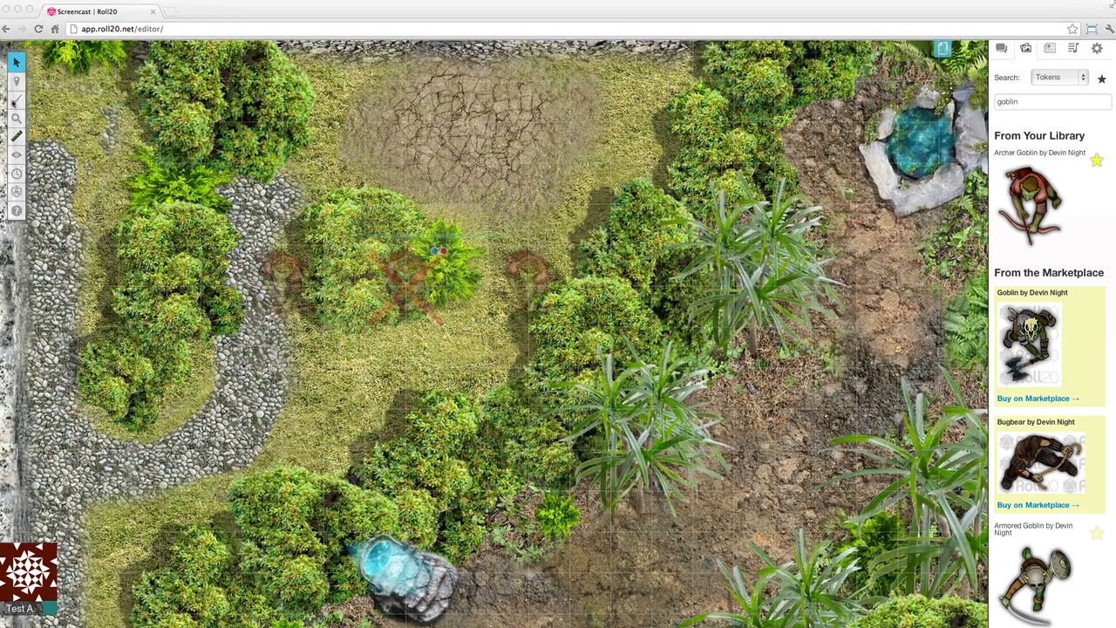
On the Objects & Tokens layer, move the right-hand goblin onto the cracked ground and shrink it to one grid square.
click(57, 92)
drag(531, 282, 572, 163)
drag(610, 204, 480, 153)
Delete the other two goblin tokens, leaving only the small one on the cracked ground.
click(438, 256)
key(Delete)
click(304, 274)
key(Delete)
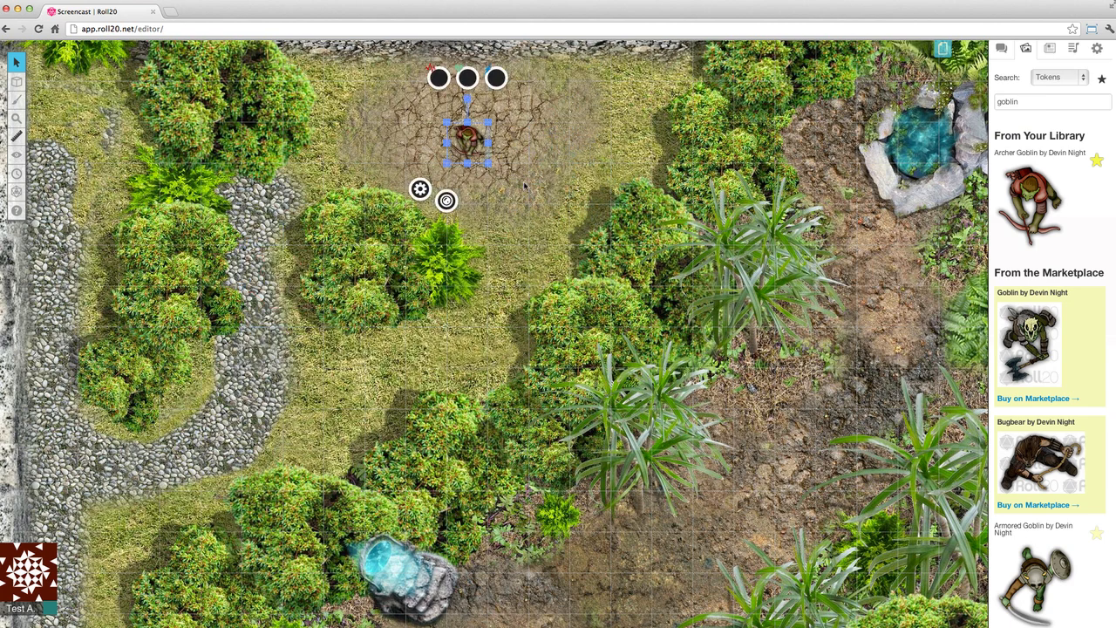
click(525, 184)
Draw a freehand circle around the goblin token on the cracked ground.
mouse_move(15, 99)
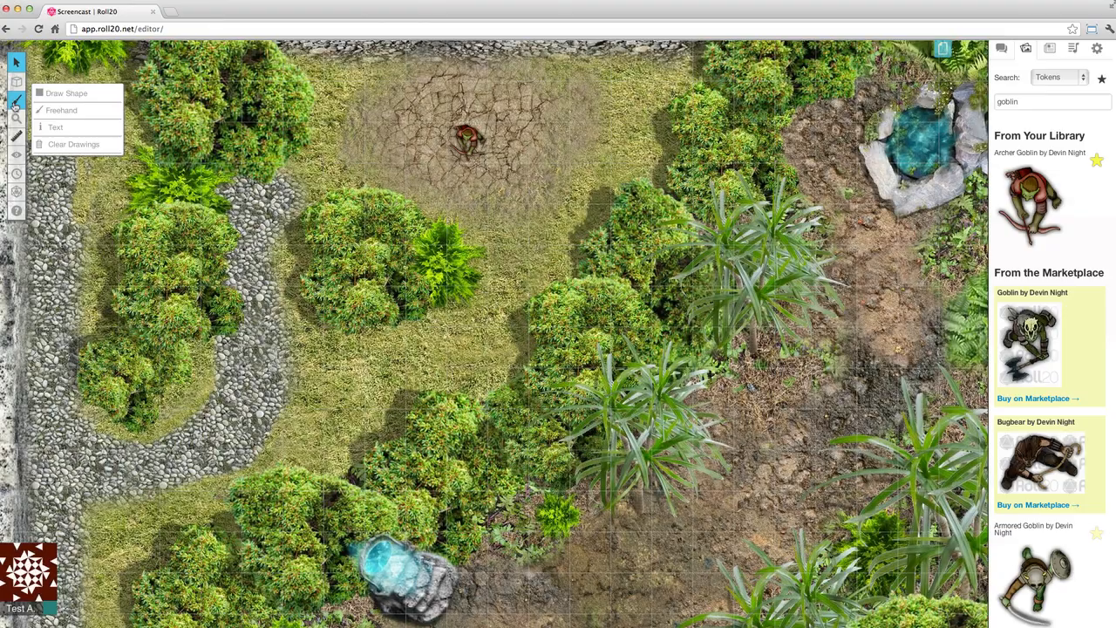
click(76, 111)
mouse_move(436, 106)
mouse_down()
mouse_move(421, 175)
mouse_move(486, 101)
mouse_move(432, 116)
mouse_up()
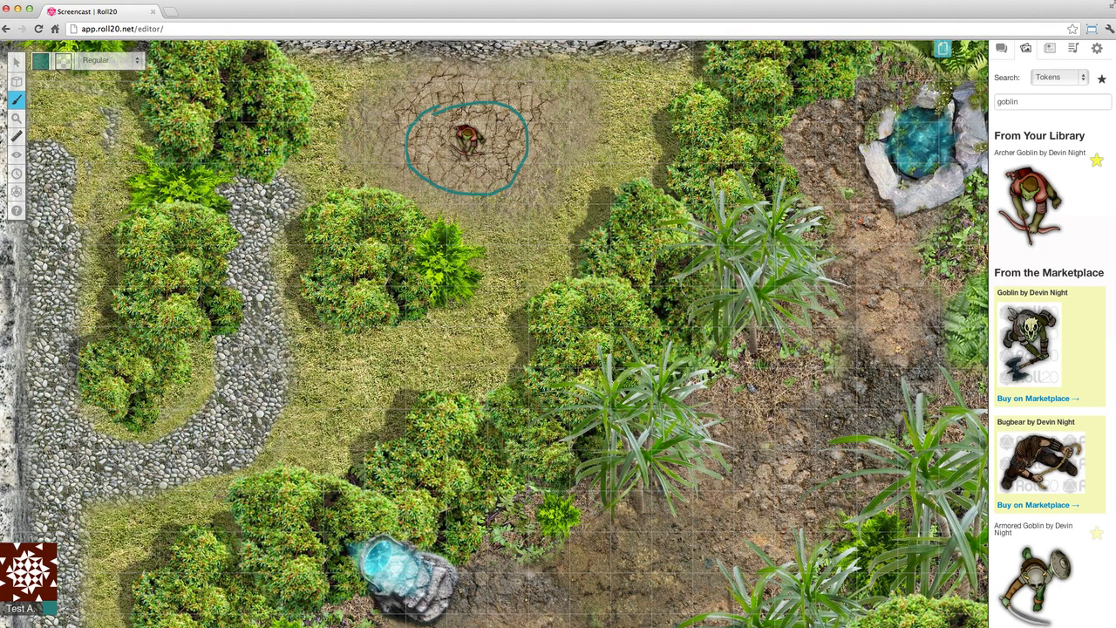
Sketch a small freehand X northwest of the goblin's circle on the GM Info Overlay layer.
mouse_move(17, 83)
click(74, 108)
mouse_move(362, 89)
mouse_down()
mouse_move(395, 121)
mouse_move(403, 87)
mouse_up()
Draw an unfilled rectangle southwest of the goblin and an unfilled circle southeast of it on the GM Info Overlay layer.
mouse_move(16, 101)
click(114, 94)
mouse_move(262, 106)
mouse_down()
mouse_move(403, 211)
mouse_move(456, 280)
mouse_up()
drag(653, 140, 502, 298)
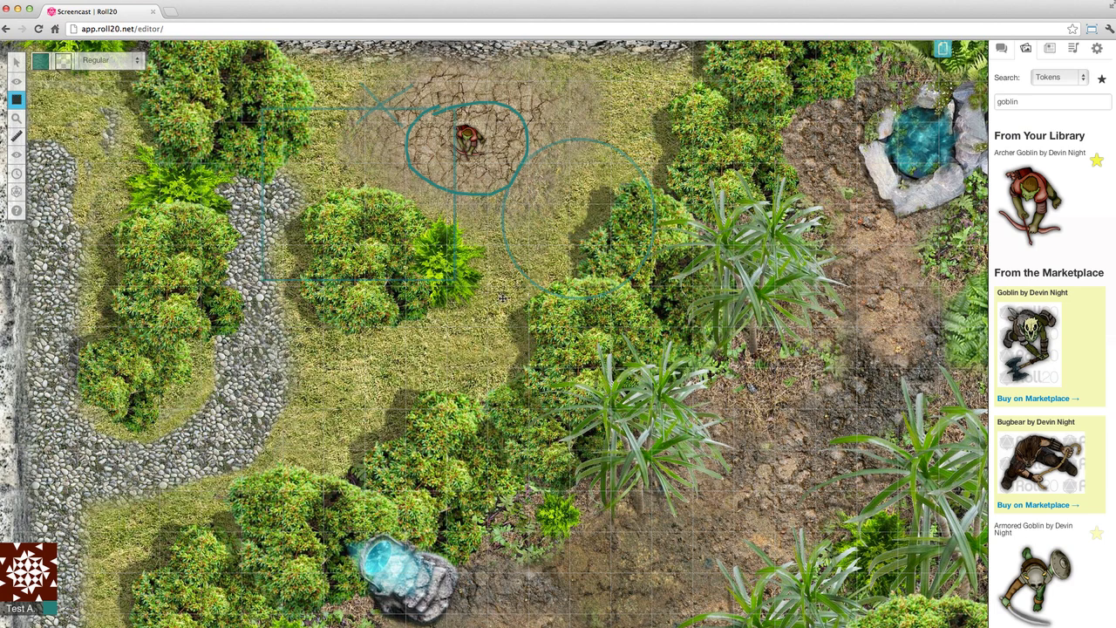
Choose a light red fill colour and draw a filled rectangle overlapping the unfilled one.
click(62, 63)
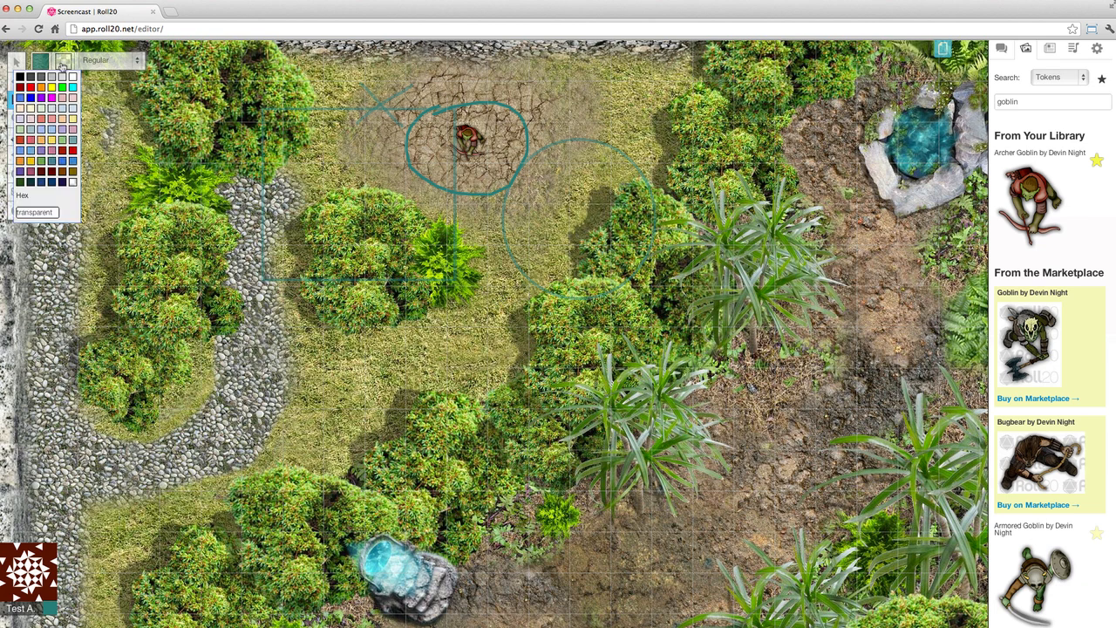
click(54, 119)
drag(222, 159, 376, 283)
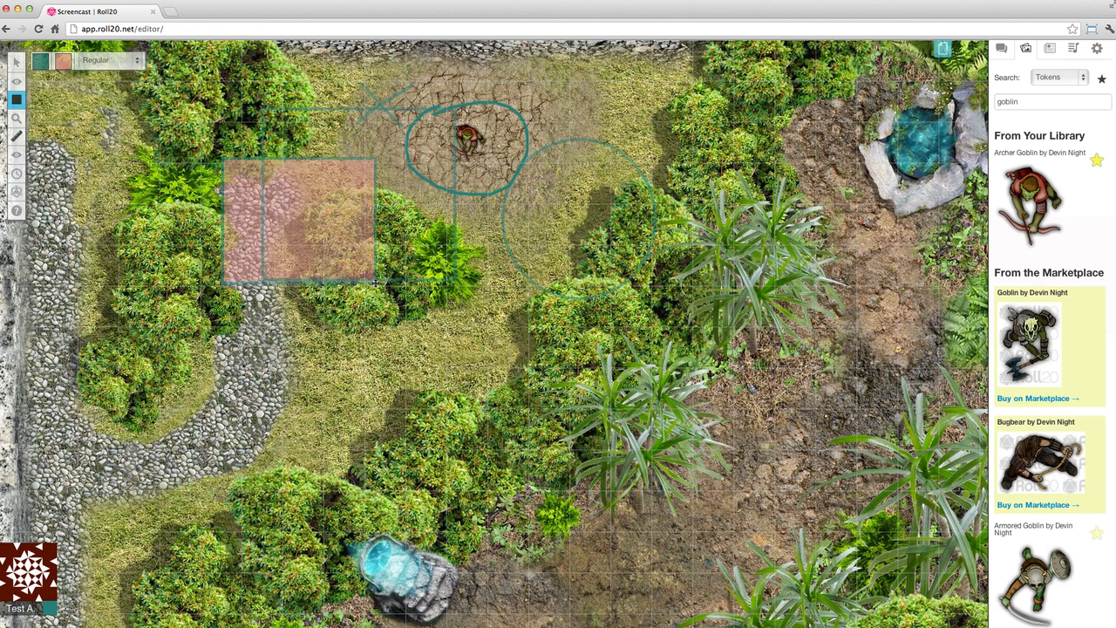
Clear all drawings from the GM Info Overlay layer.
mouse_move(10, 110)
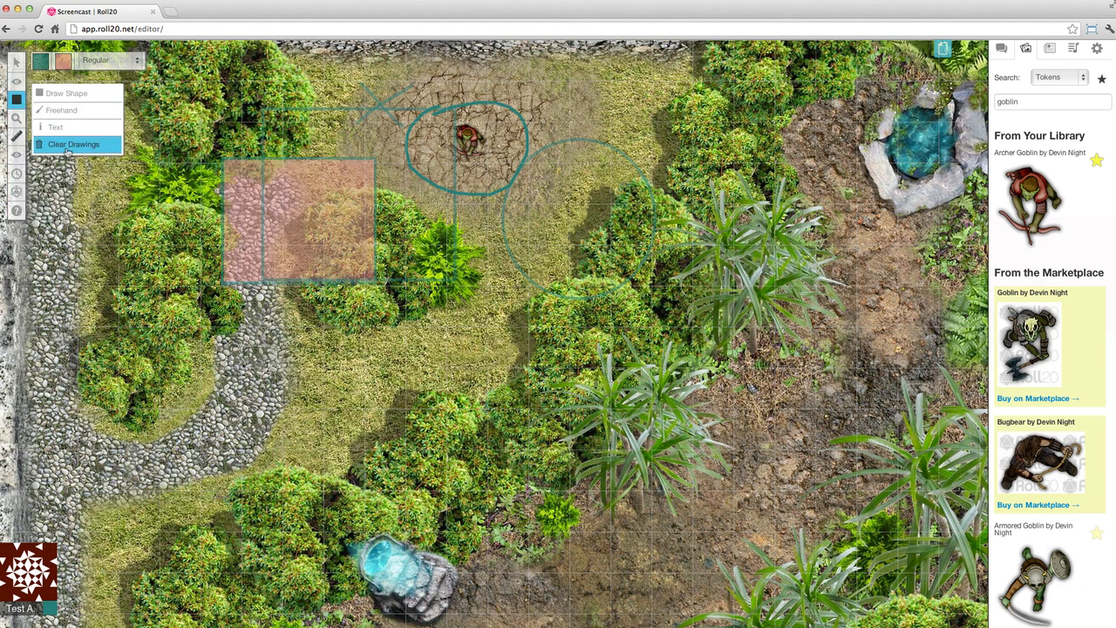
click(66, 148)
click(571, 378)
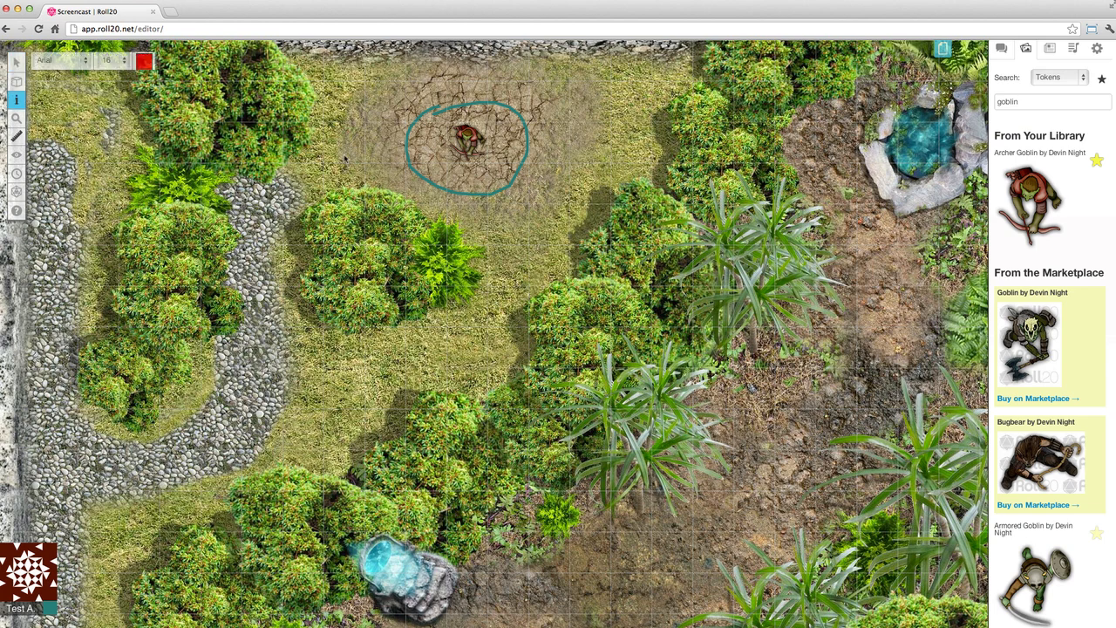
Write the text note "This is a quick note" beside the goblin's circle and pick a different font size for it.
click(343, 155)
text(This is a quick note.)
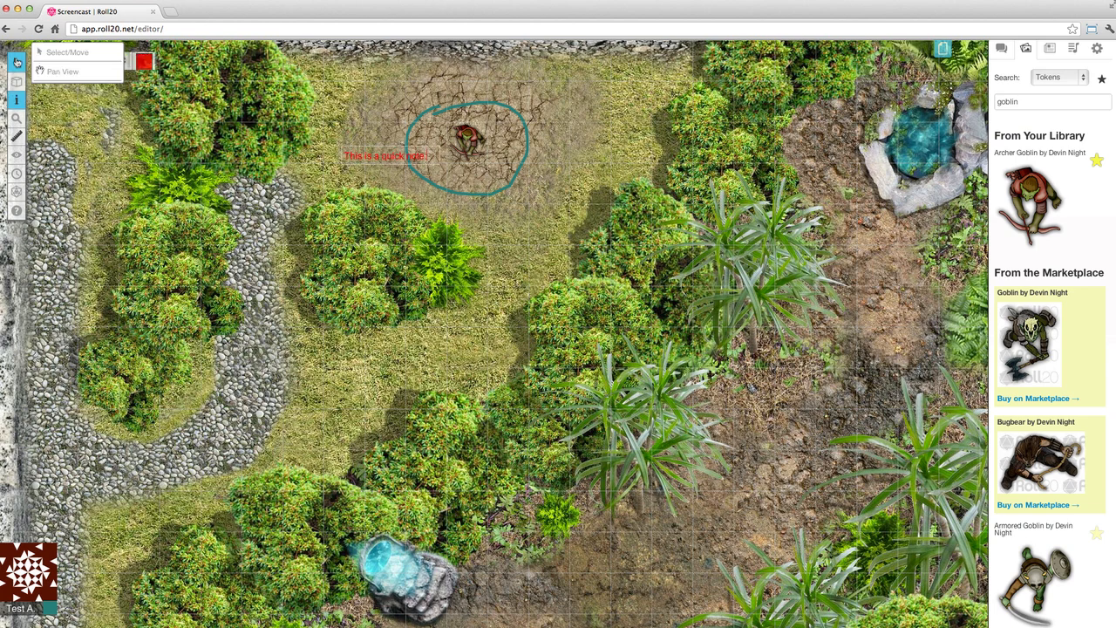
click(17, 62)
click(392, 151)
click(111, 60)
click(114, 128)
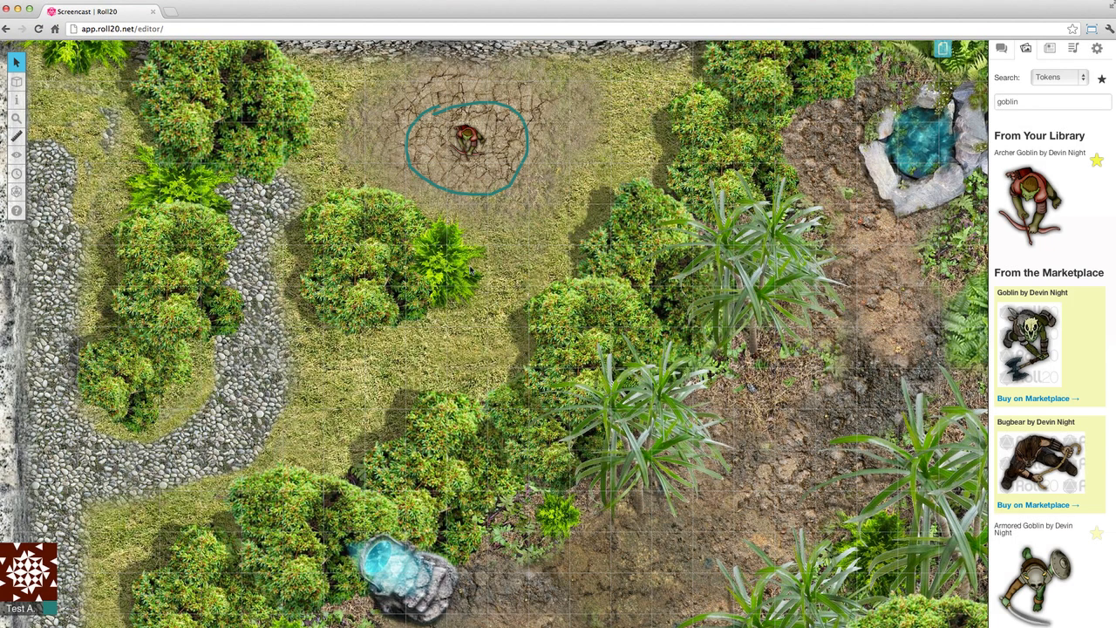
click(471, 271)
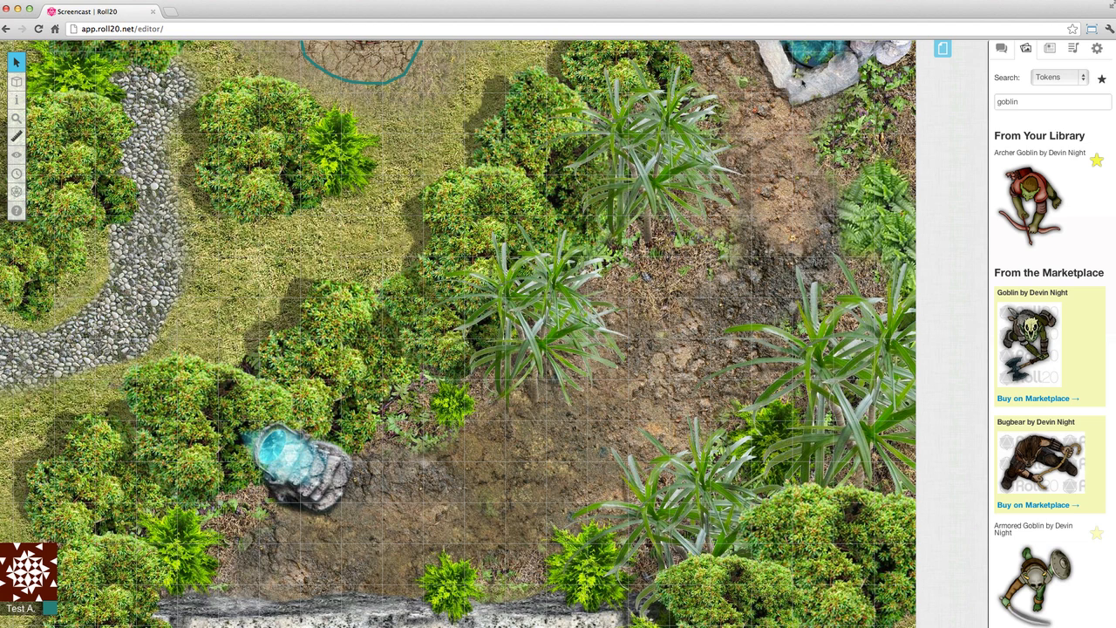
Create three new pages in the campaign.
click(943, 52)
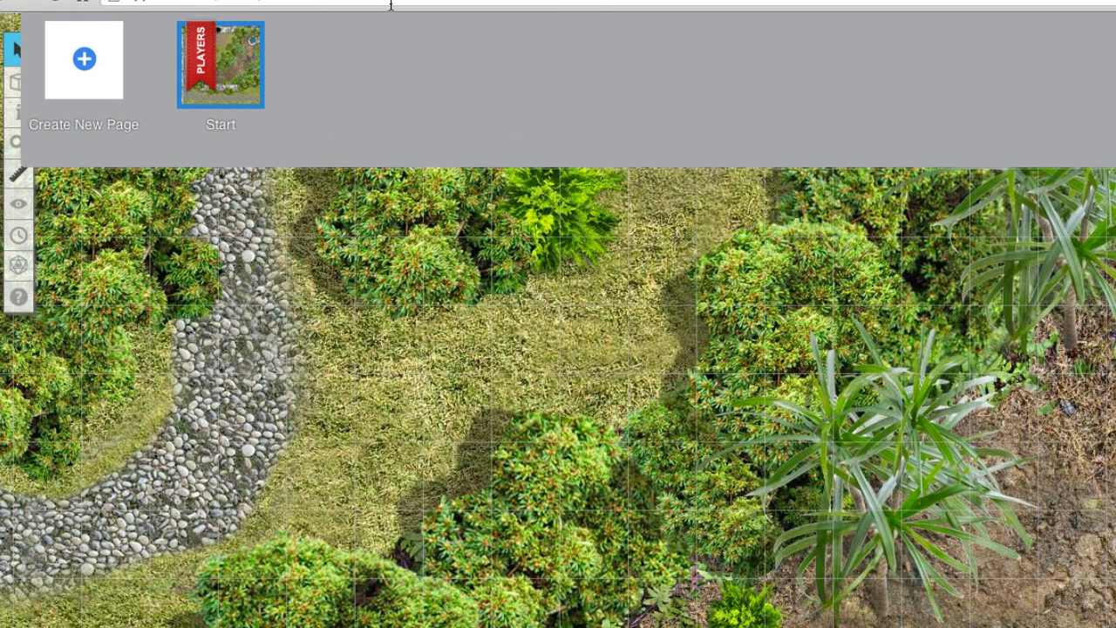
click(96, 63)
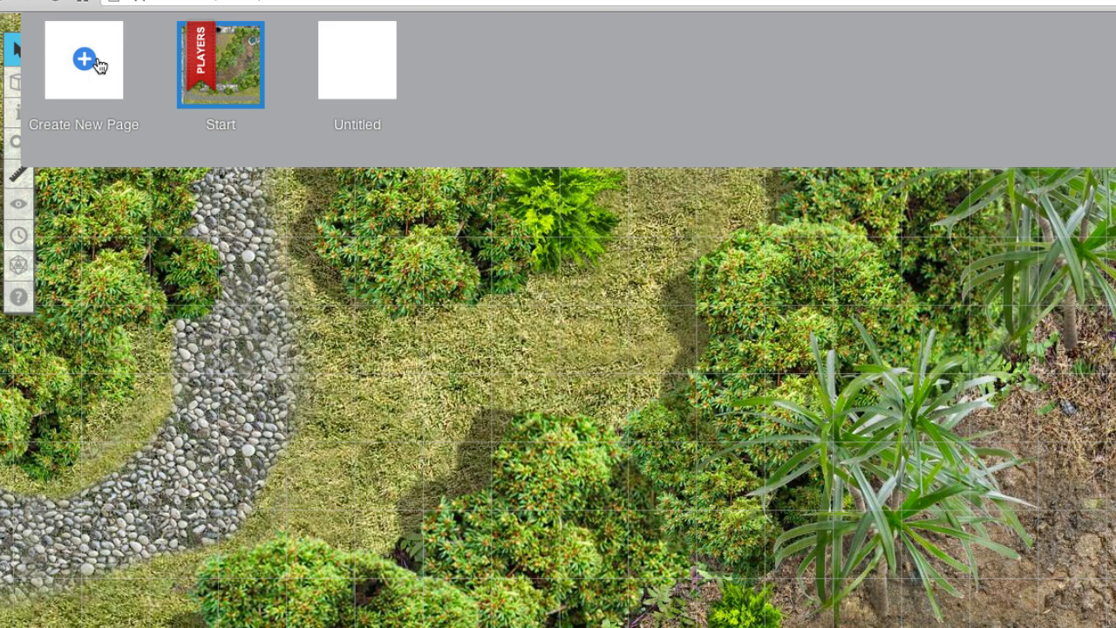
click(96, 65)
click(96, 65)
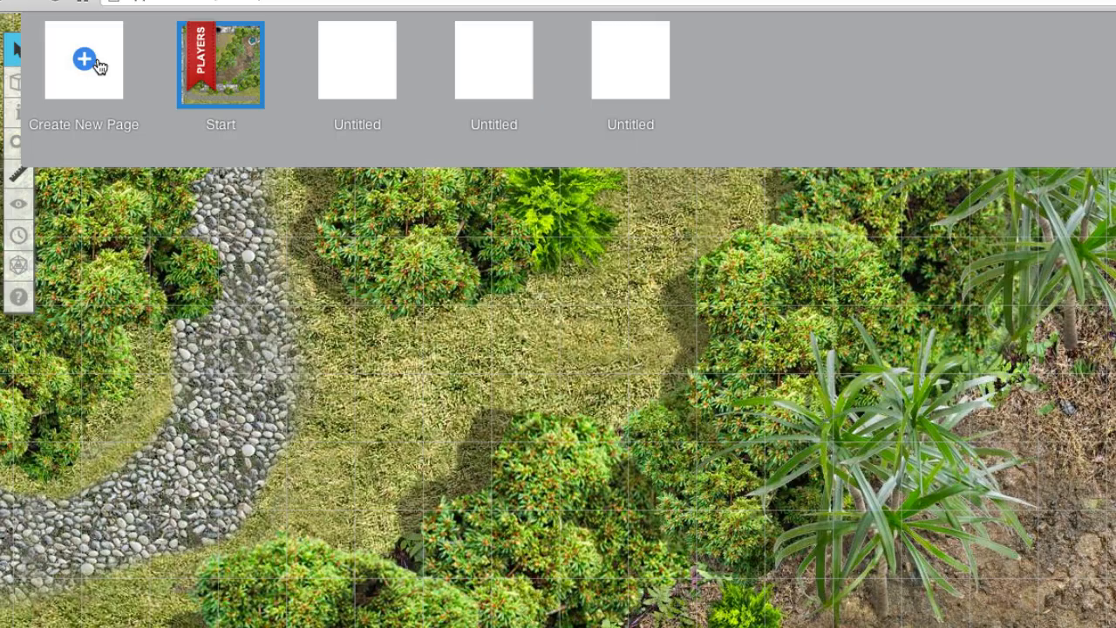
Open the first new page and move the Players ribbon from the Start page onto it.
click(357, 52)
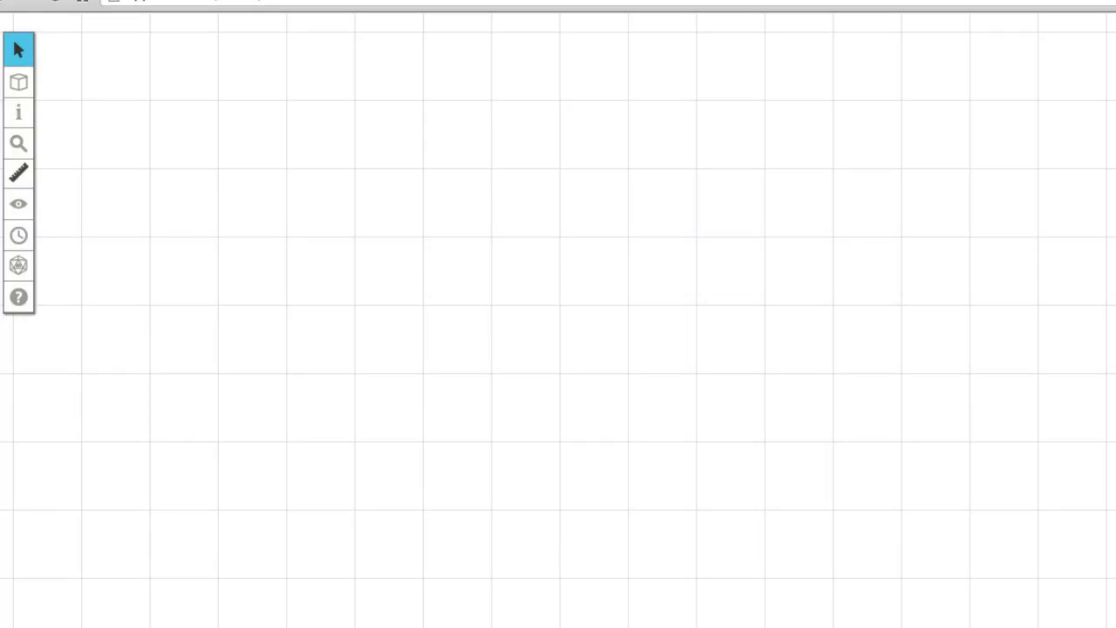
click(1108, 19)
mouse_move(307, 51)
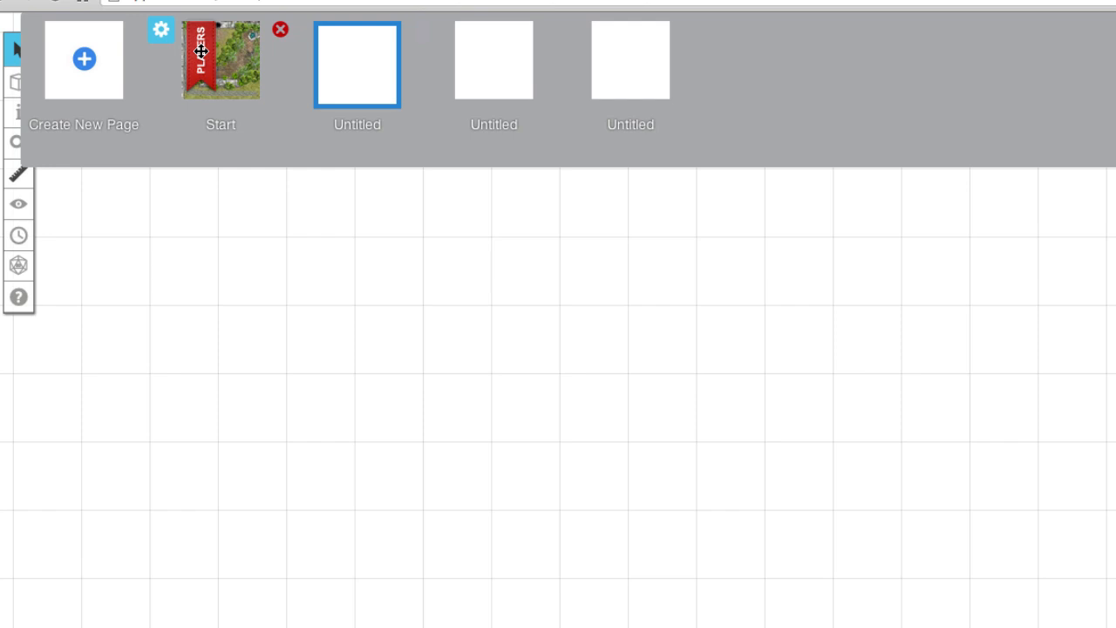
drag(202, 51, 353, 52)
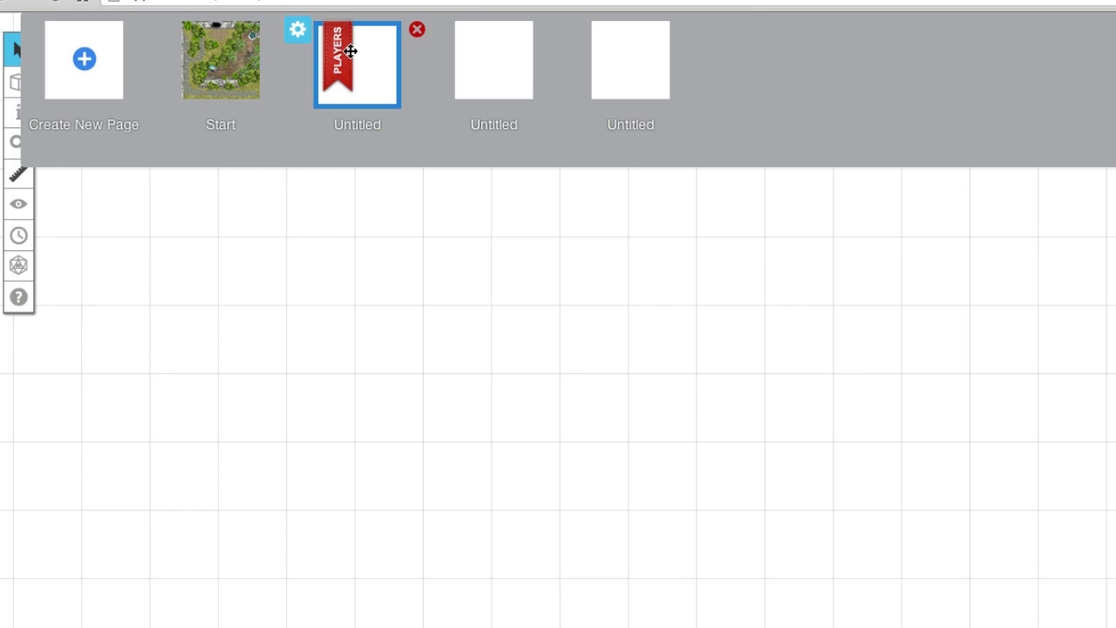
Return to the Start page and enable Fog of War in its page settings, saving the change.
click(231, 54)
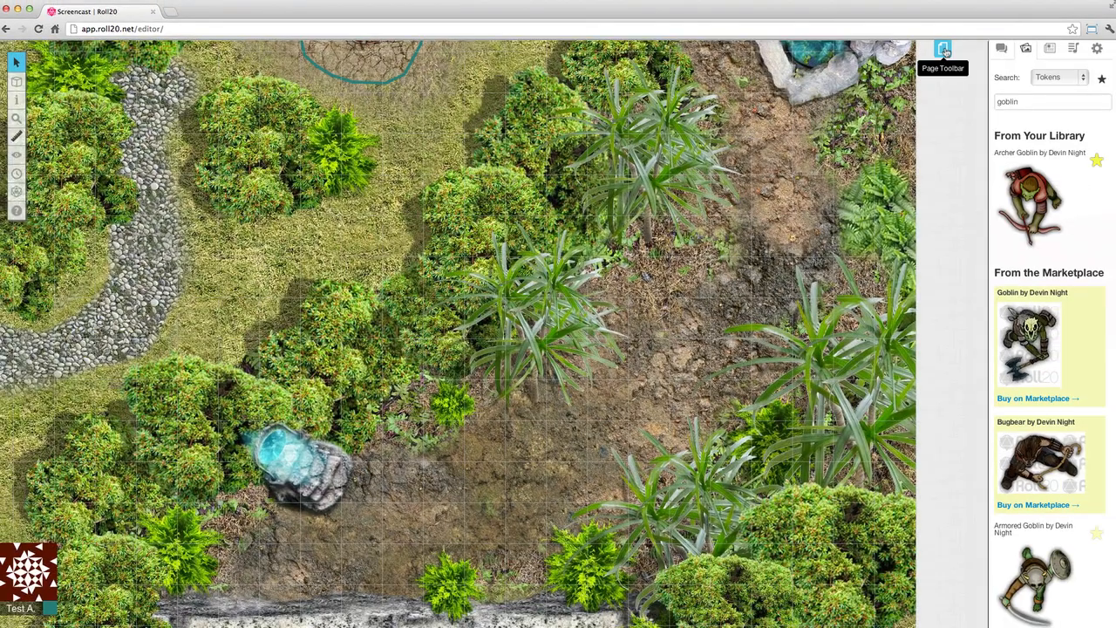
click(943, 51)
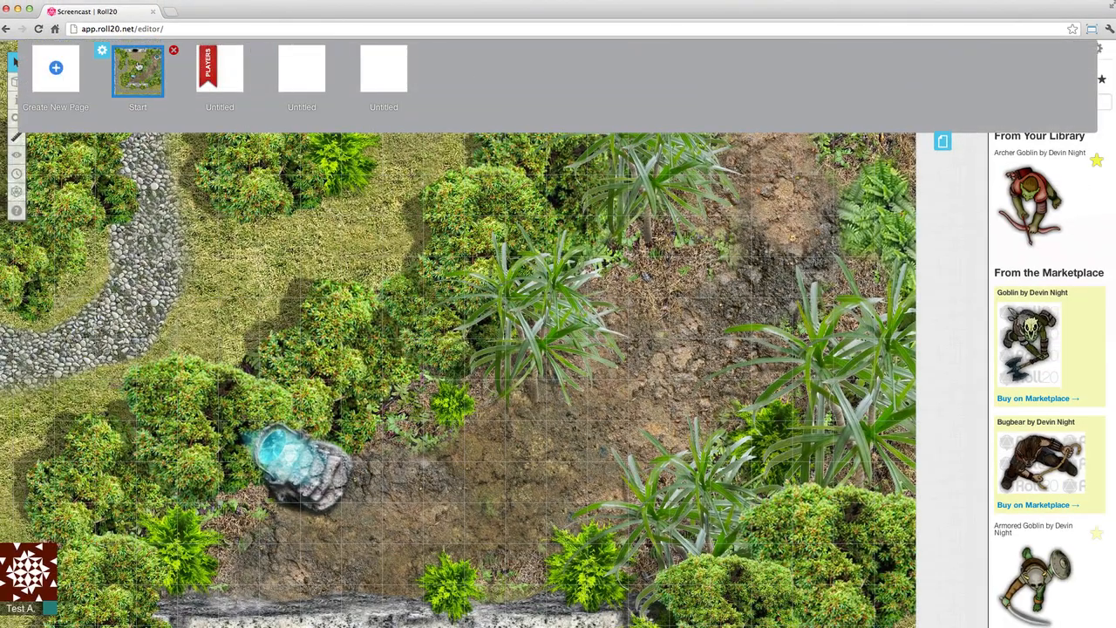
click(101, 50)
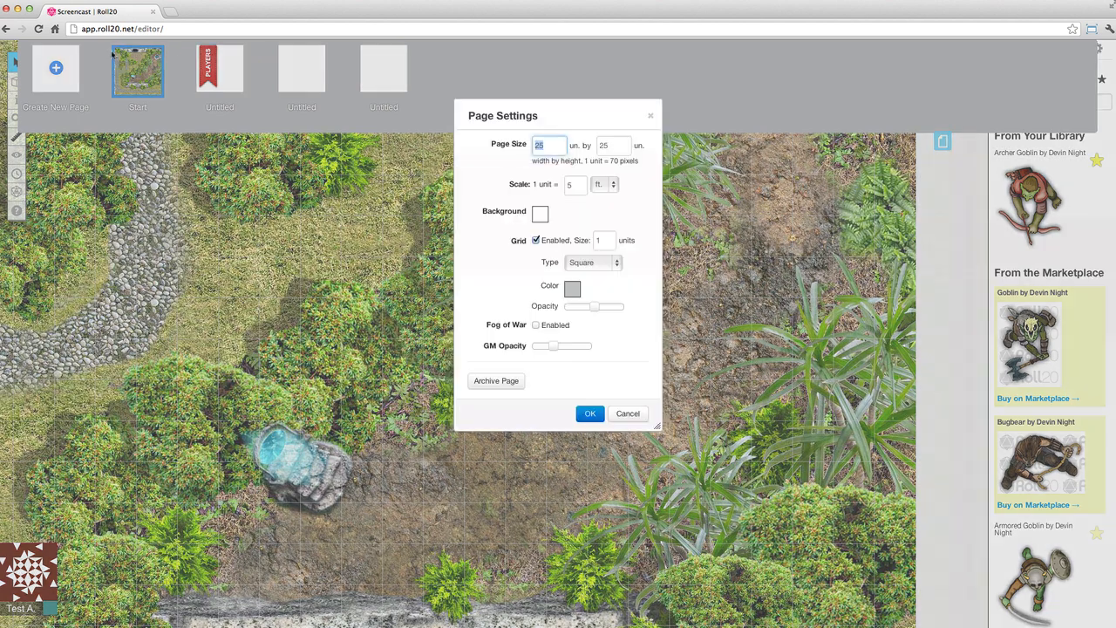
click(582, 262)
click(582, 256)
click(556, 328)
click(590, 413)
click(943, 142)
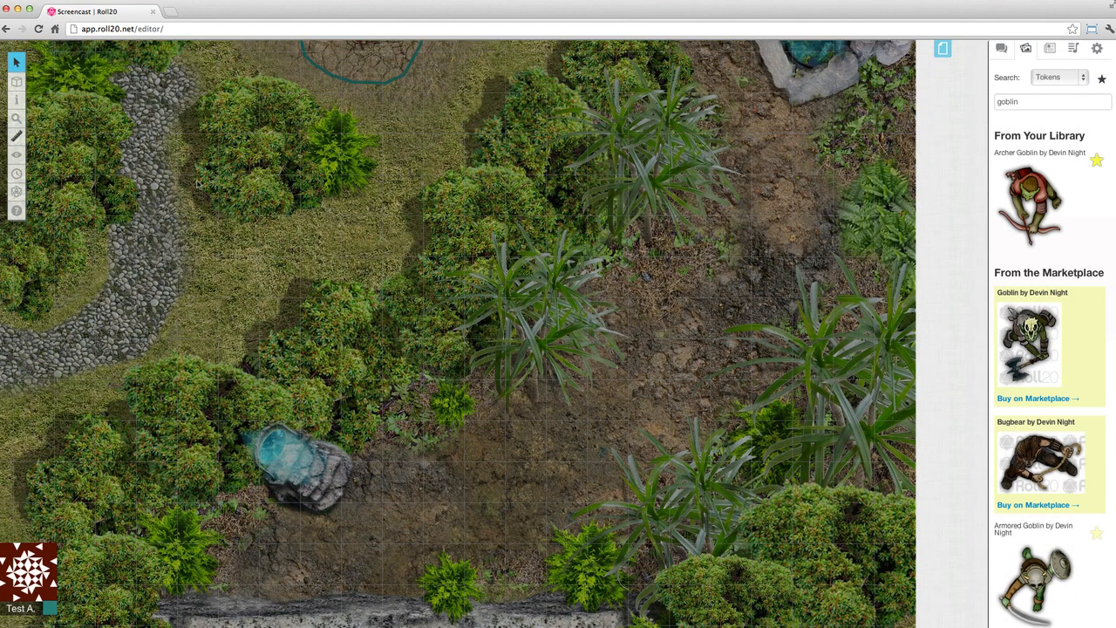
Reveal a rectangular fog area about 10 by 7 grid squares in the middle of the map, and hide its upper half again.
click(41, 150)
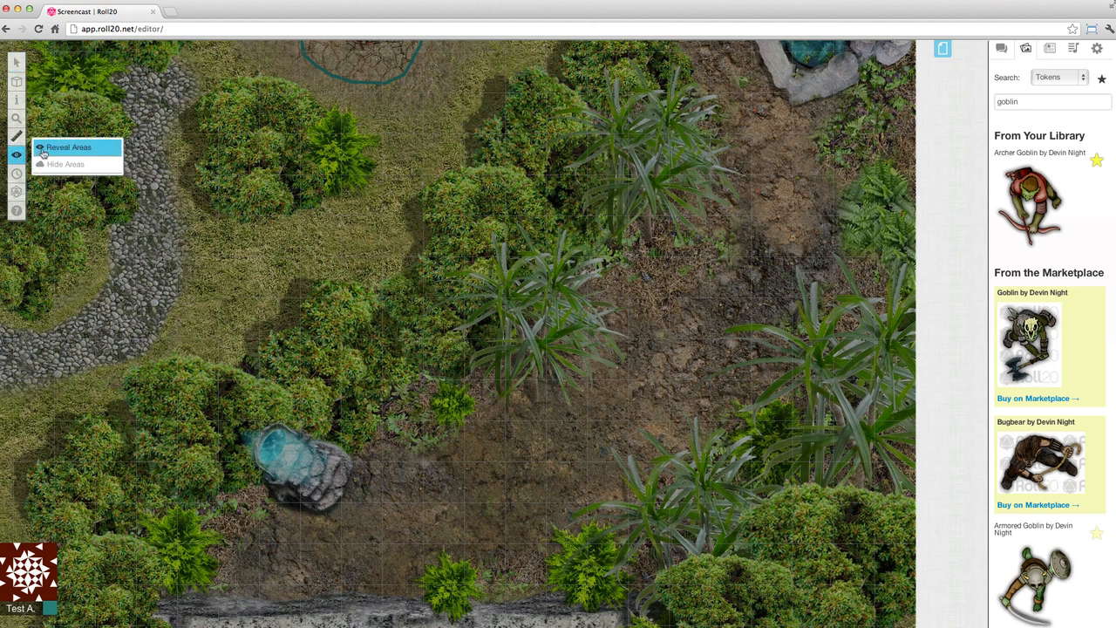
drag(216, 176, 626, 471)
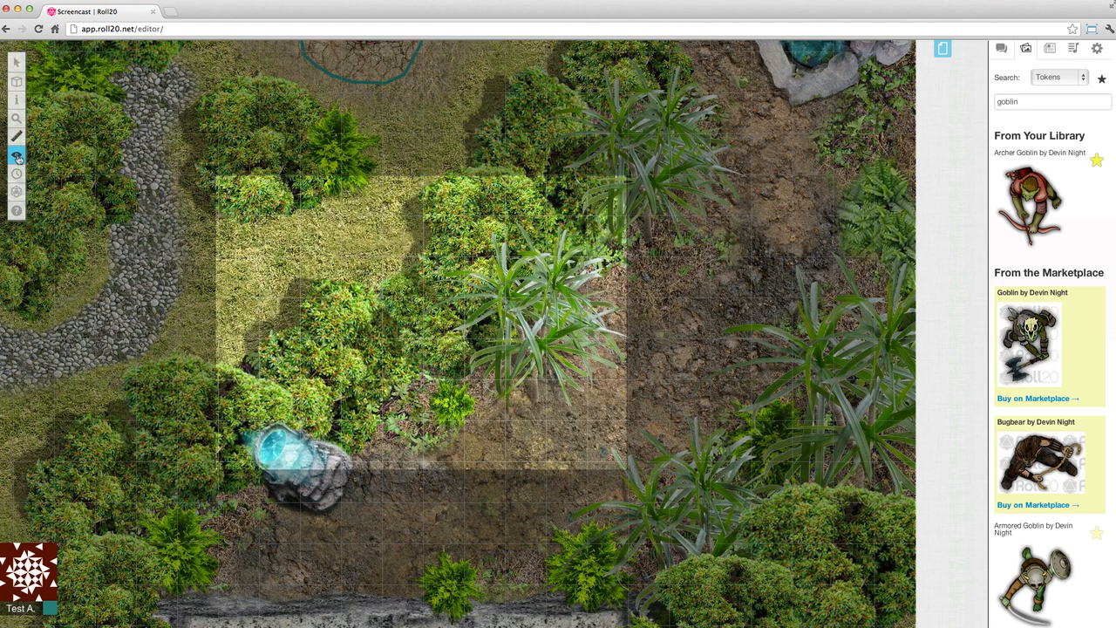
mouse_move(21, 157)
click(53, 168)
drag(178, 158, 695, 312)
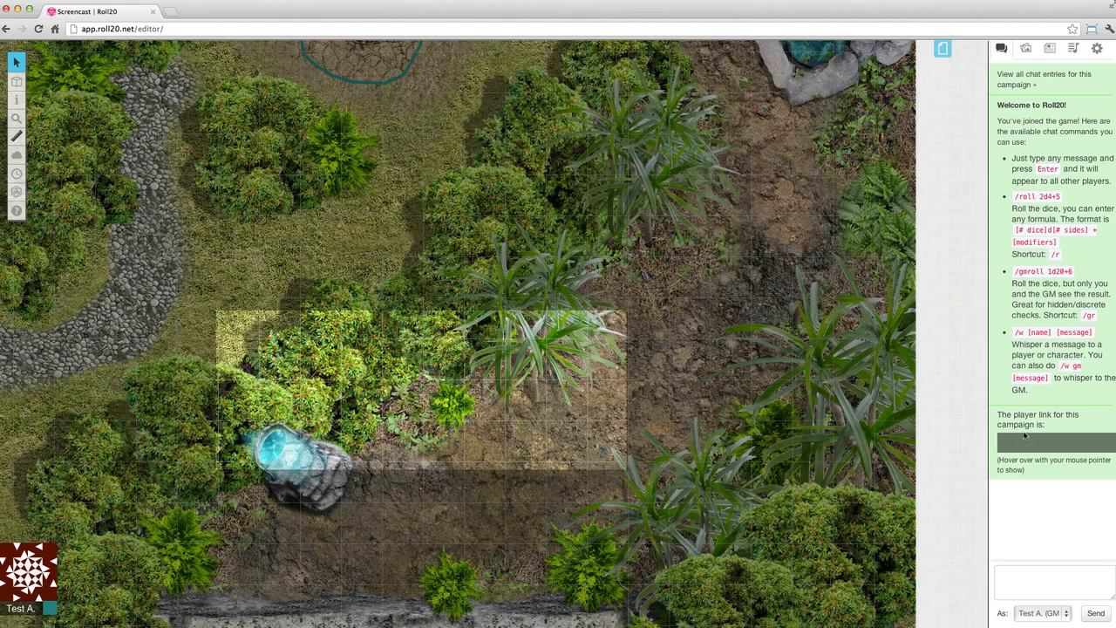
Copy the campaign's player join link address from the chat, and allow camera and microphone access.
mouse_move(1053, 443)
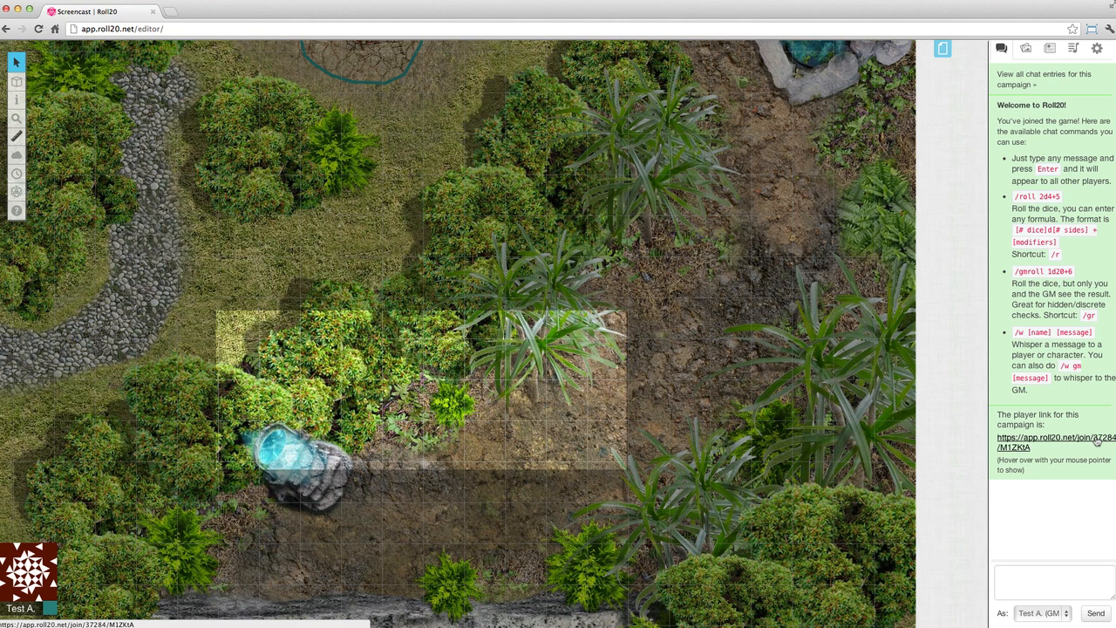
right_click(1098, 442)
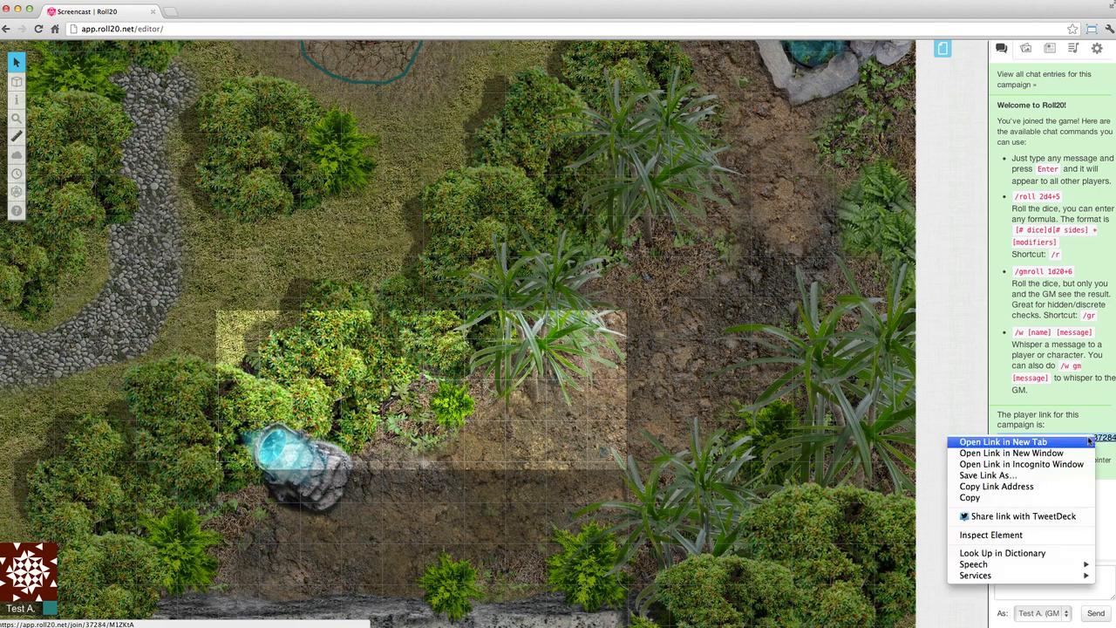
click(1045, 488)
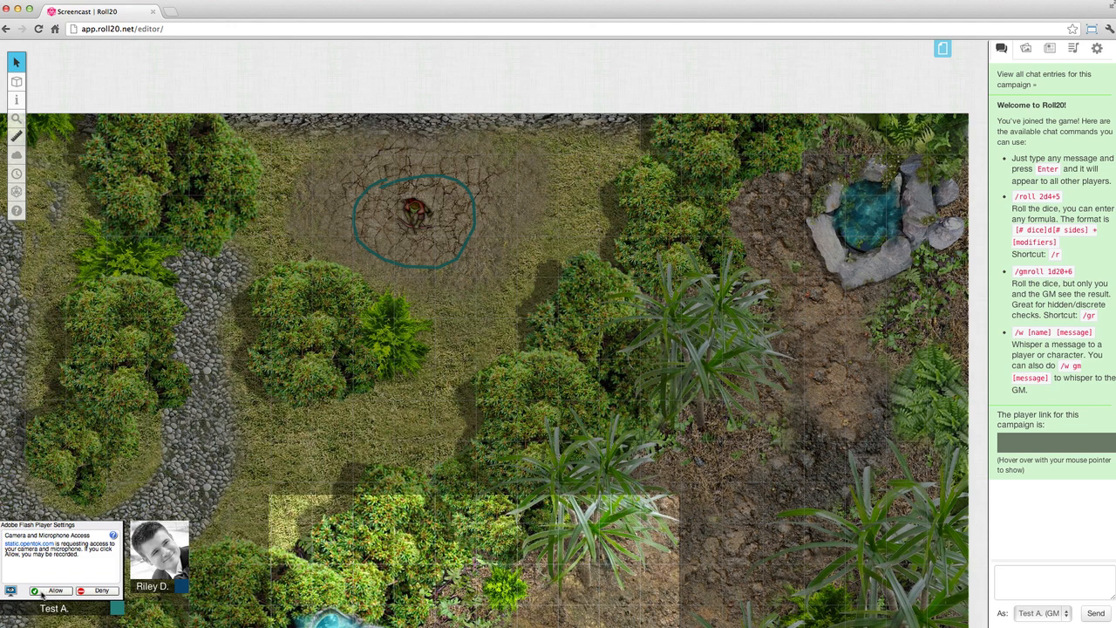
click(38, 593)
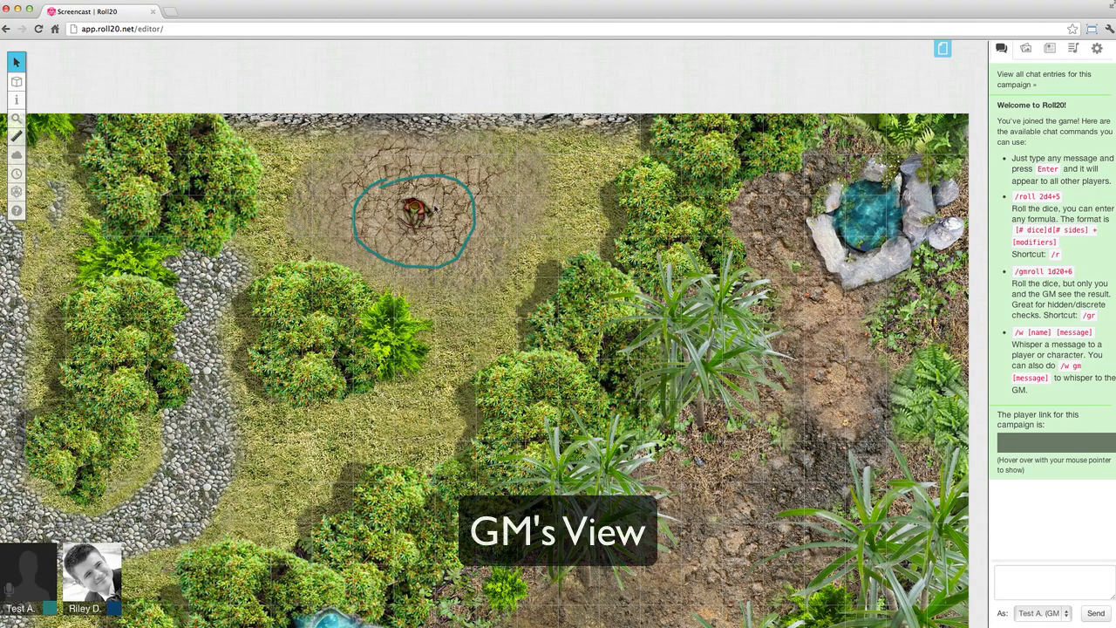
Set the circled token to be controlled by All Players, and move it out of the circle from the player's view.
click(420, 209)
double_click(420, 212)
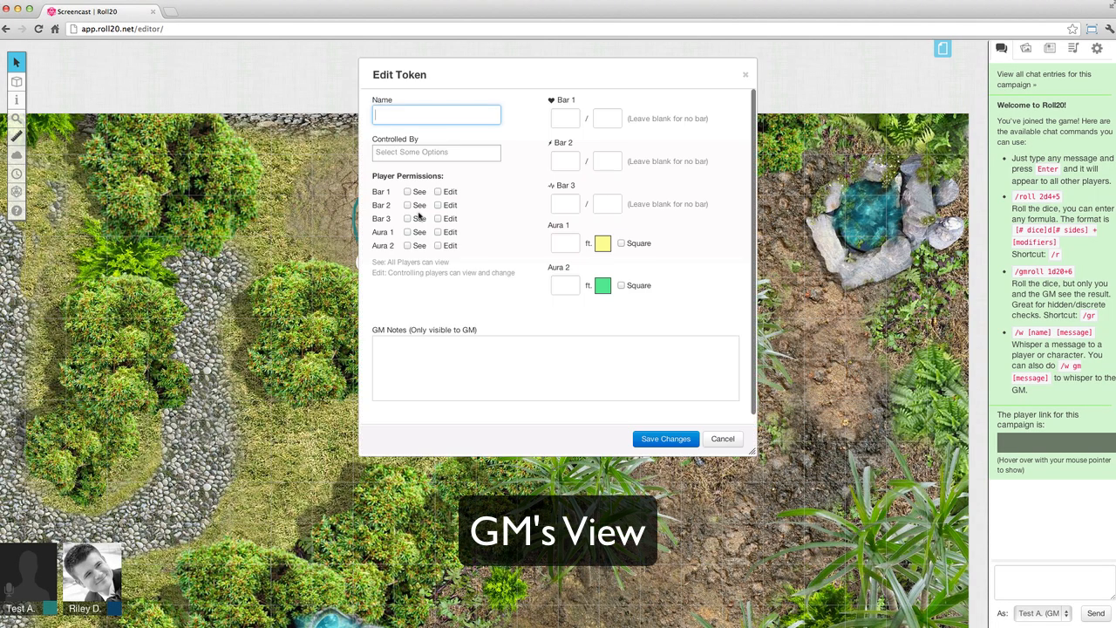
click(434, 151)
click(426, 171)
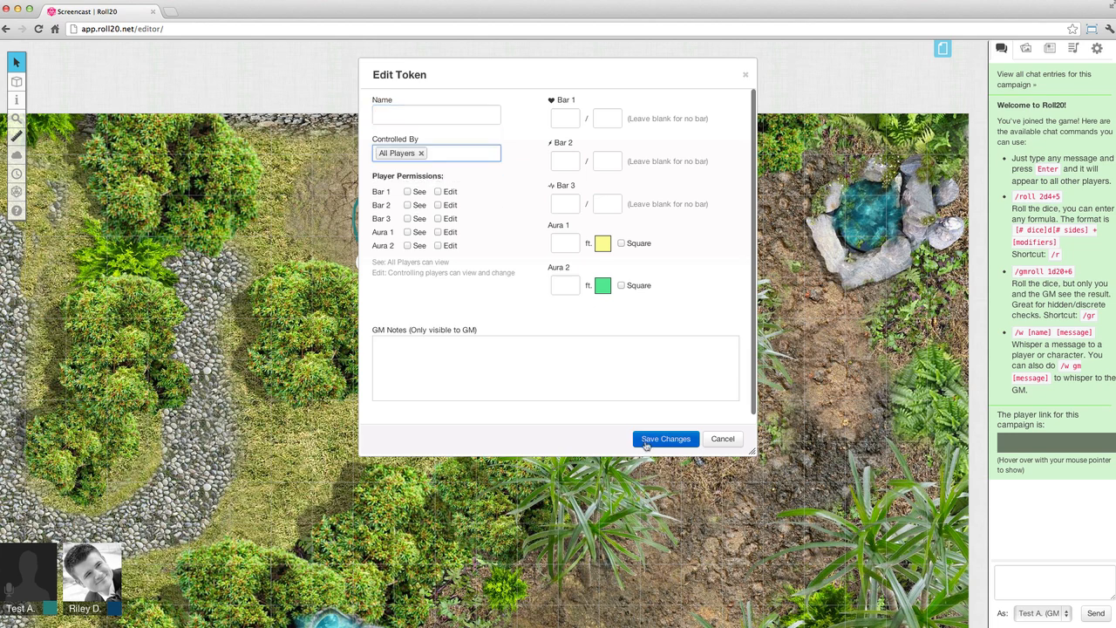
click(646, 443)
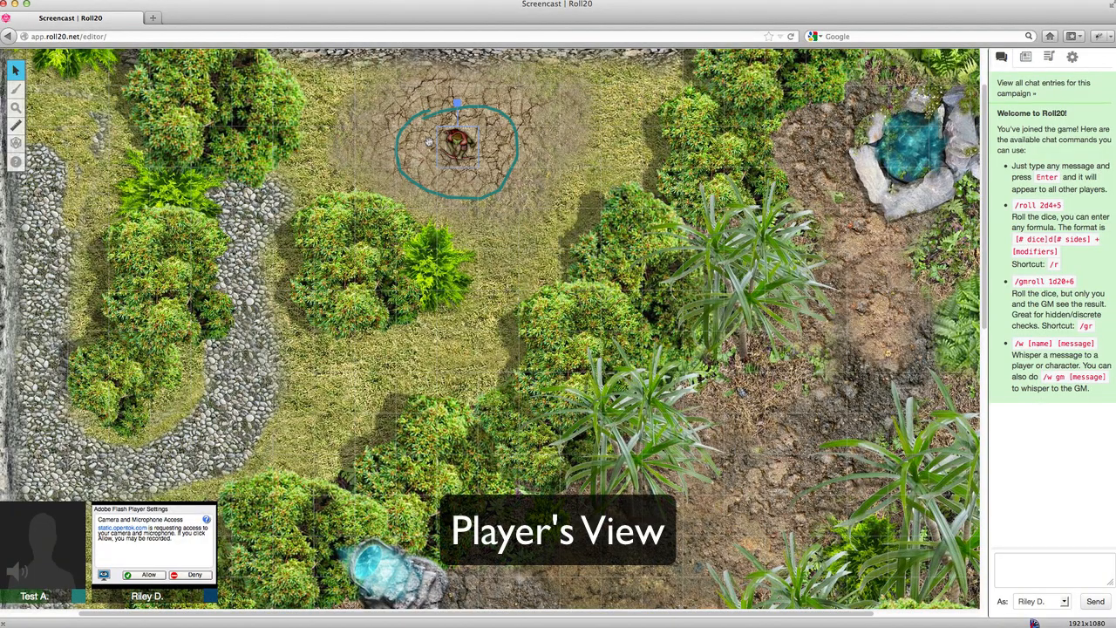
mouse_move(449, 143)
mouse_down()
mouse_move(501, 235)
mouse_move(545, 183)
mouse_up()
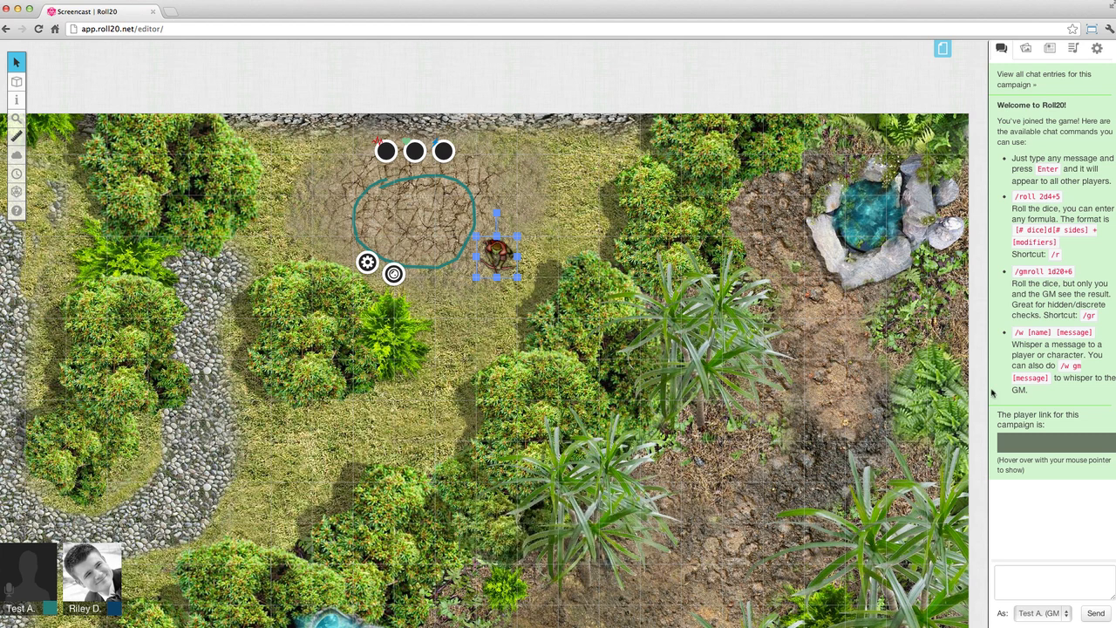
Send the chat message "Hello there, player!" from the GM's view.
click(1022, 573)
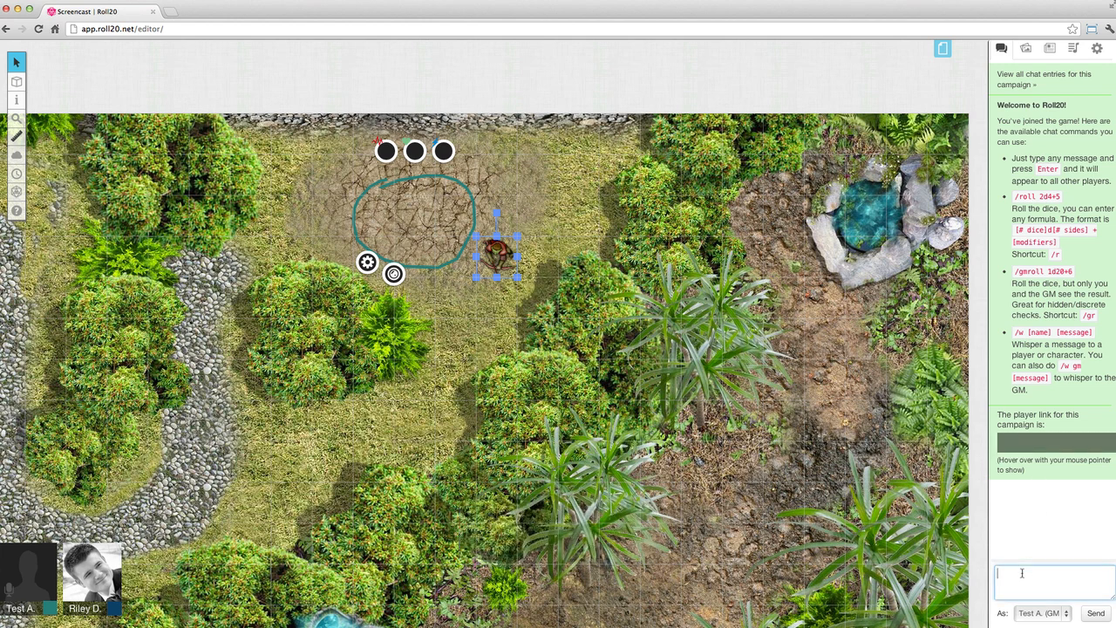
text(Hello there, player!)
key(Return)
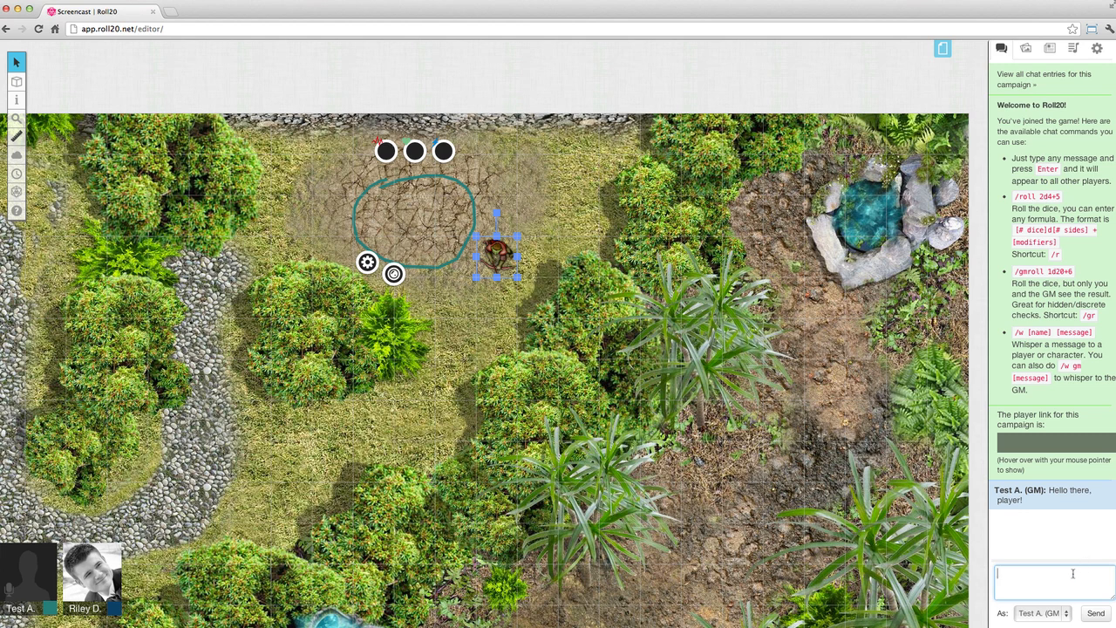
Whisper "Testing whispers!" to the connected player, and post the emote "I am doing something sneaky!" in the chat.
text(/w Riley Testing whispers!)
key(Return)
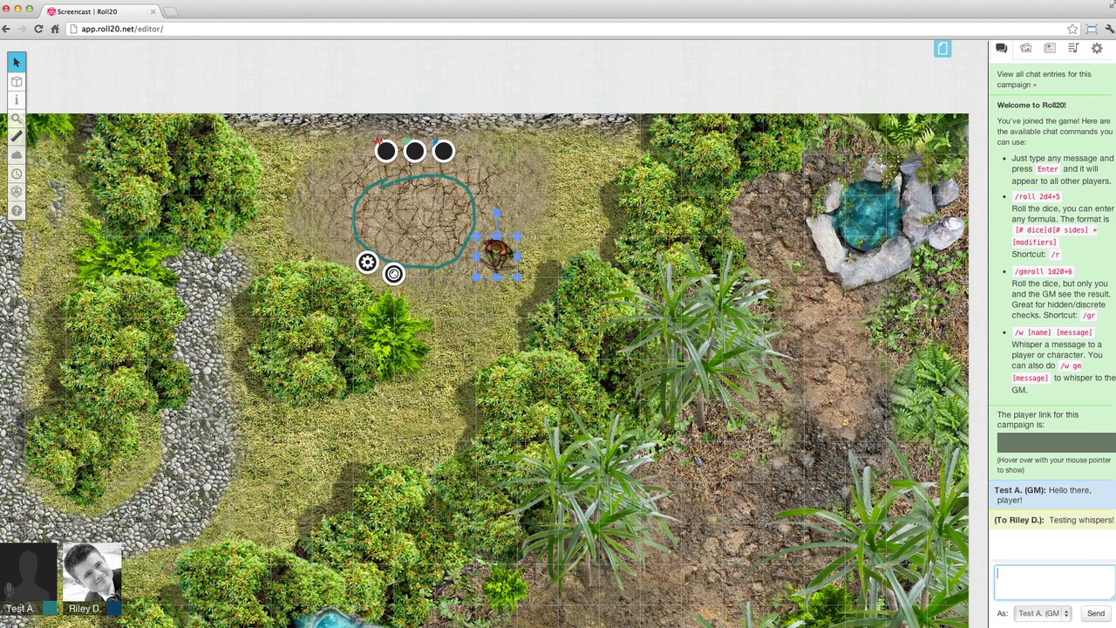
text(/em I am doing something sneaky!)
key(Return)
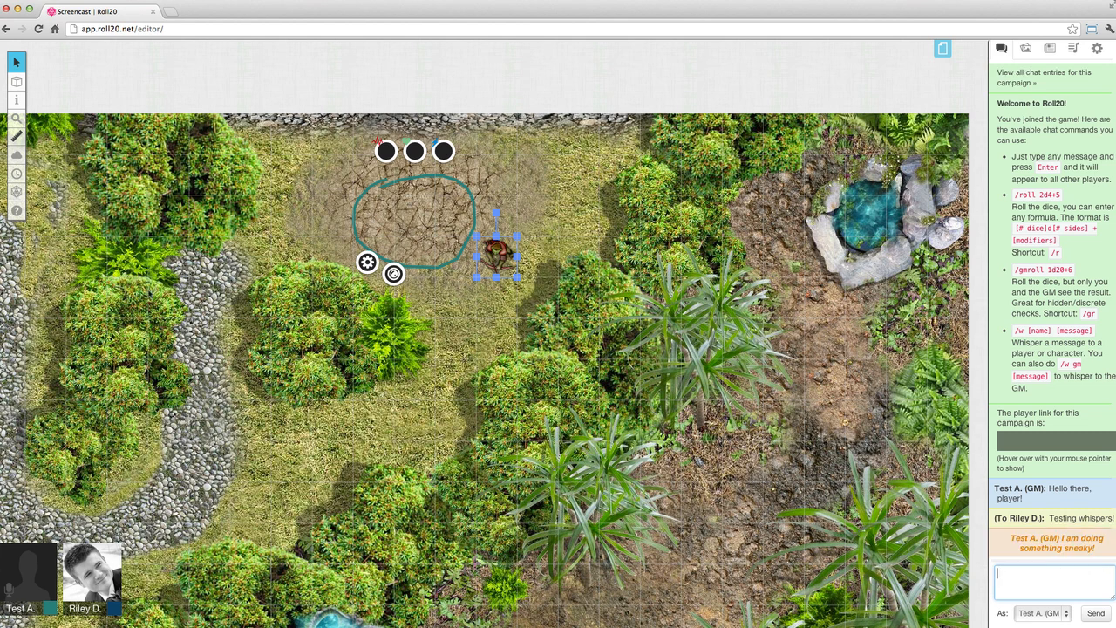
Make basic rolls of one d6 and one d10 with the Dice Roller.
click(17, 191)
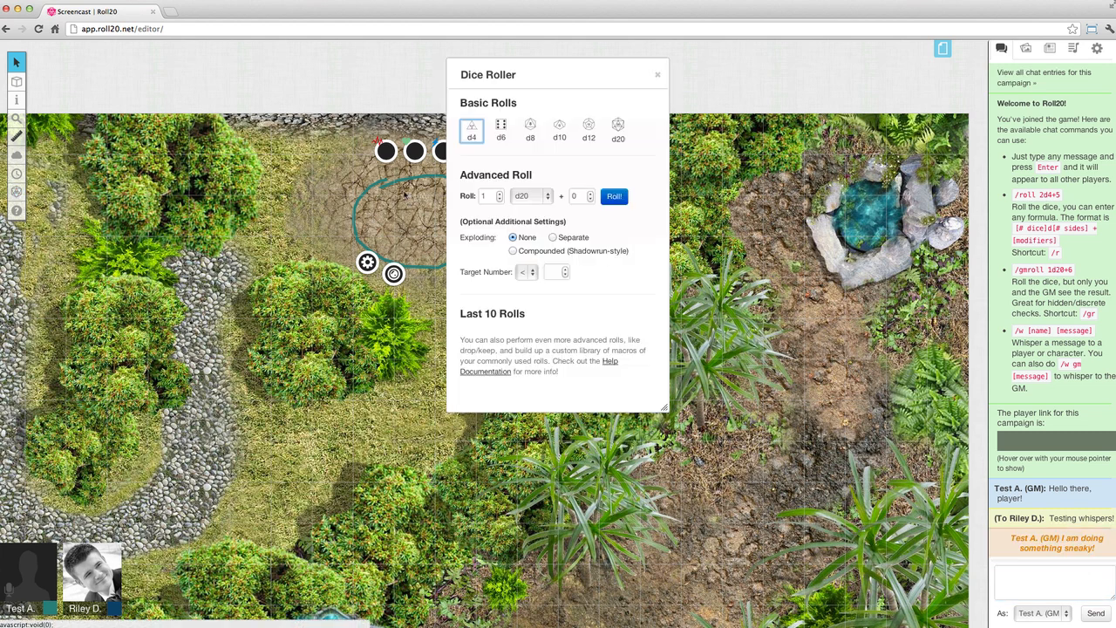
click(503, 129)
click(561, 129)
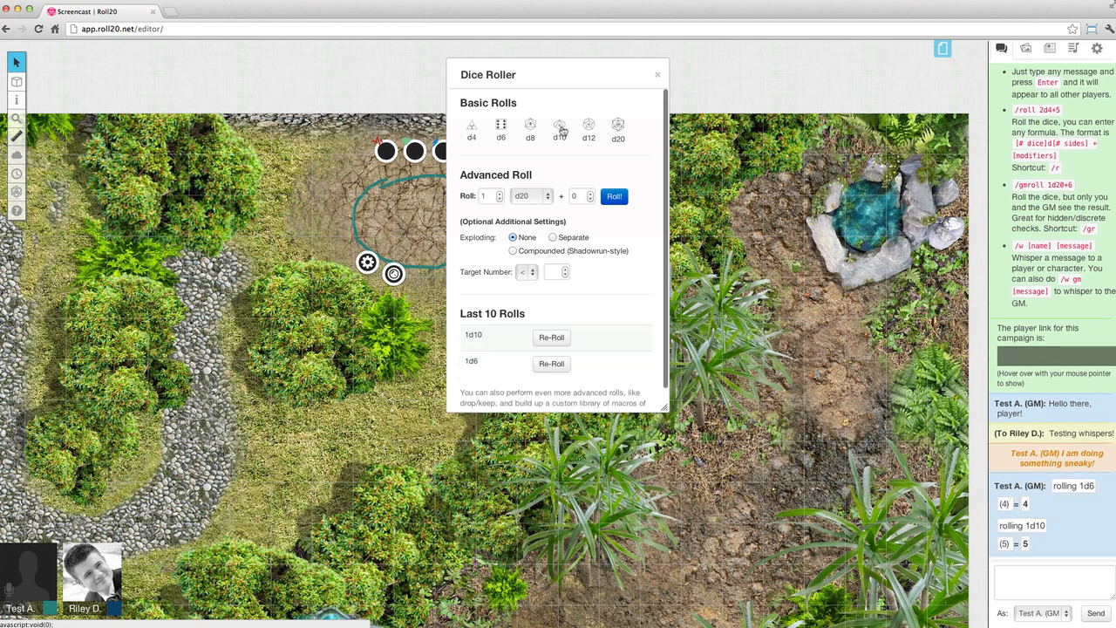
Make an advanced roll of 2d10 + 6 with the Dice Roller.
click(529, 196)
click(521, 177)
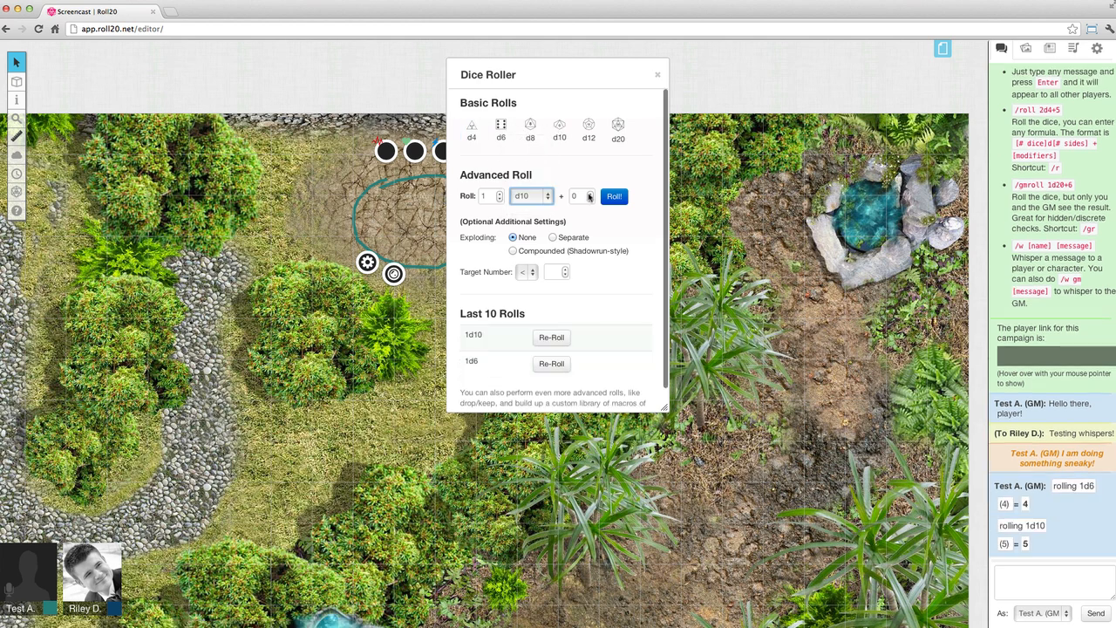
double_click(582, 196)
text(6)
click(500, 194)
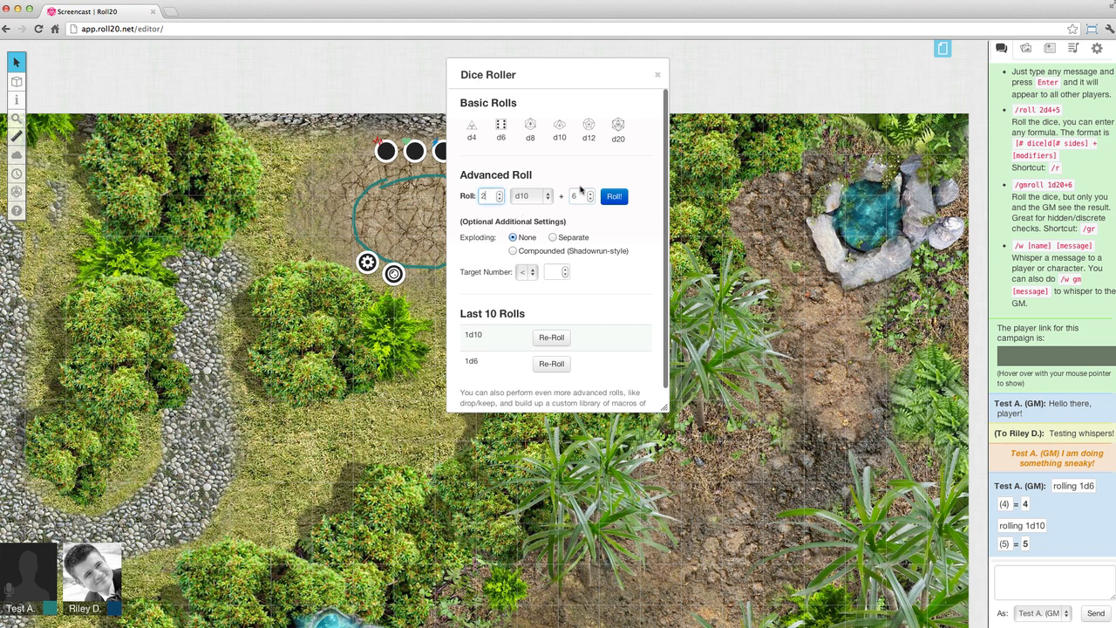
click(614, 196)
Roll 1d20+5 with a chat command, and close the Dice Roller.
click(1019, 576)
text(/roll 1)
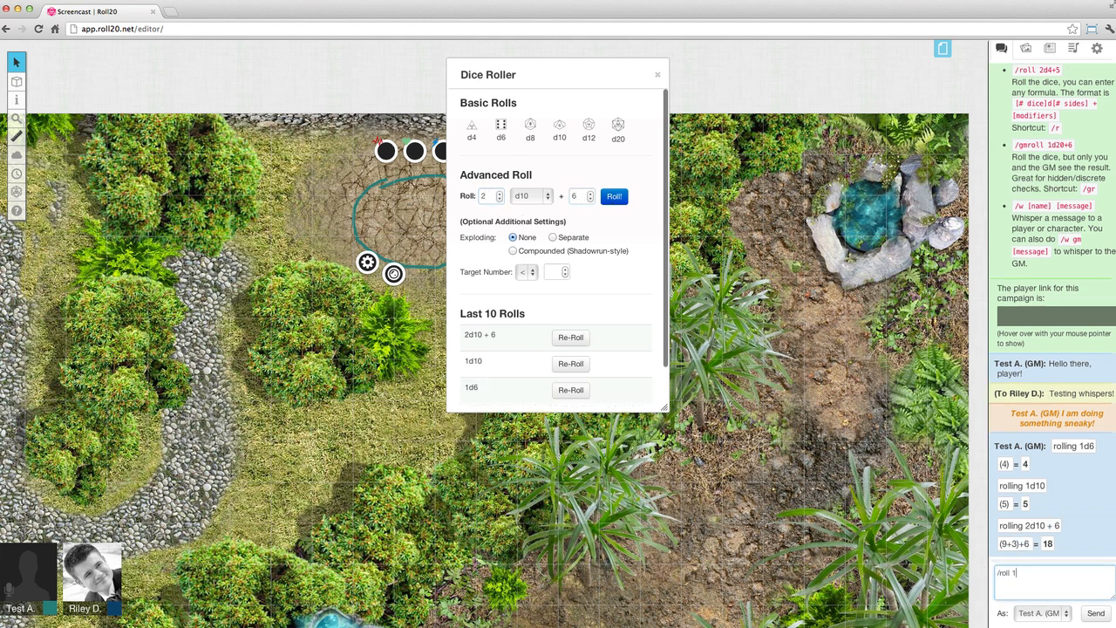
text(d20+5)
key(Return)
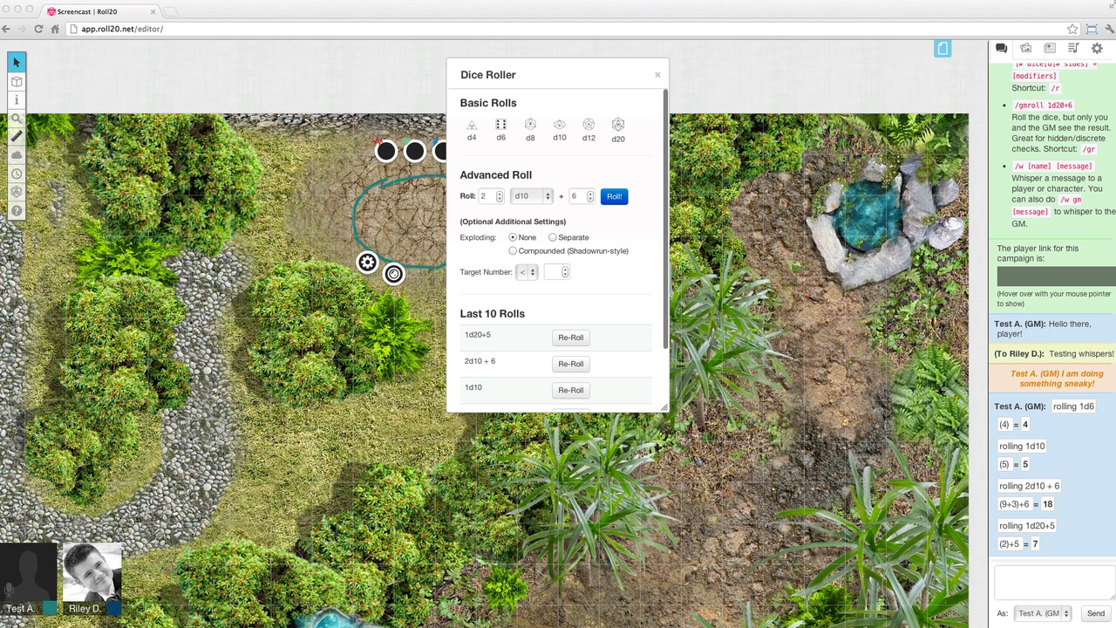
click(658, 75)
Enable the experimental 3D dice in the settings, and roll 2d20+5 with a chat command.
click(1097, 48)
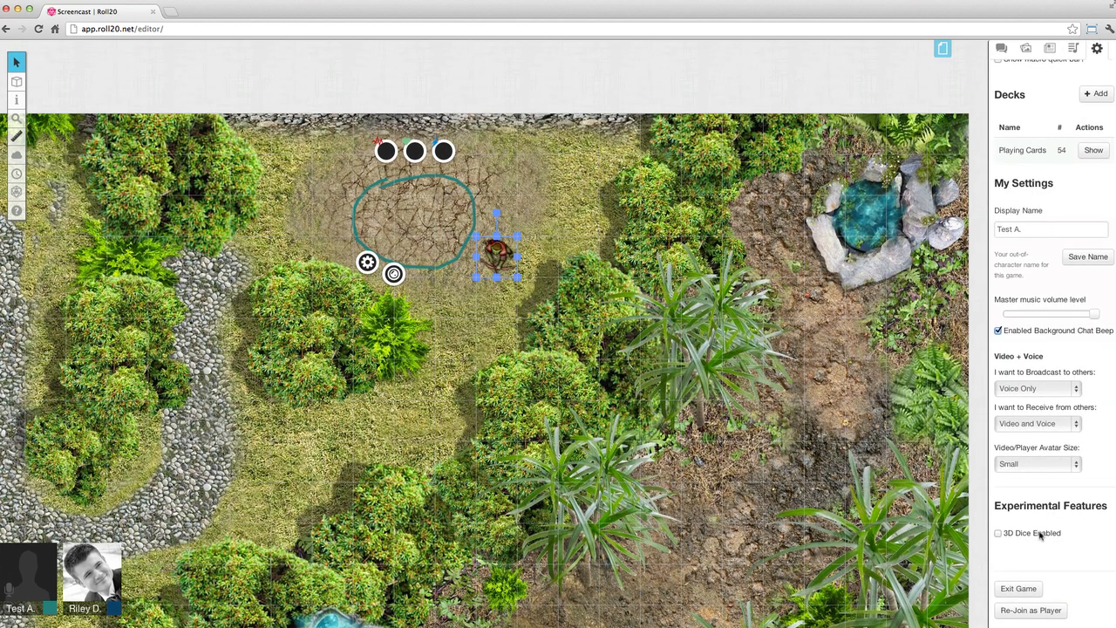
click(1040, 535)
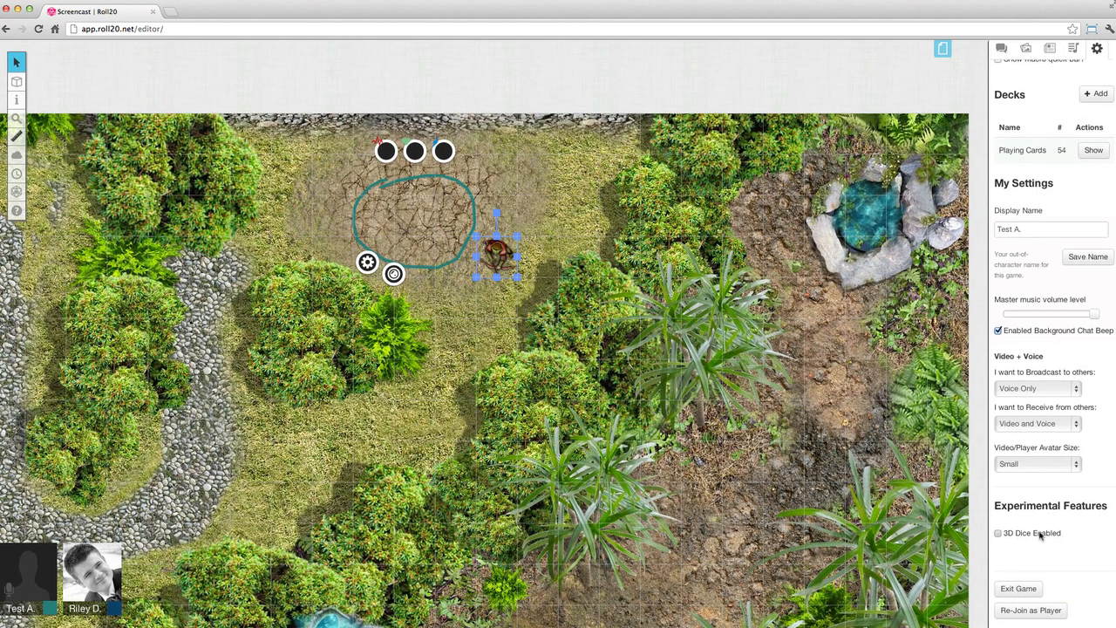
click(1002, 50)
click(1041, 568)
text(/)
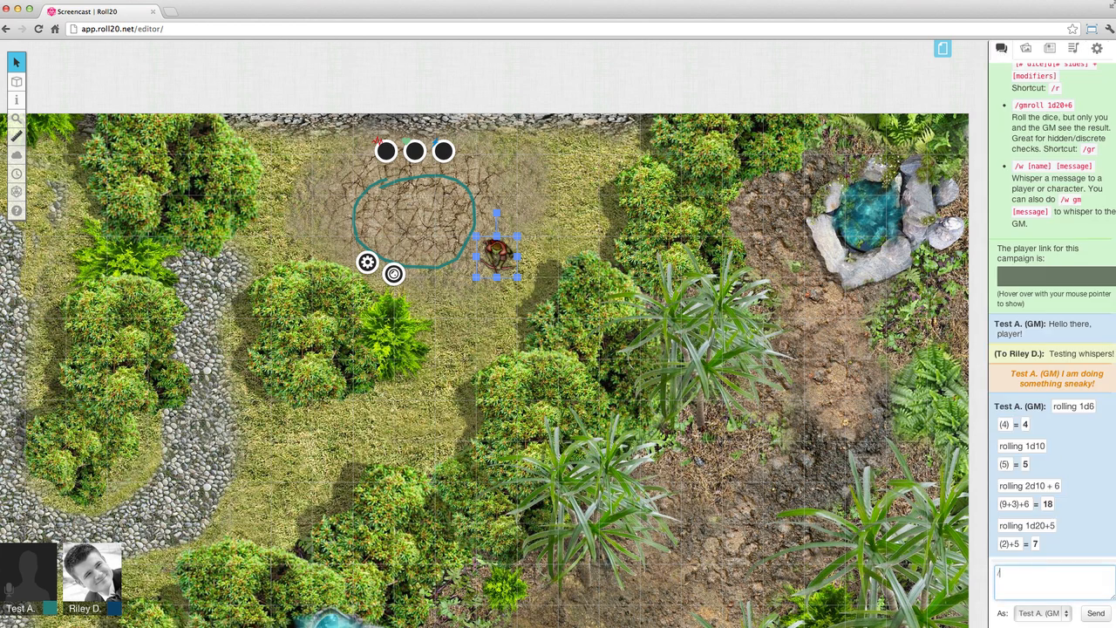
text(roll 2d20+5)
key(Return)
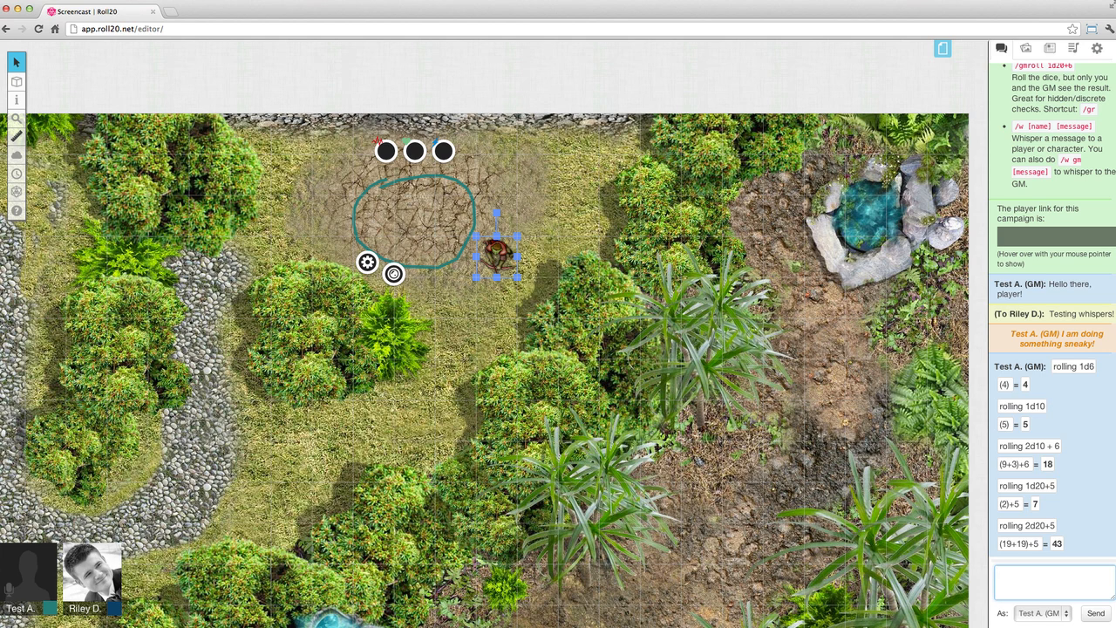
Add a new character to the journal and enter "A very sneaky NPC." as its Bio & Info.
click(1053, 48)
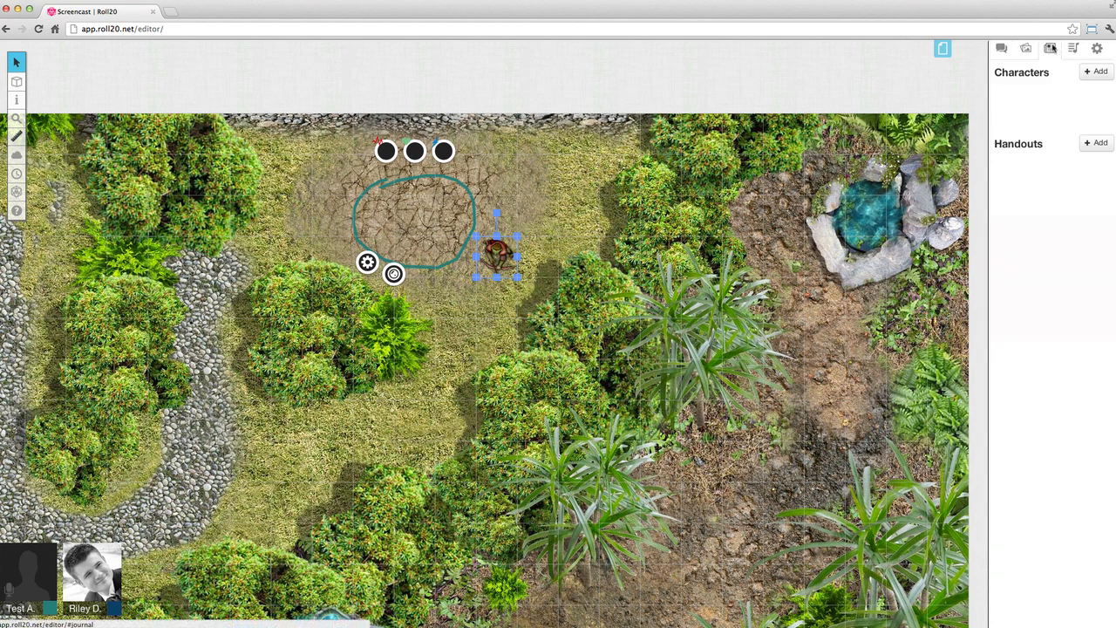
click(1091, 73)
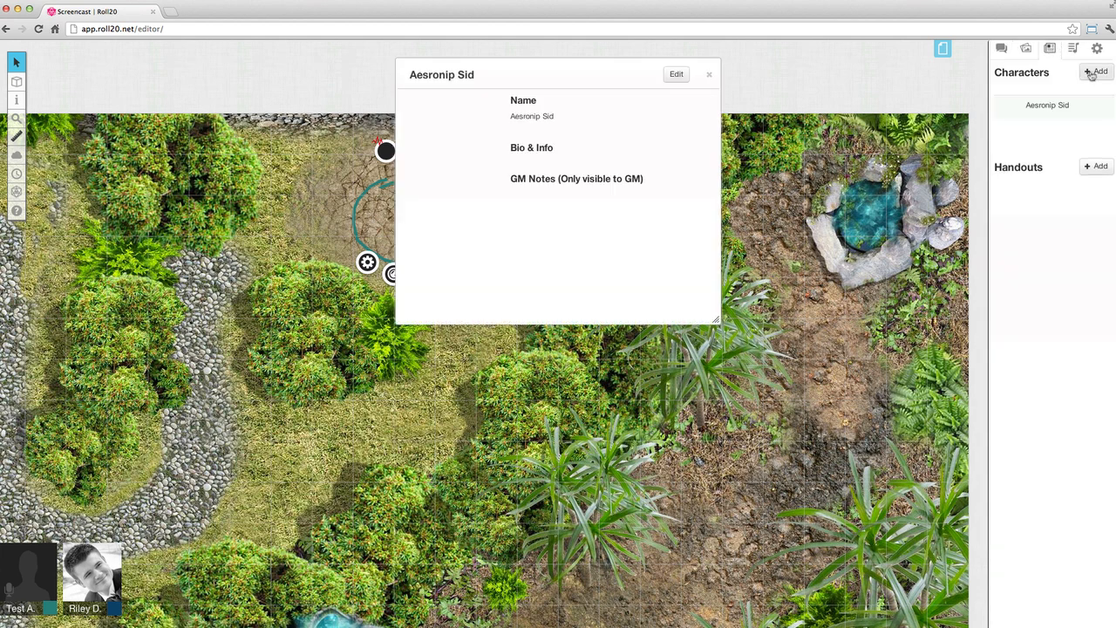
click(677, 75)
click(593, 197)
text(A very sneaky np)
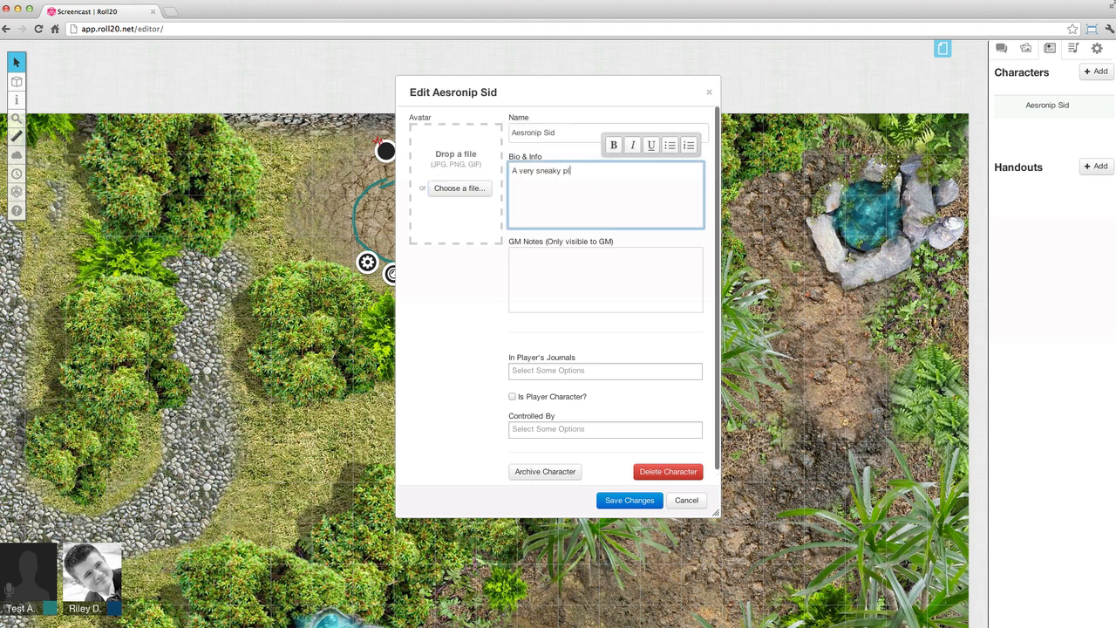
key(BackSpace)
key(BackSpace)
text(NPC.)
Enter the character's GM note "Has the treasure that the players need to get!", share it to the connected player's journal, and save.
key(Tab)
text(Has the )
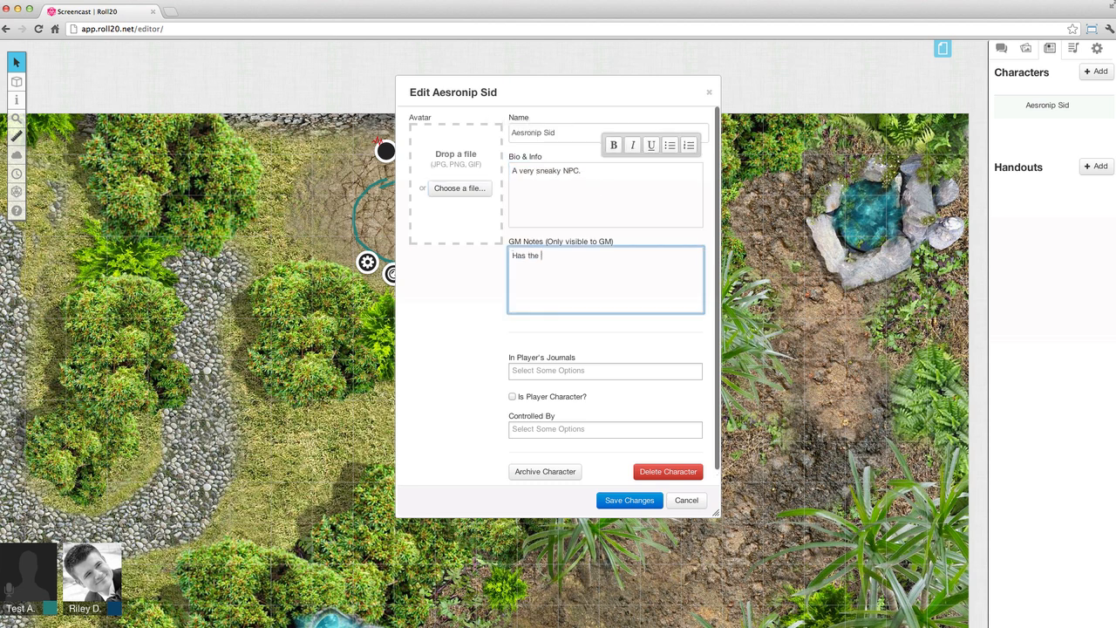
text(treasure that the players need to get!)
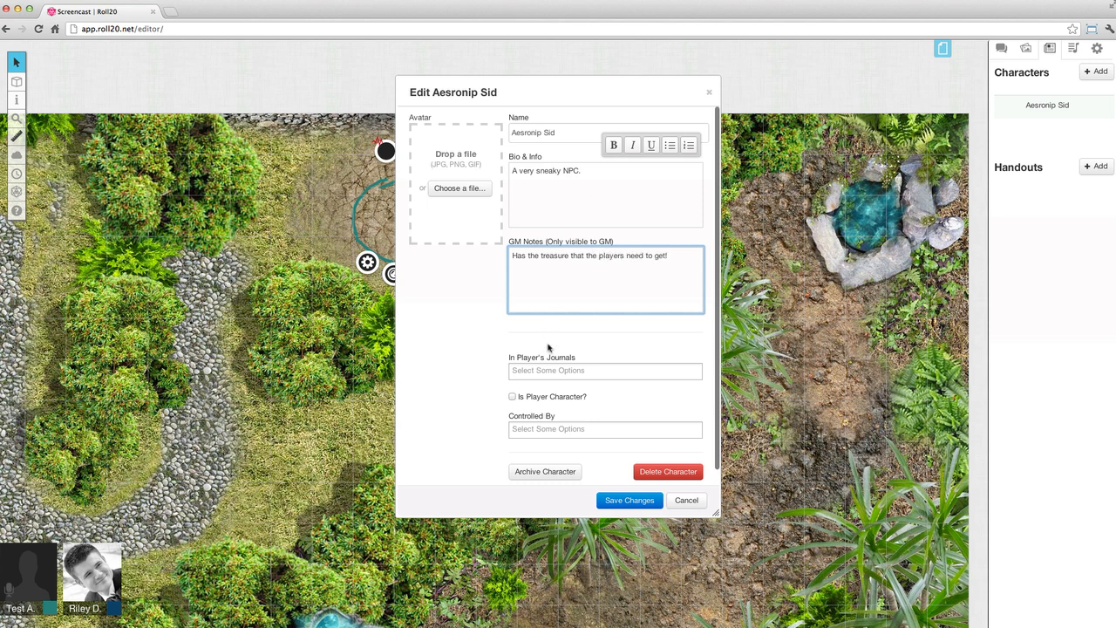
click(549, 371)
click(549, 416)
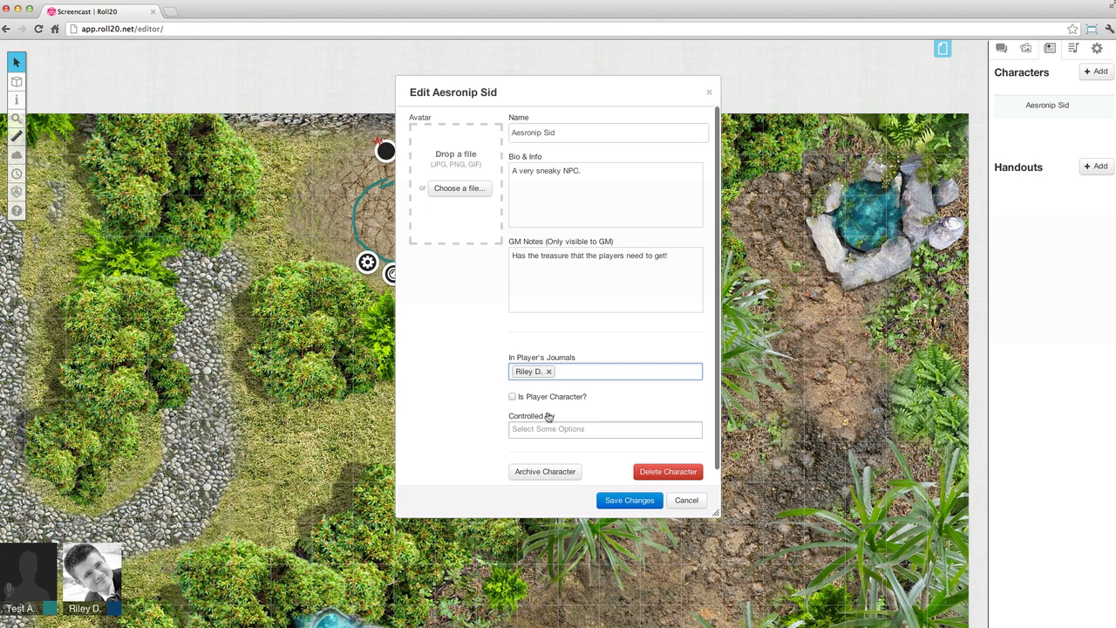
click(618, 500)
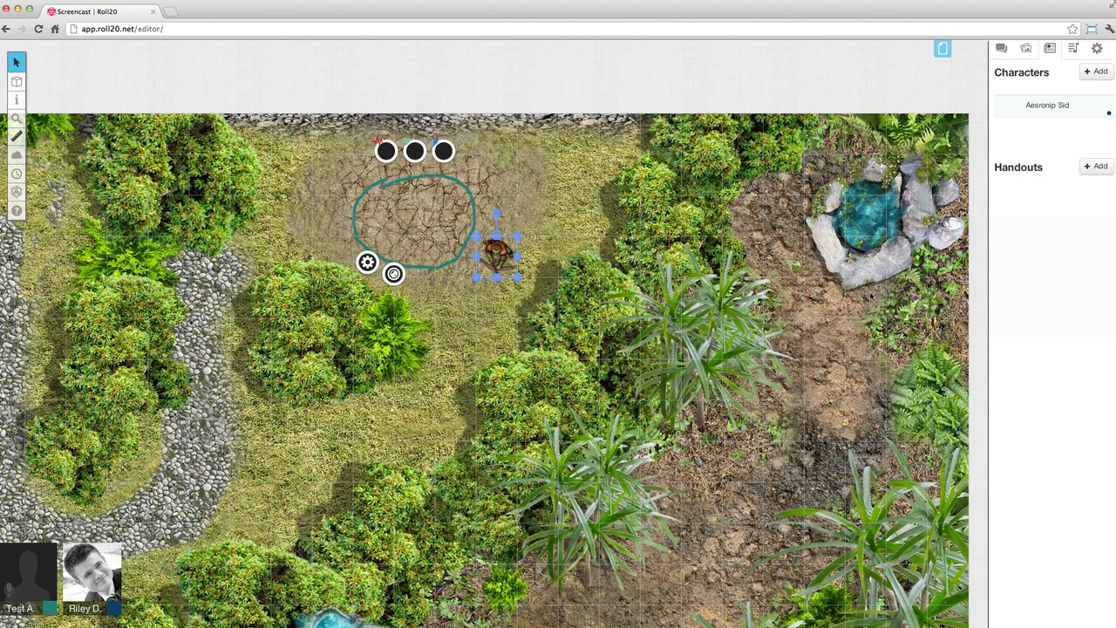
Add a new handout, search the art library for "note", and attach the first handwritten note image to it.
click(1096, 167)
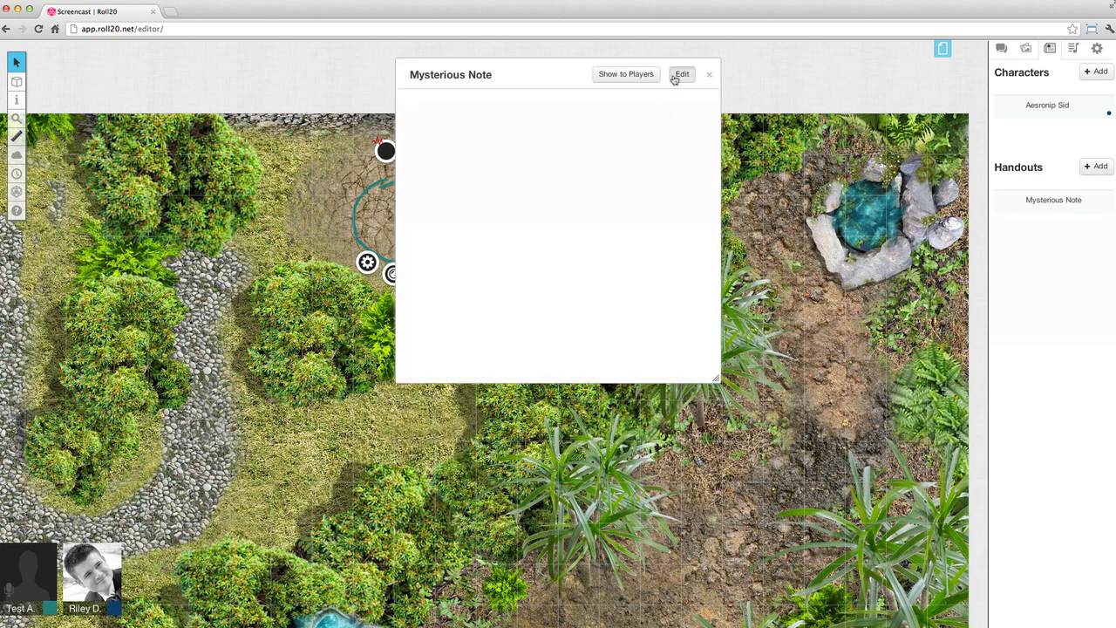
click(680, 73)
click(1027, 48)
text(note)
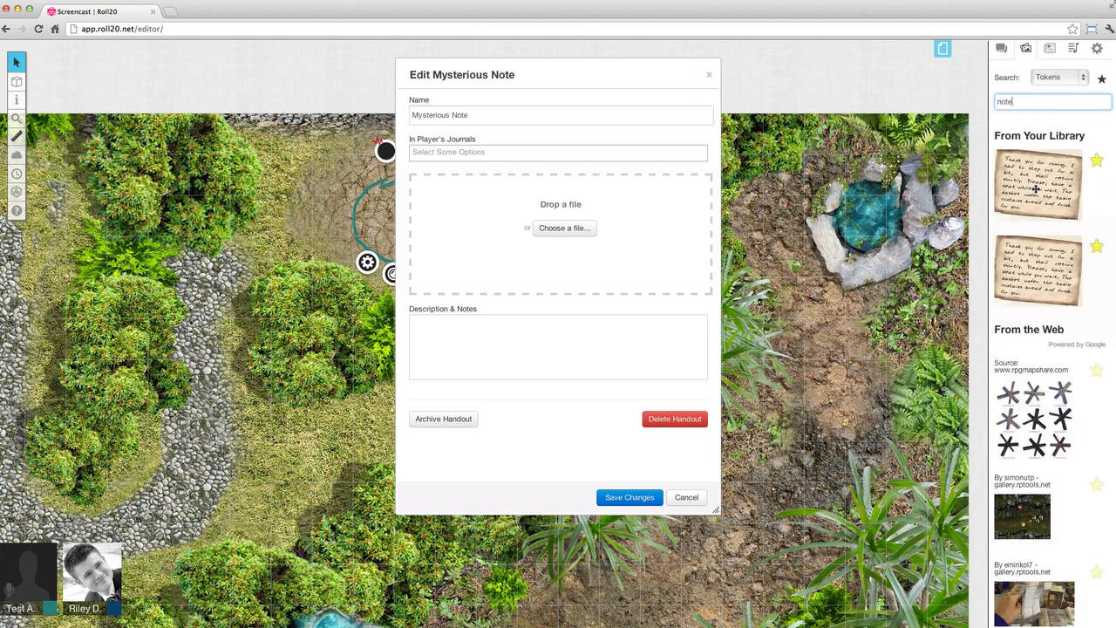
drag(1038, 185, 601, 229)
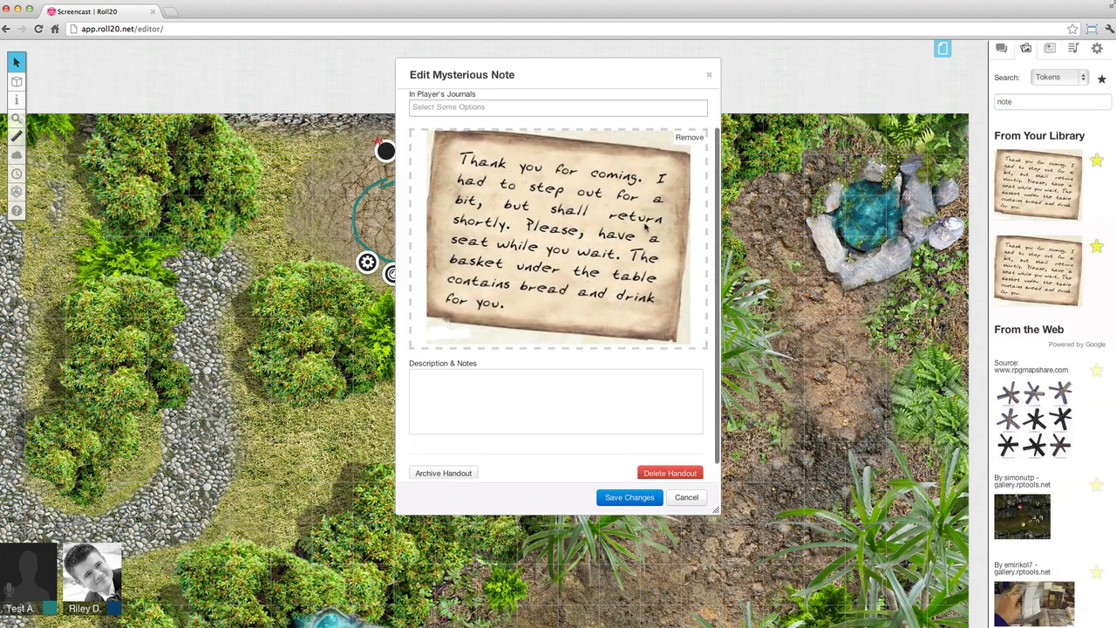
Share the handout to the journals of All Players and save the changes.
click(601, 154)
click(598, 172)
scroll(602, 262, down, 2)
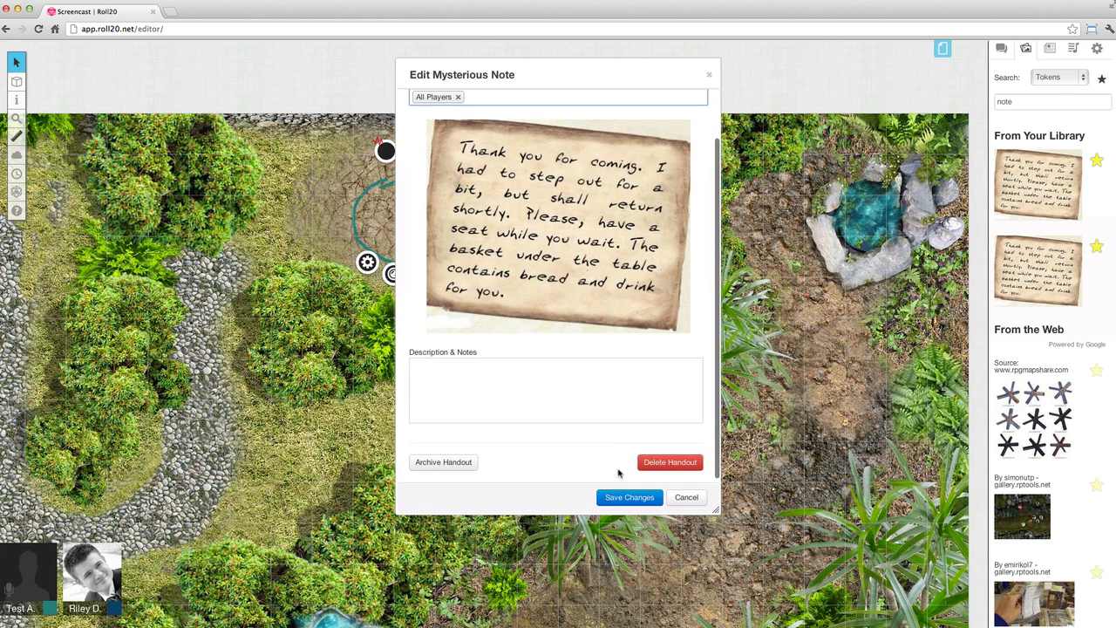
click(630, 497)
Open the saved Mysterious Note handout from the journal and view its note image.
click(1045, 50)
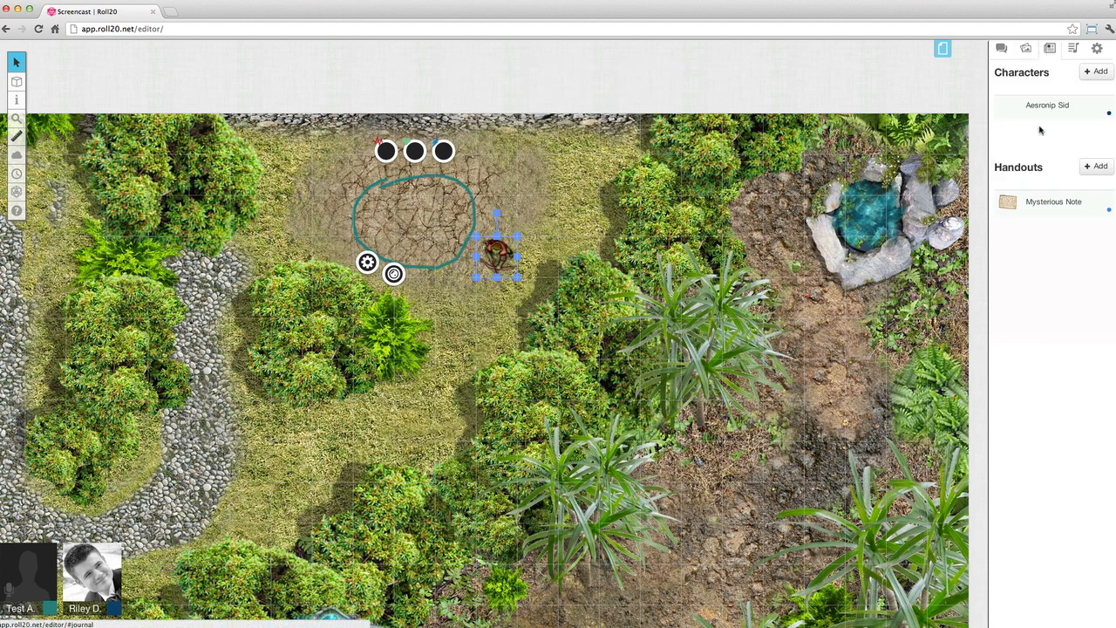
click(1045, 204)
click(546, 201)
click(722, 164)
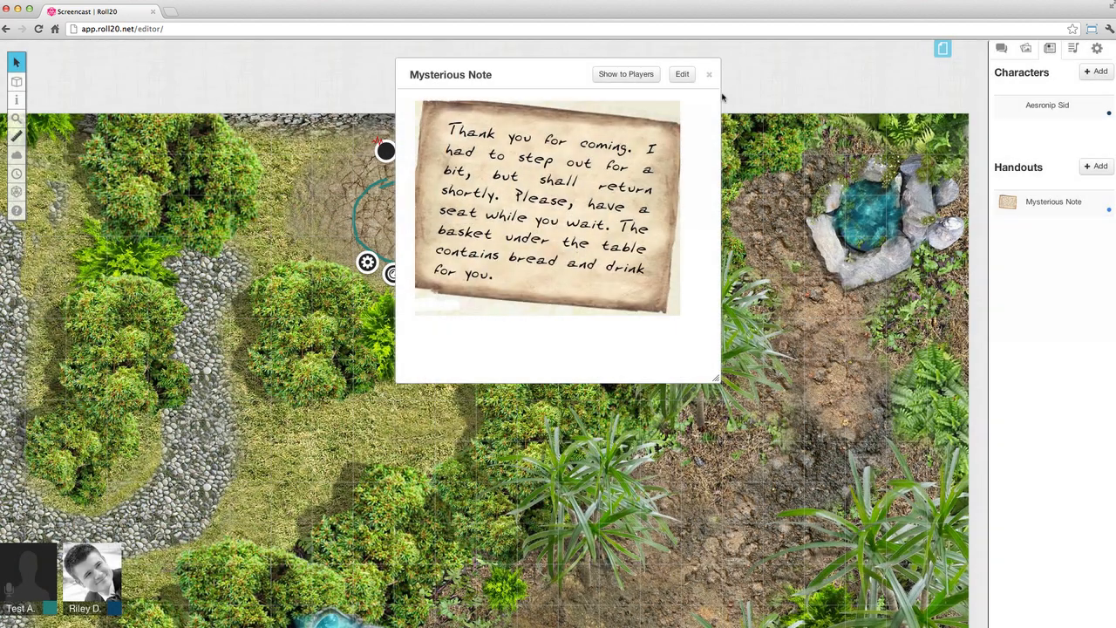
Close the Mysterious Note handout and search the jukebox's background music for "dungeon".
click(709, 75)
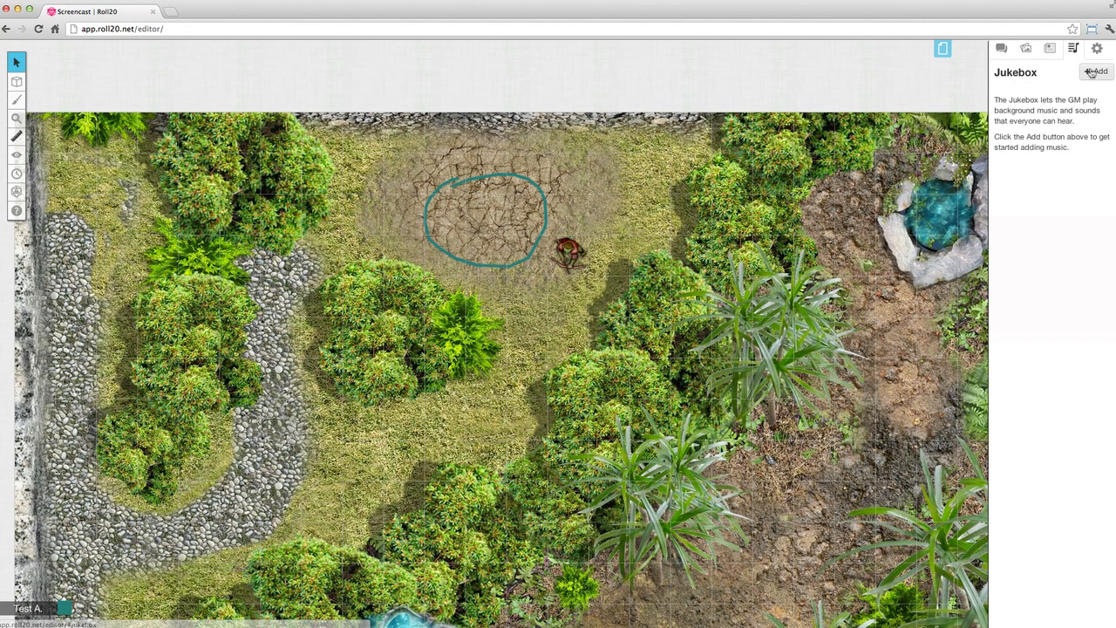
click(1092, 71)
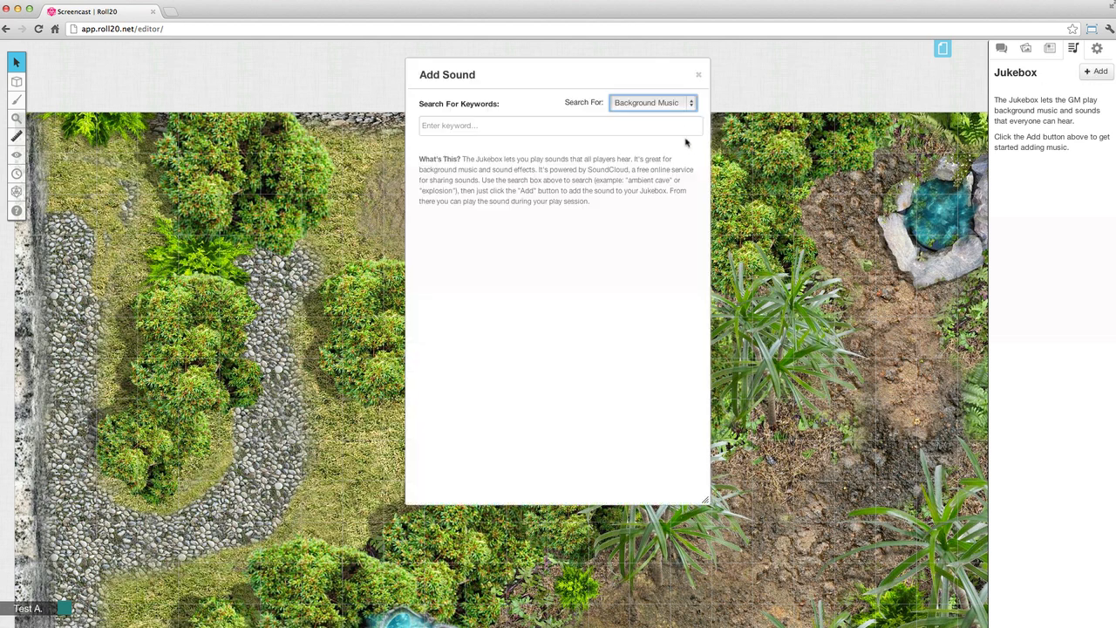
click(685, 129)
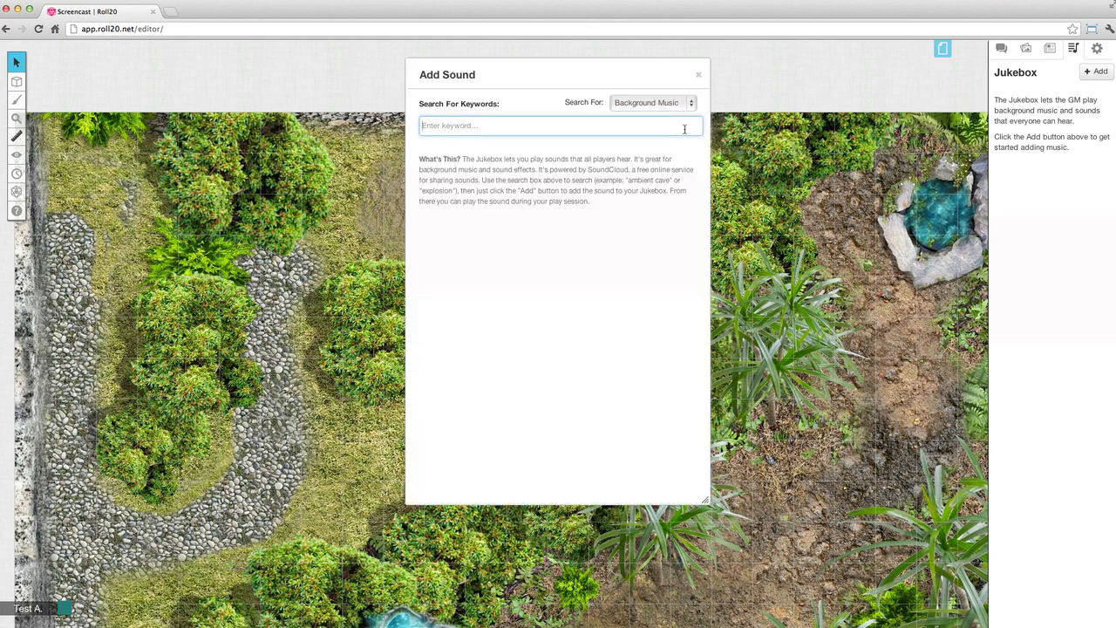
text(dungeon)
key(Return)
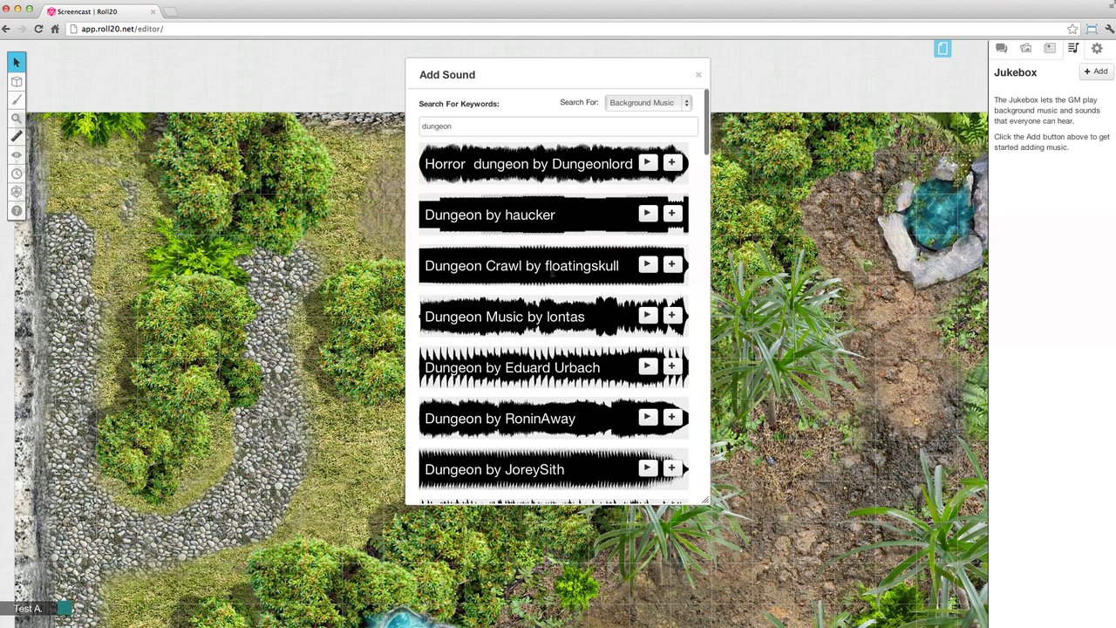
Preview the "Dungeon Music" track from the sound results, add it to the jukebox, and close the sound search.
click(647, 316)
click(647, 315)
click(672, 315)
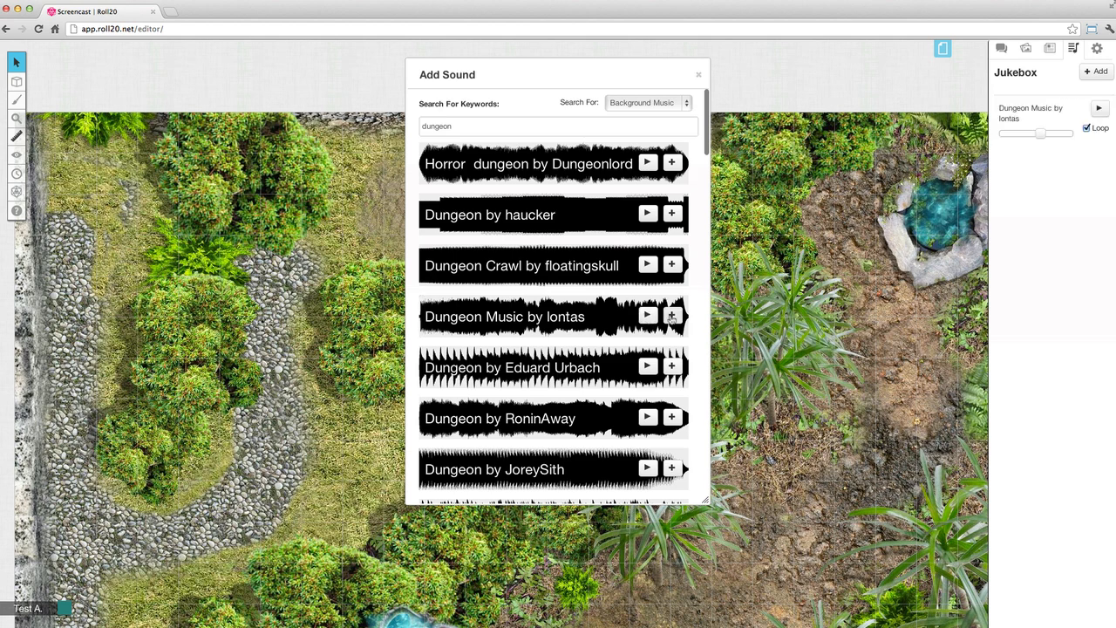
click(699, 76)
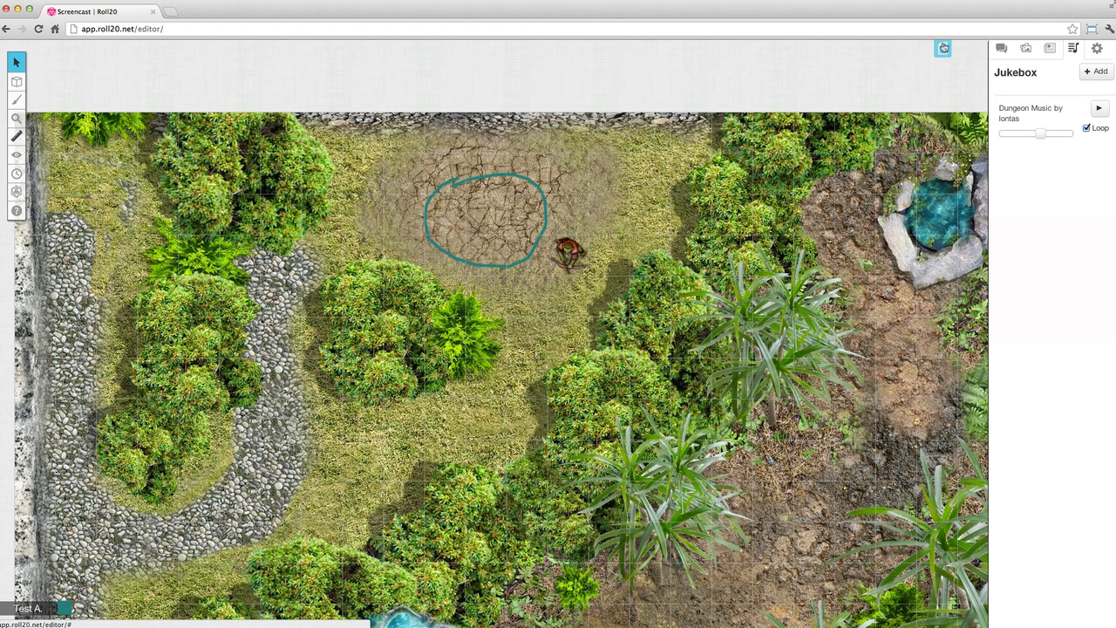
Play the jukebox track, try its volume lower and then higher, and stop playback.
click(1099, 108)
drag(1043, 137, 1015, 137)
drag(1014, 136, 1063, 141)
click(1099, 110)
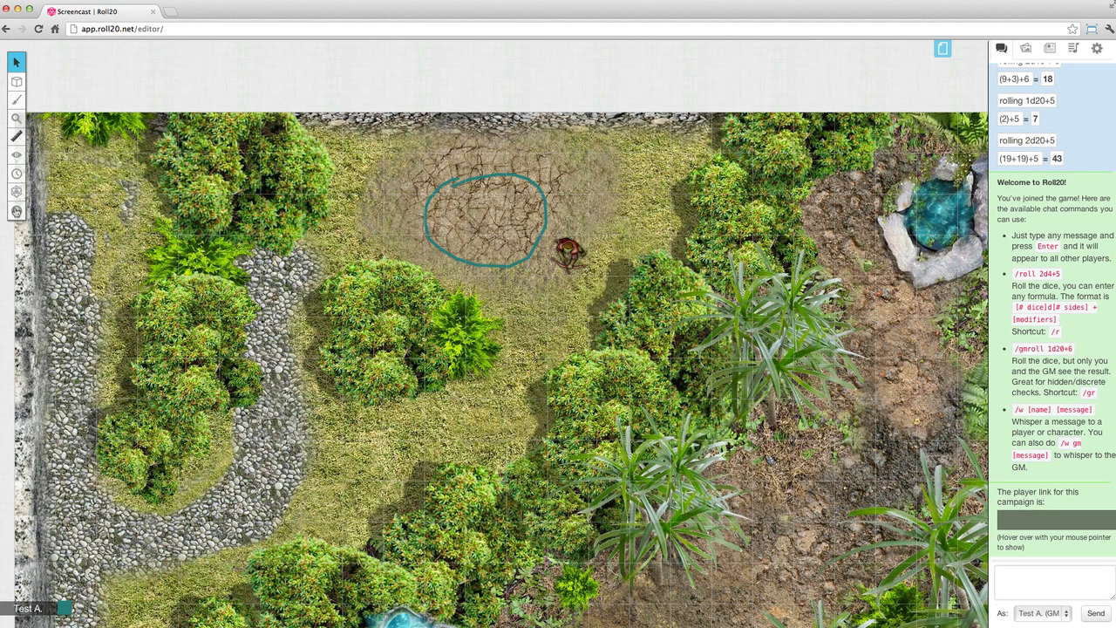
Show the turn order and add two turns for the character token beside the drawn circle.
click(16, 173)
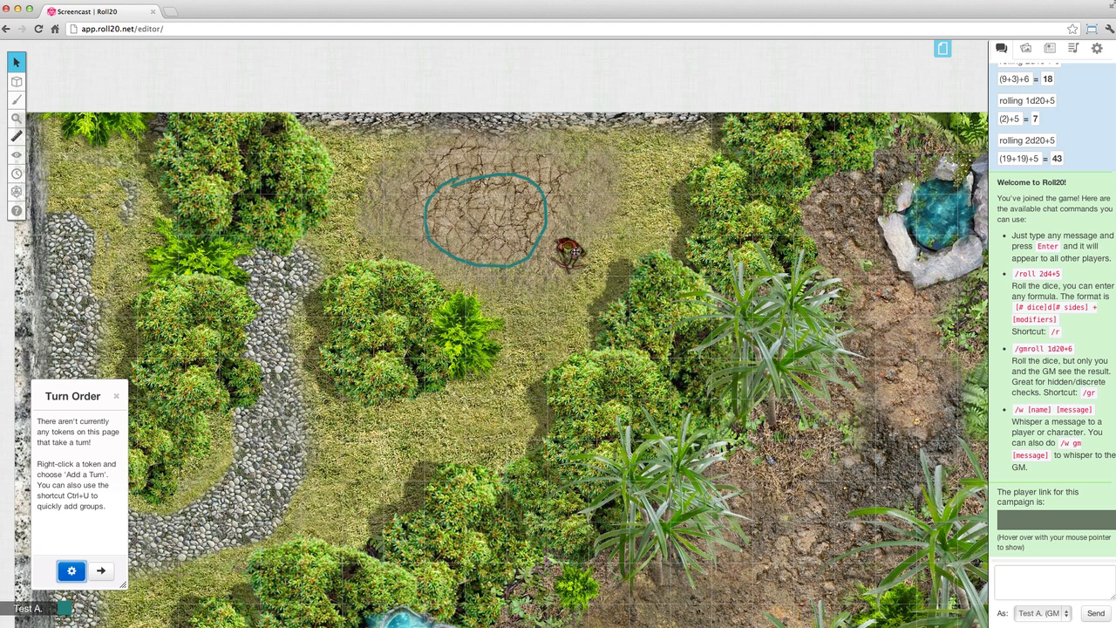
click(575, 253)
right_click(578, 251)
click(604, 261)
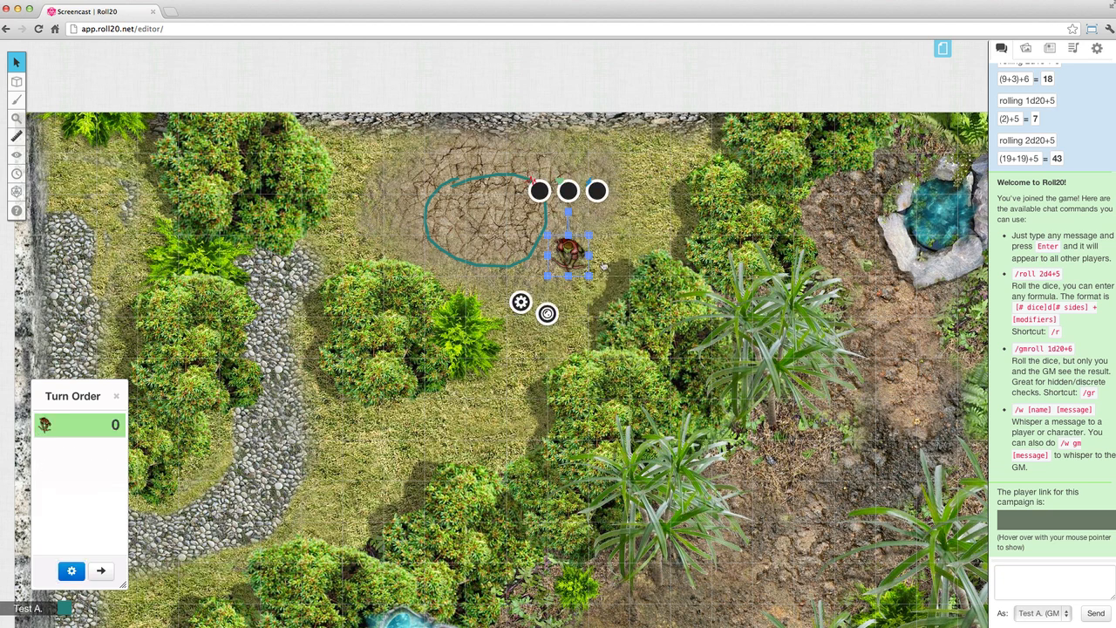
right_click(572, 256)
click(599, 272)
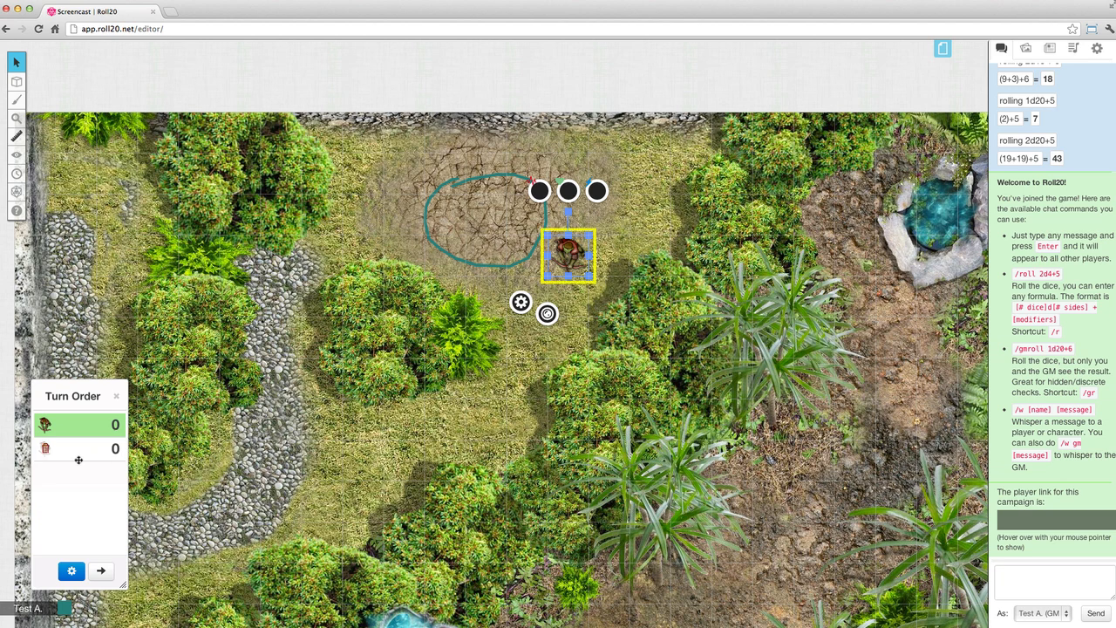
Set the initiative value of the second turn order entry to 15.
click(115, 446)
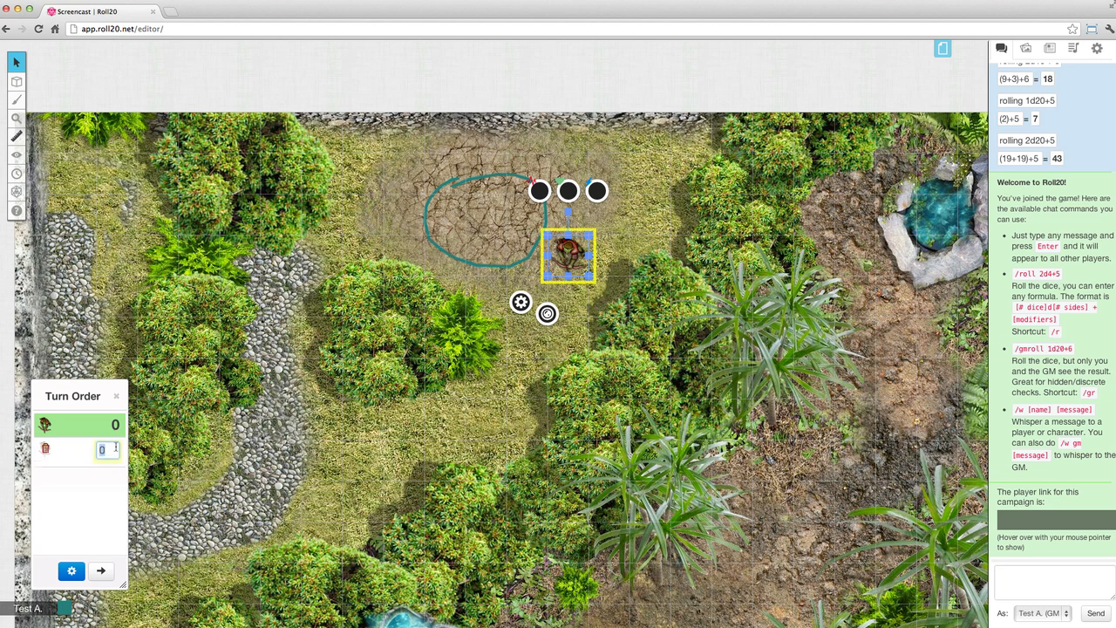
text(15)
key(Return)
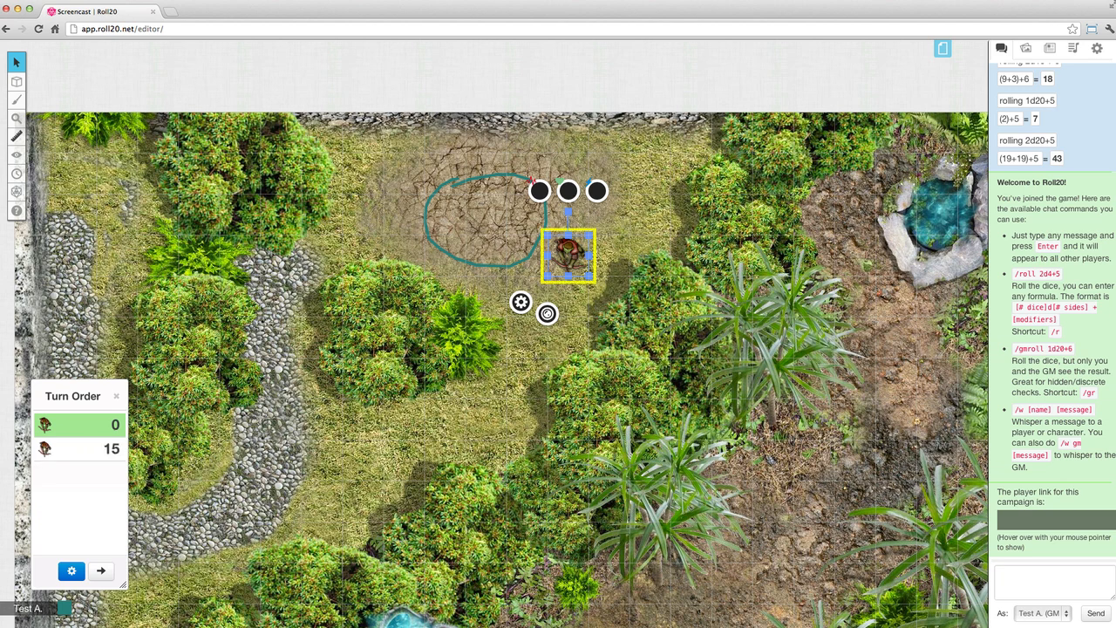
Advance the turn order to the next turn and sort its entries numerically.
click(110, 573)
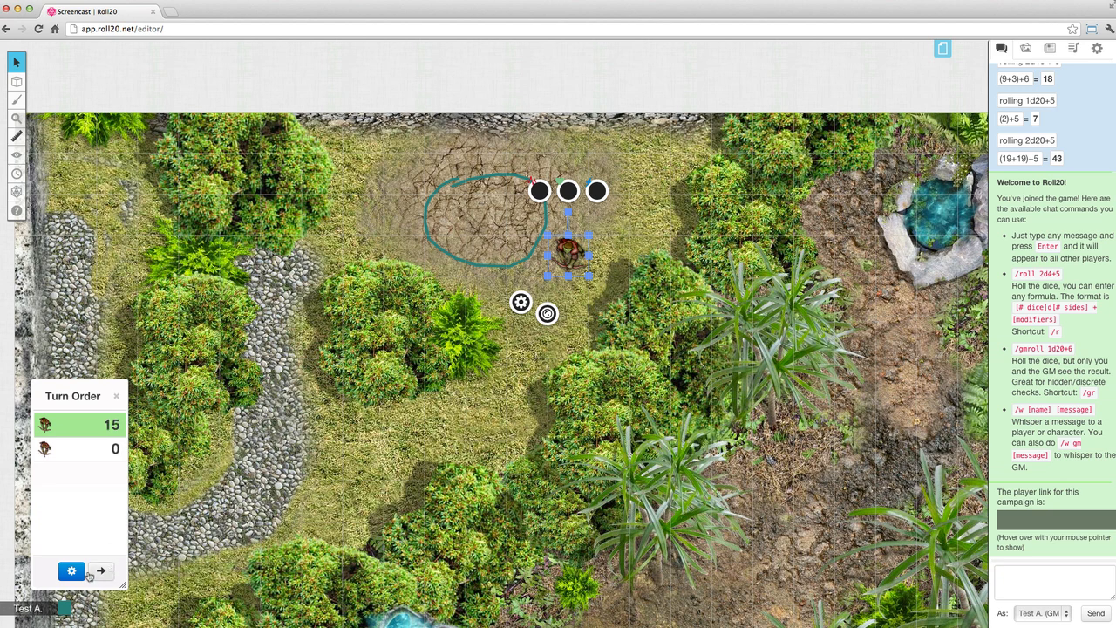
click(82, 573)
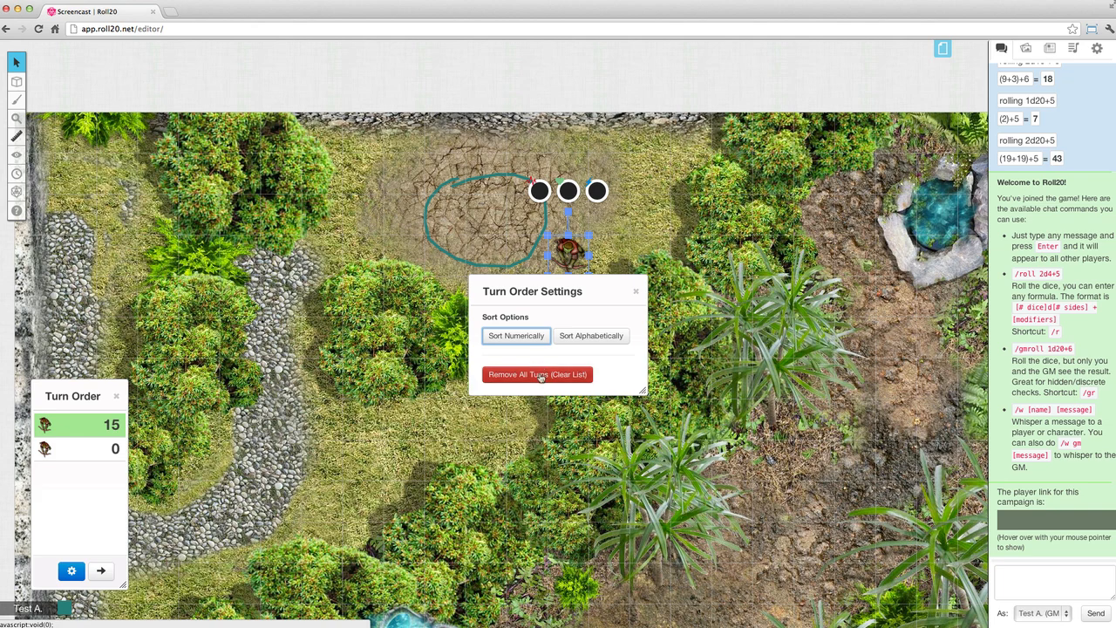
click(537, 337)
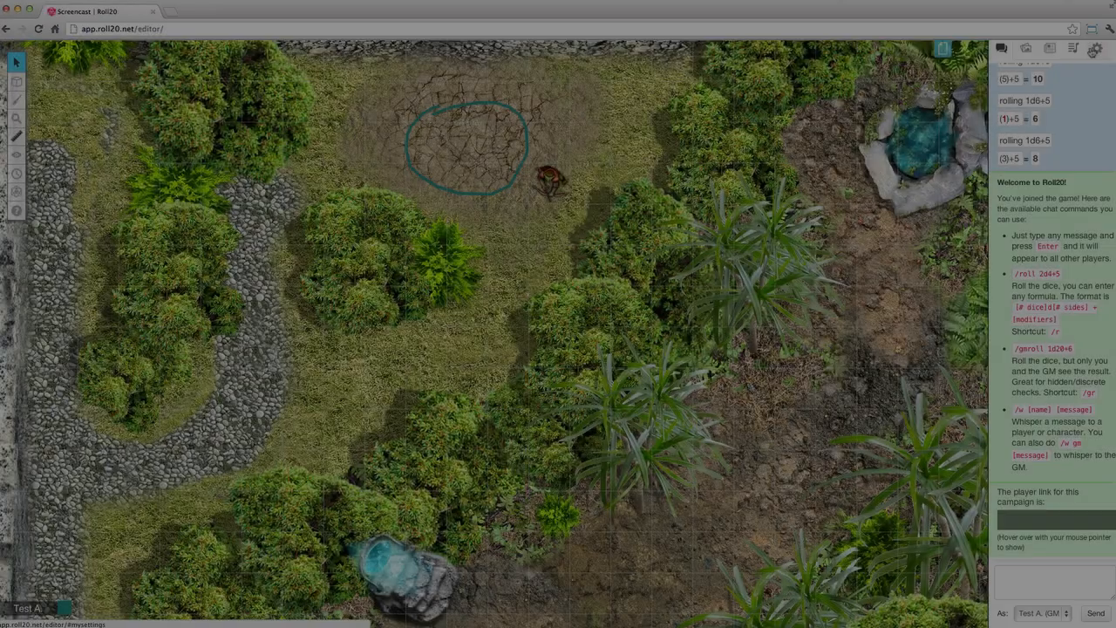
Add a macro named "attack" with the command "/roll 2d6+5" and save it.
click(1096, 48)
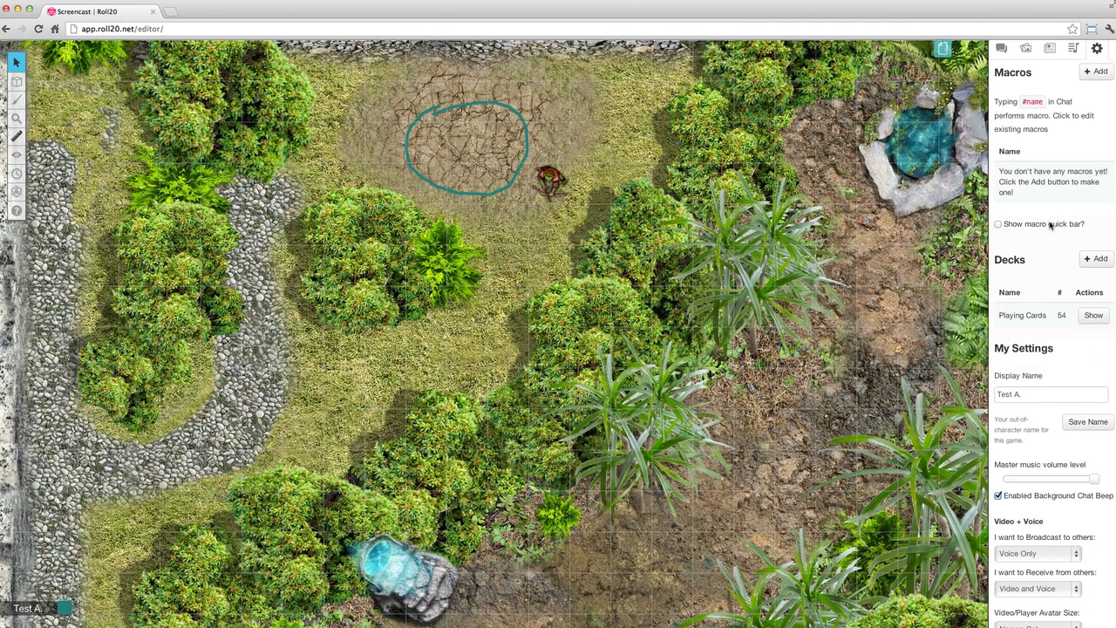
scroll(1052, 214, down, 4)
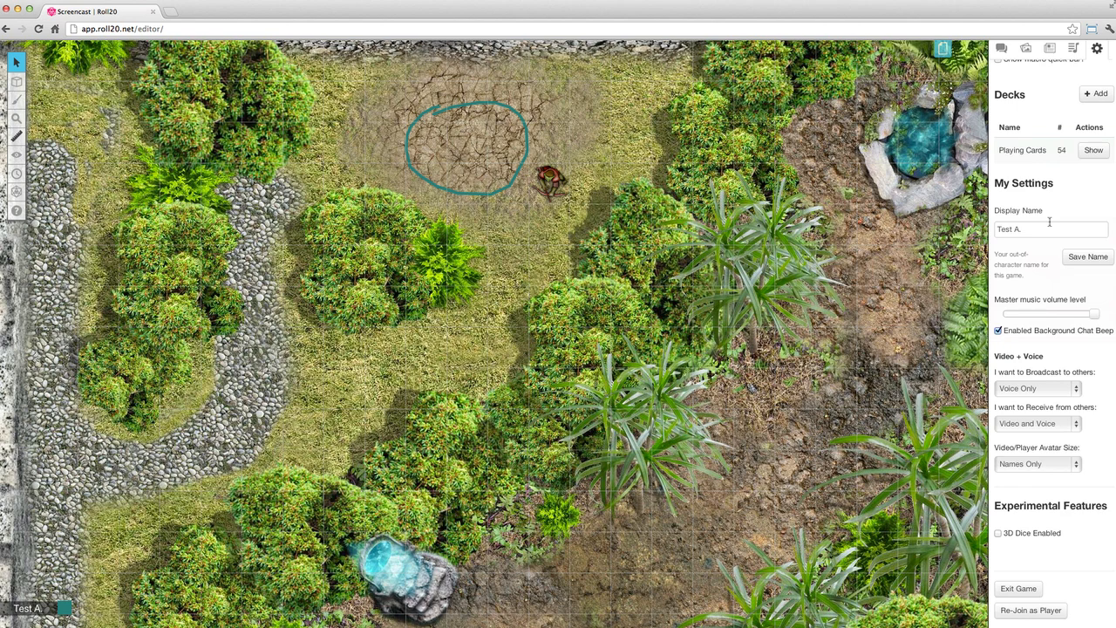
scroll(1051, 222, up, 4)
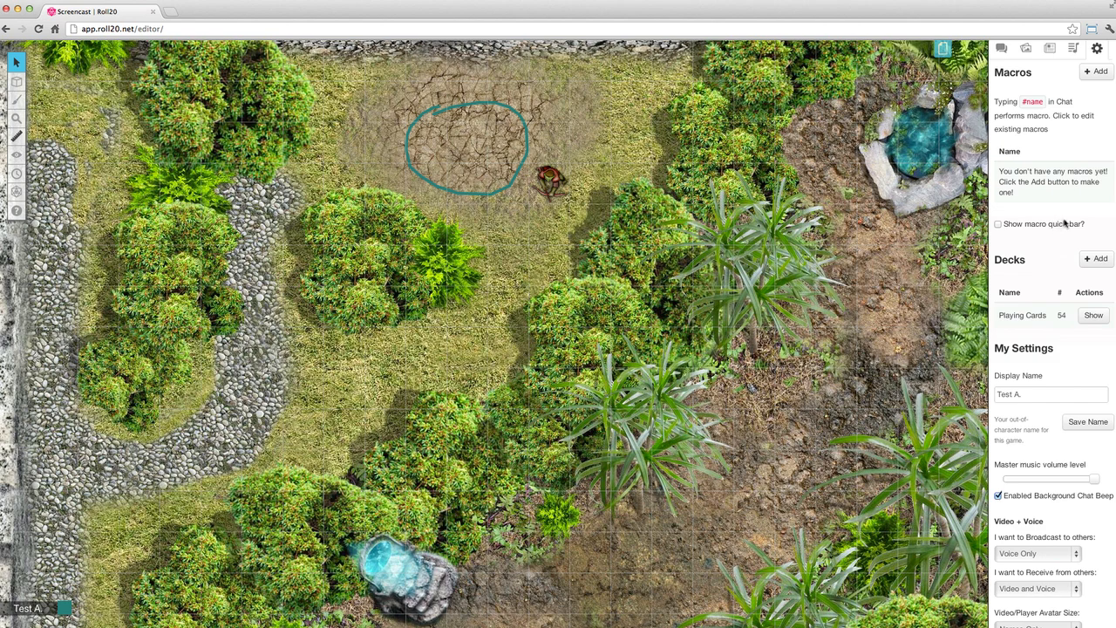
click(1099, 73)
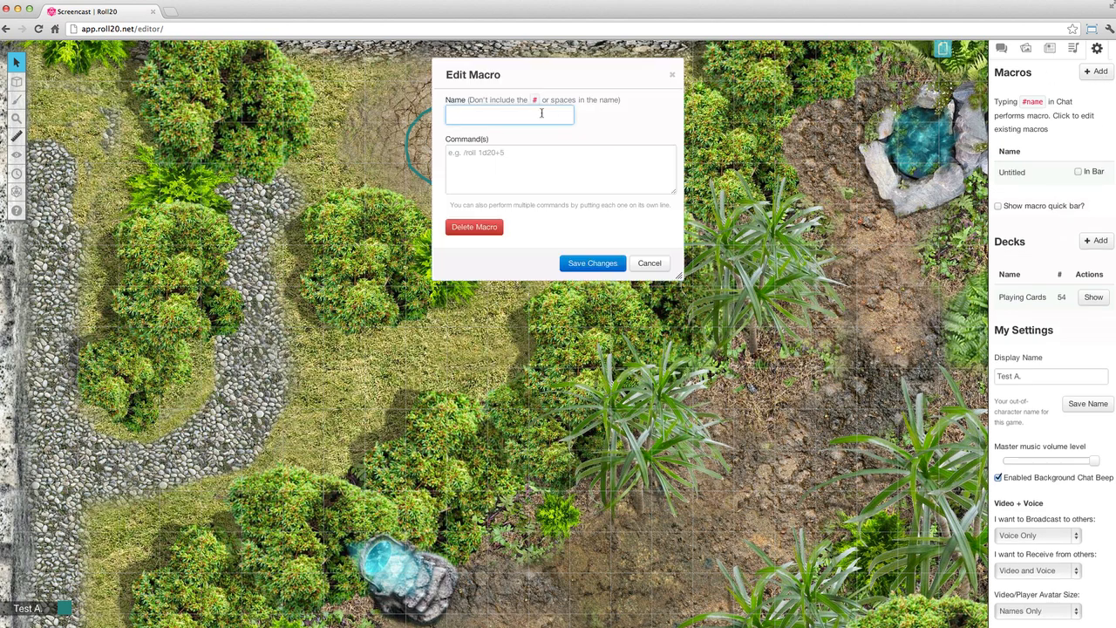
text(attack)
key(Tab)
key(Tab)
text(/ro)
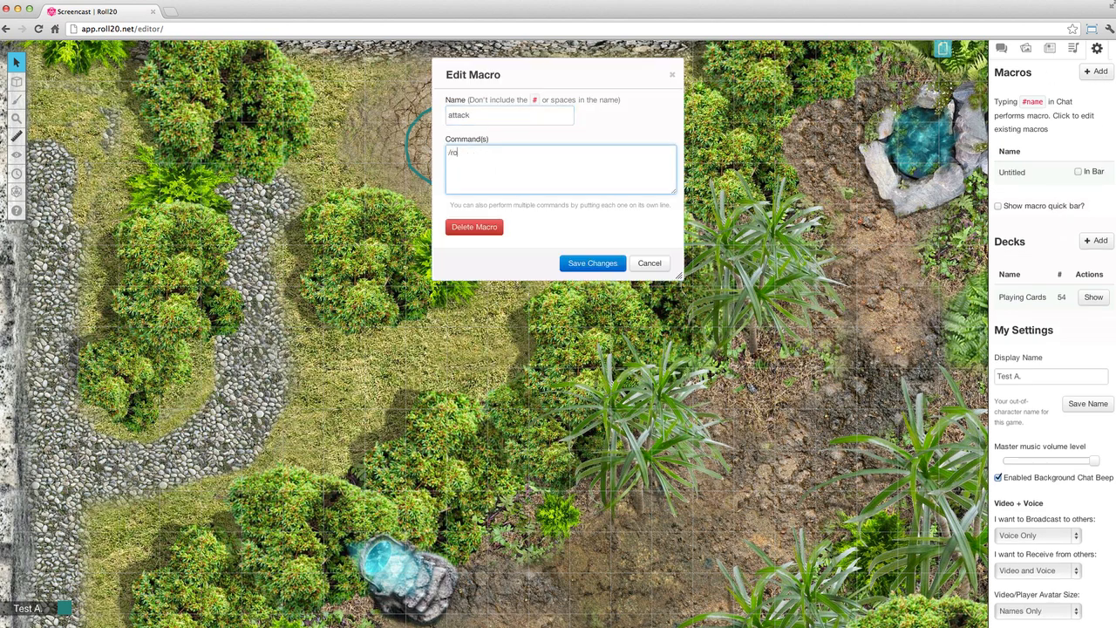
text(ll 2d6+5)
click(593, 262)
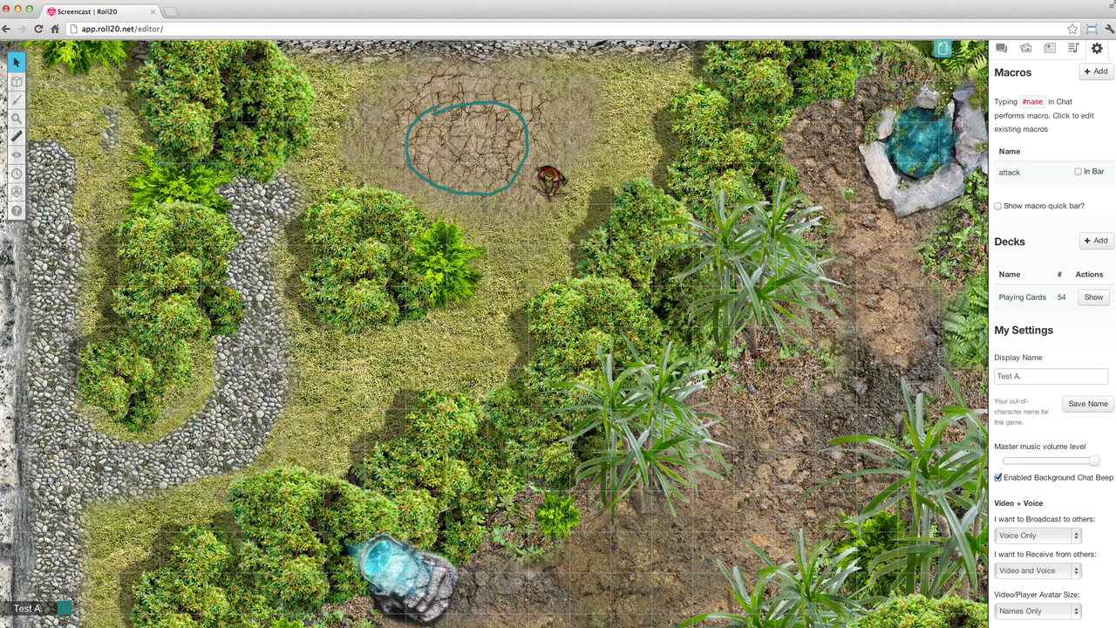
Enable the macro quick bar with the attack macro in it and run the macro from the bar.
click(1064, 206)
click(1095, 173)
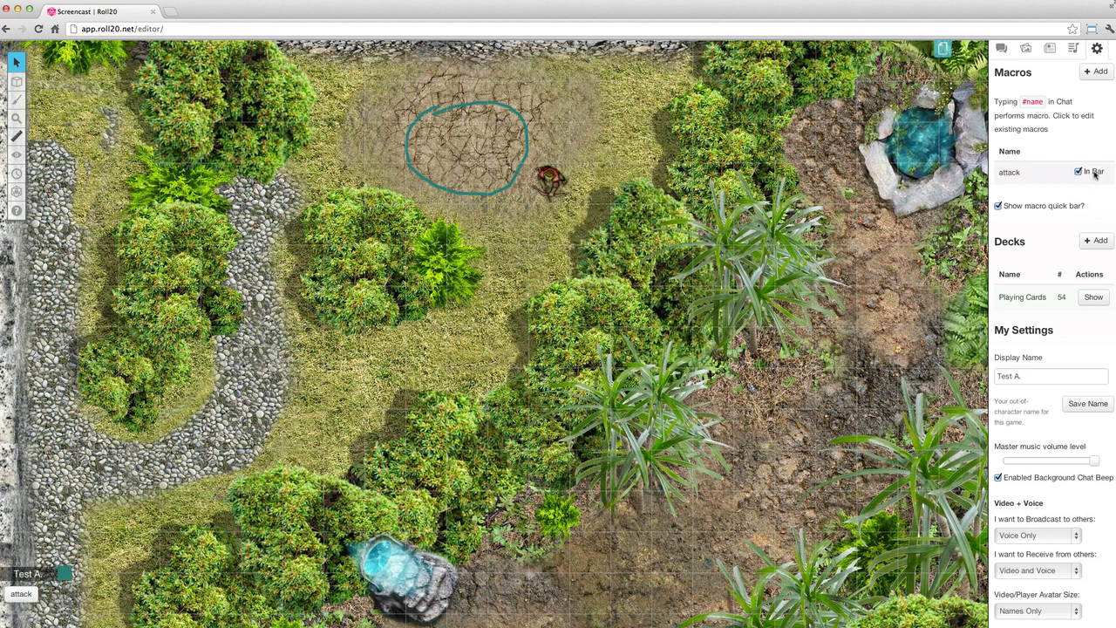
click(1001, 48)
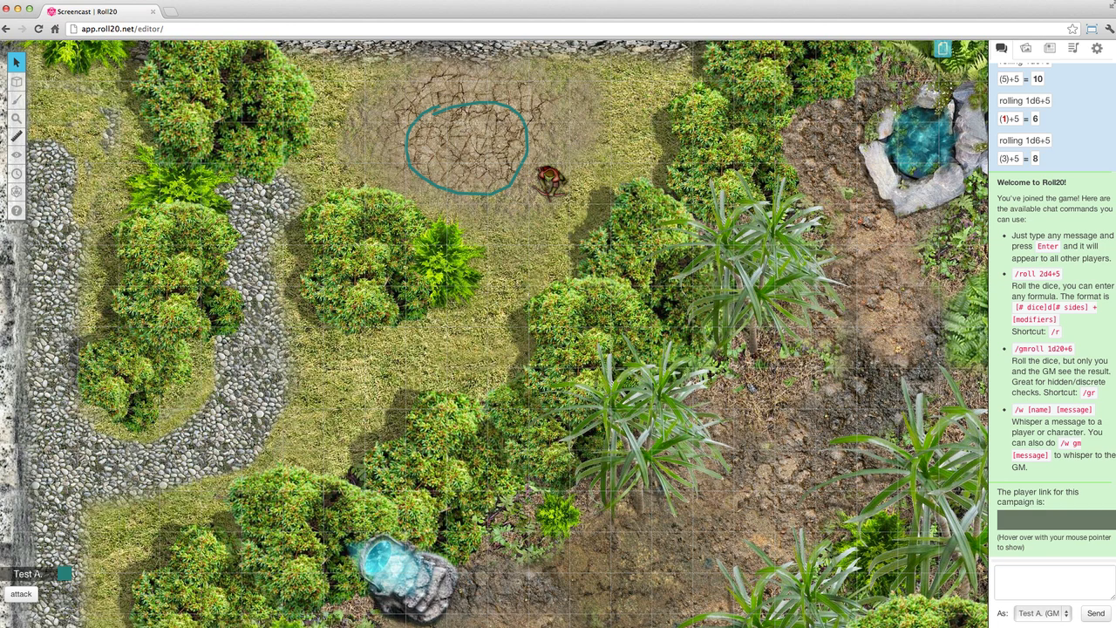
click(26, 594)
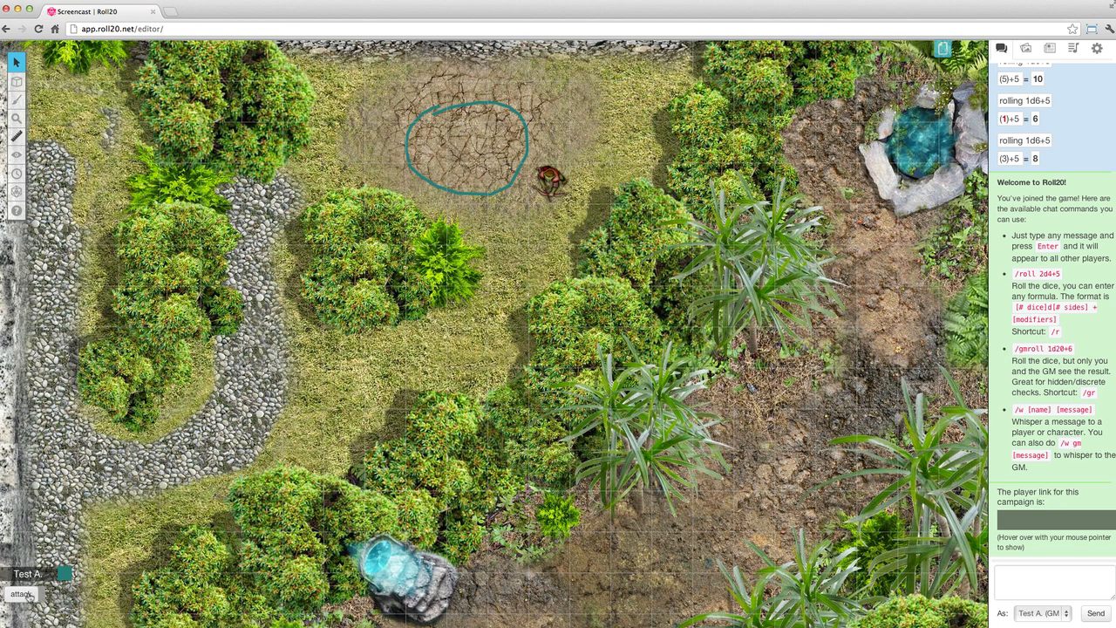
Run the attack macro from chat by sending "#attack".
click(1035, 570)
text(#at)
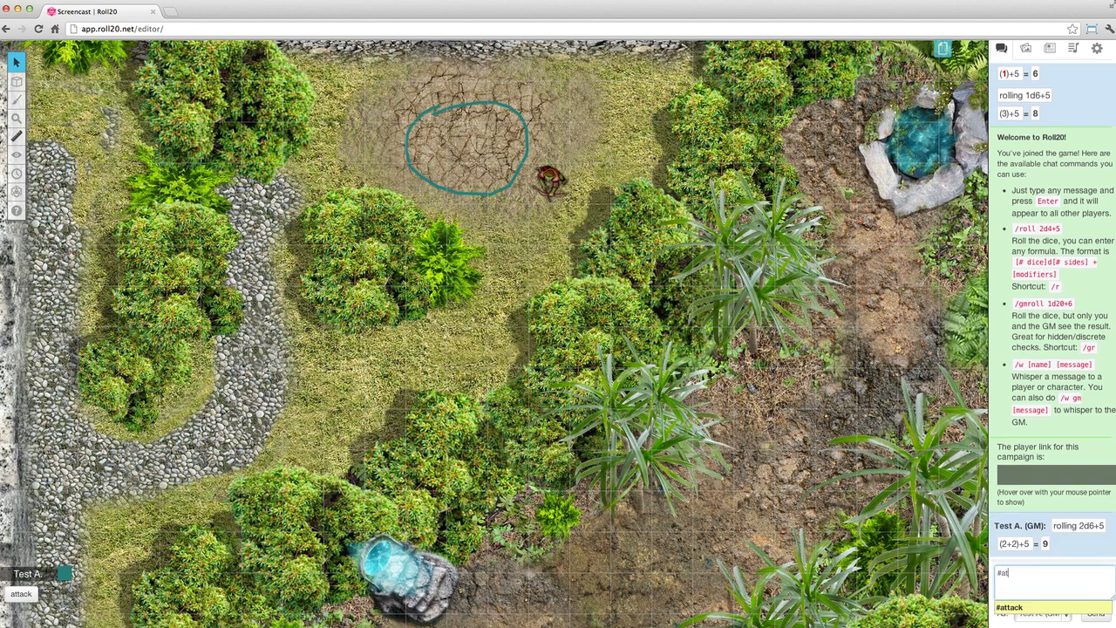
text(tack)
key(Return)
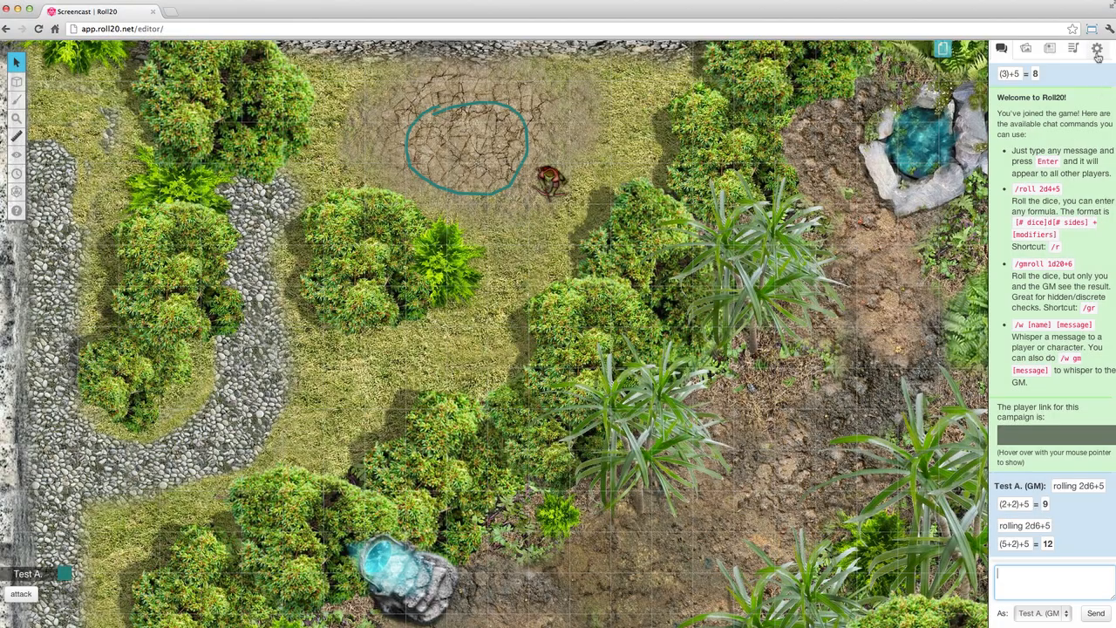
Show the Playing Cards deck on the tabletop and turn over its top card.
click(1097, 50)
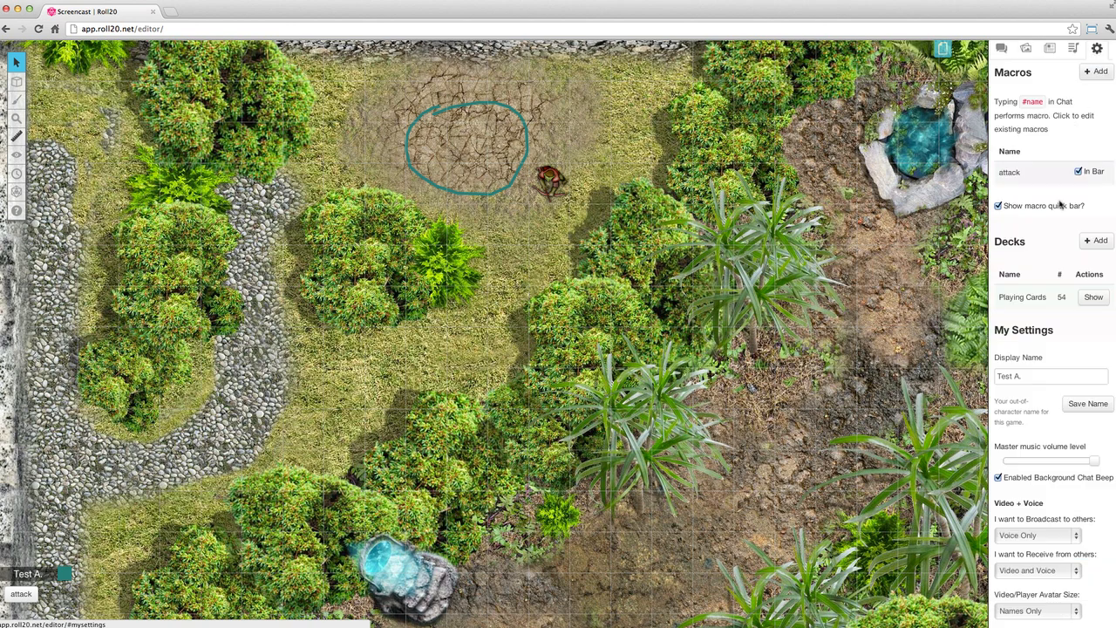
click(1093, 298)
mouse_move(931, 521)
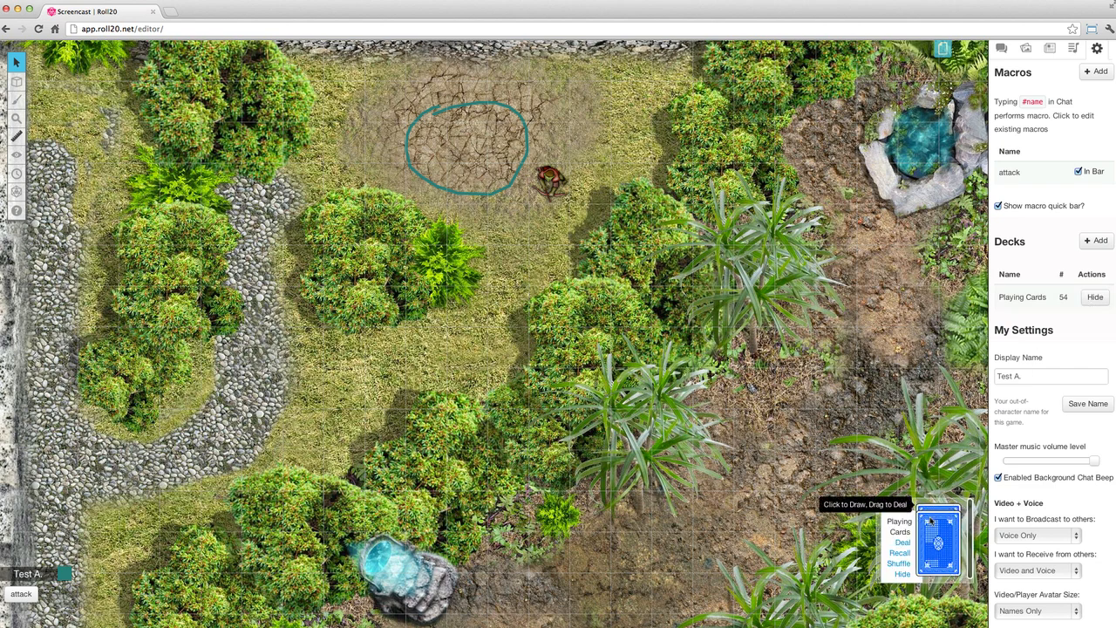
click(940, 513)
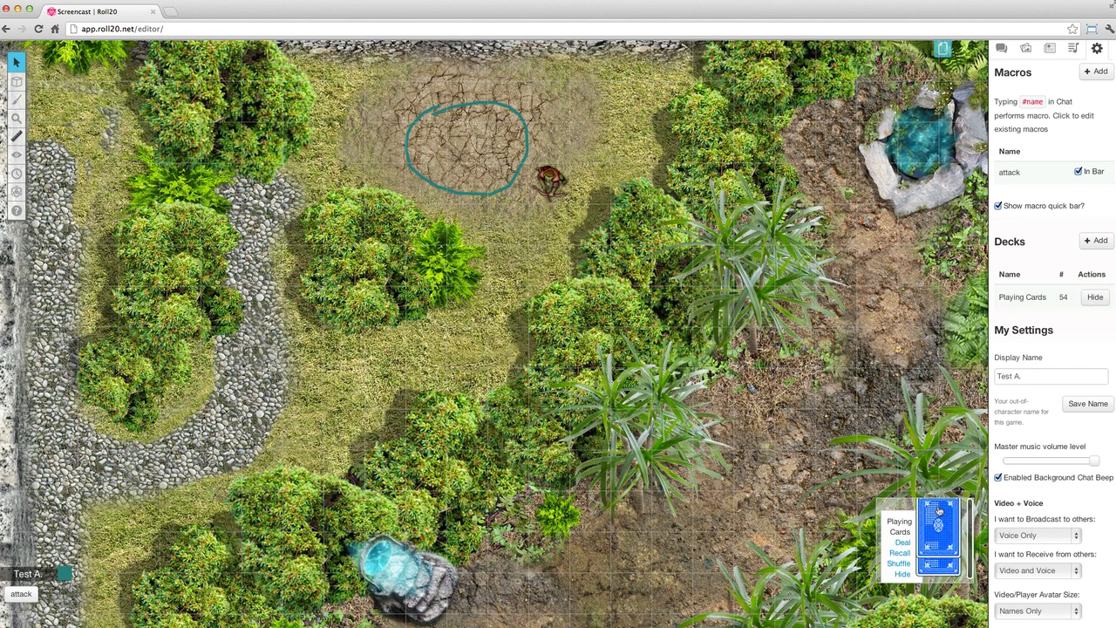
click(940, 513)
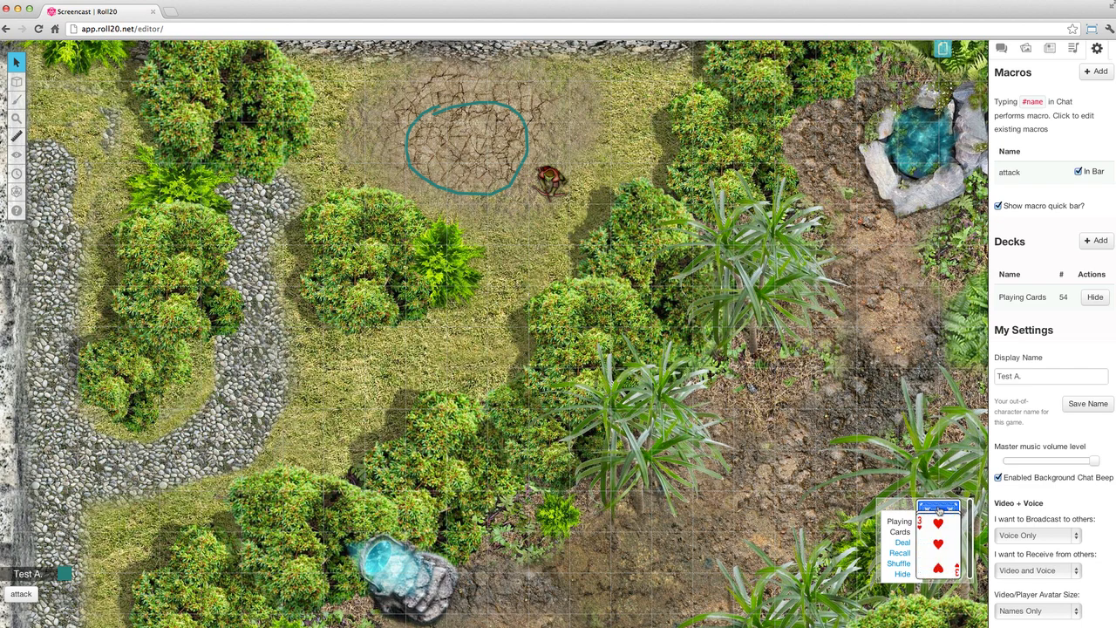
Place the three of hearts from the deck onto the map's grass and shuffle the remaining deck.
drag(940, 513, 403, 322)
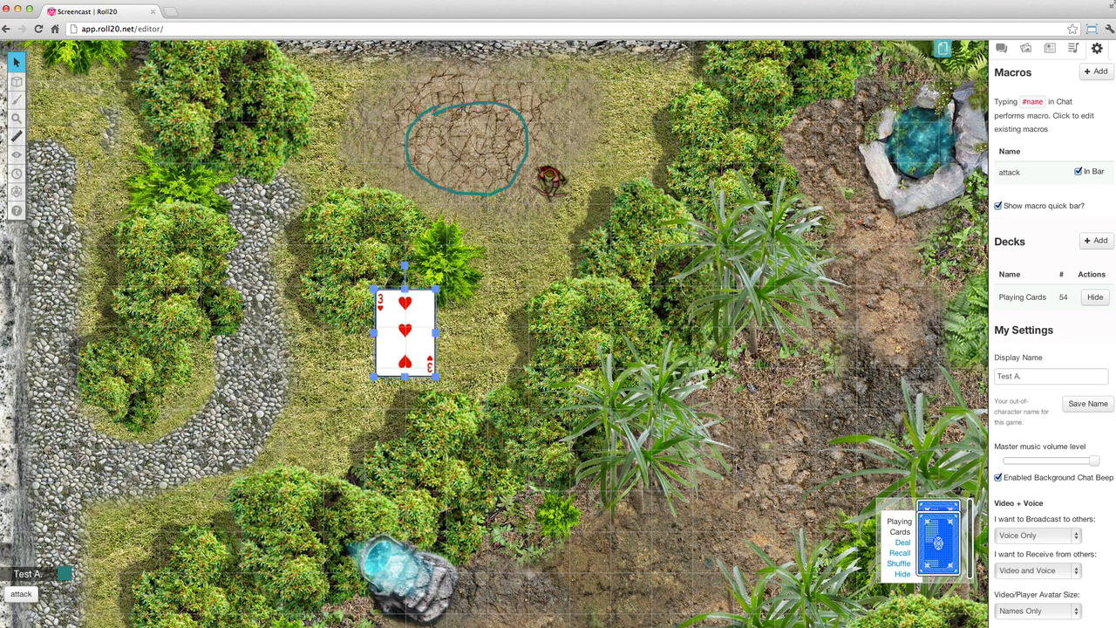
click(899, 564)
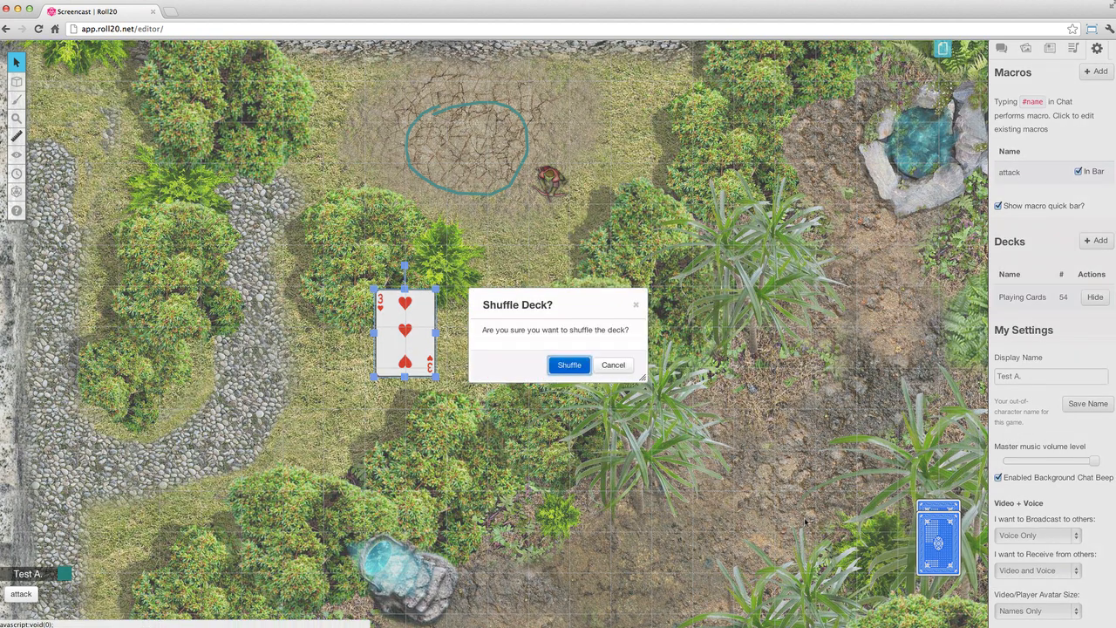
click(568, 365)
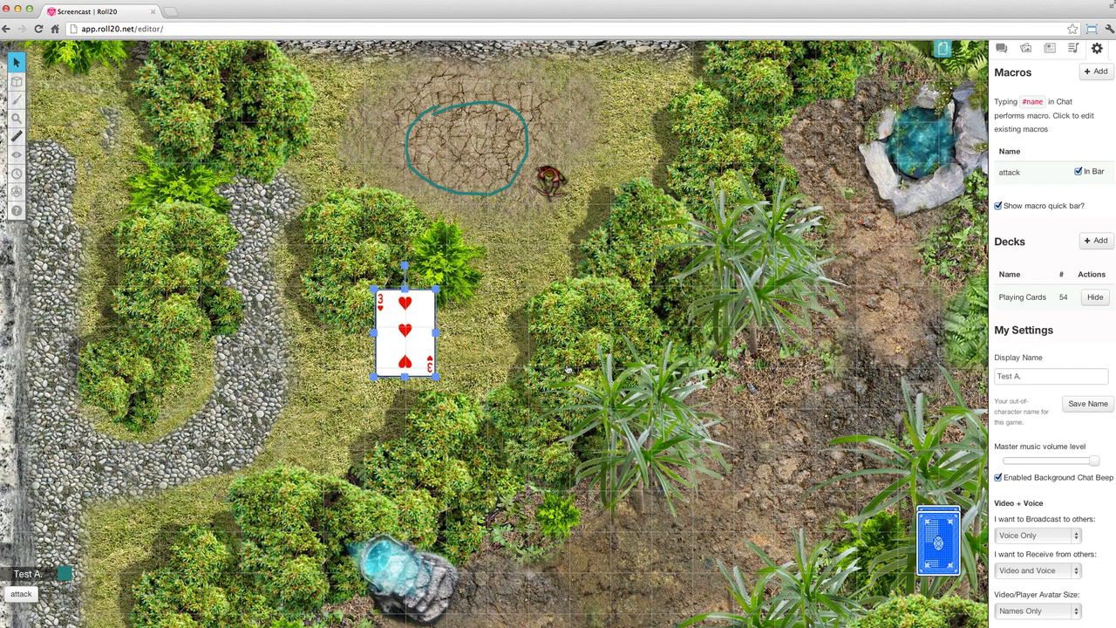
Examine the Playing Cards deck's settings, card list and Two of Hearts card, cancel both dialogs, and deselect the card on the map.
click(1038, 300)
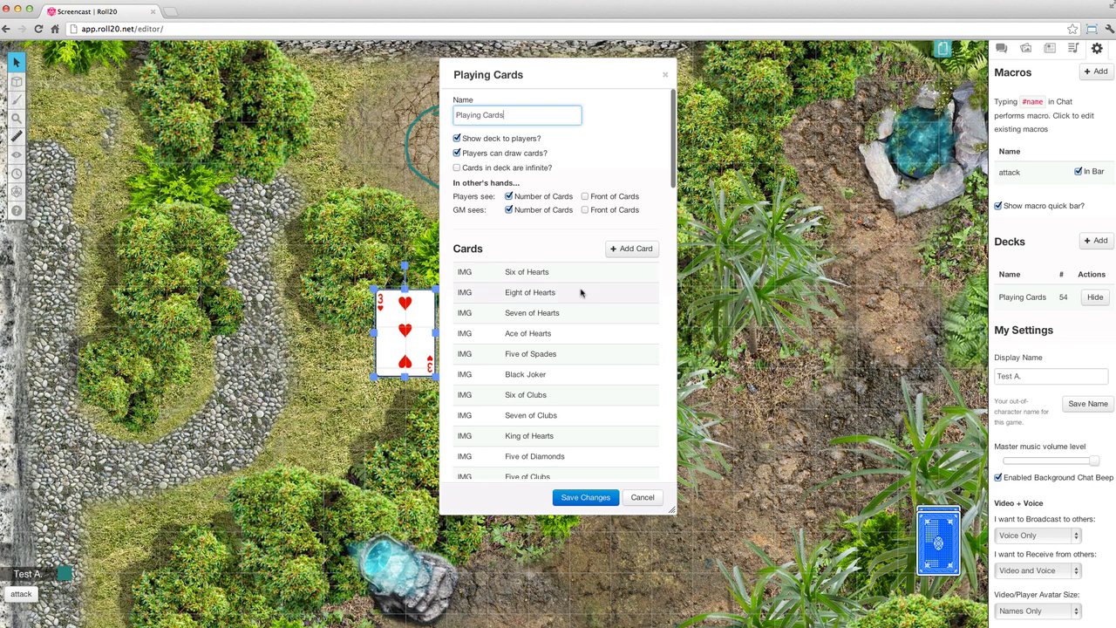
scroll(581, 293, down, 5)
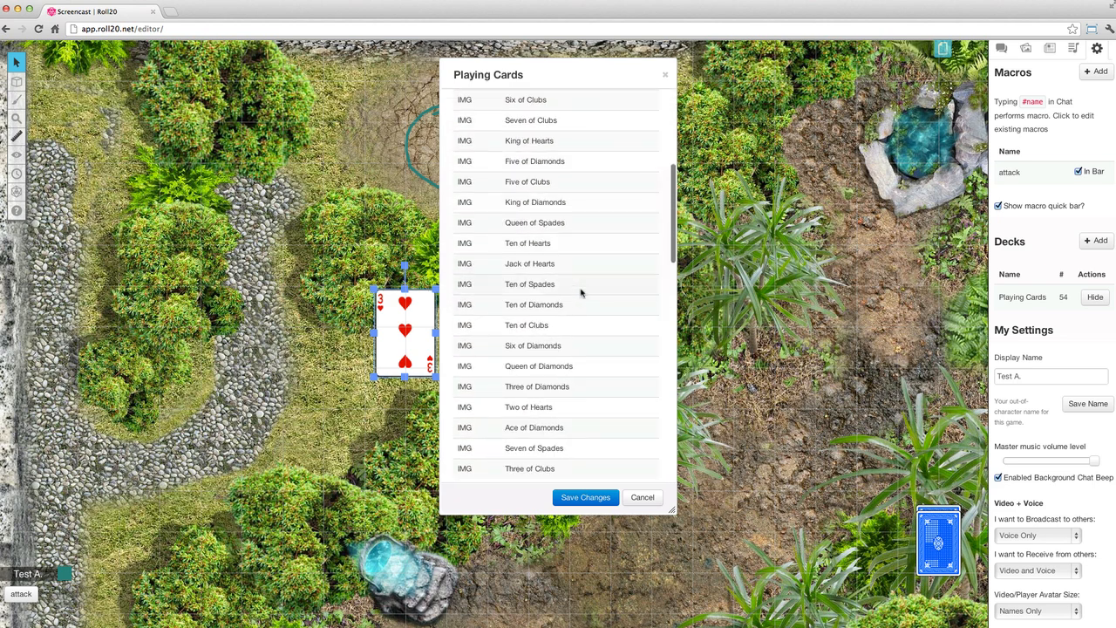
click(596, 415)
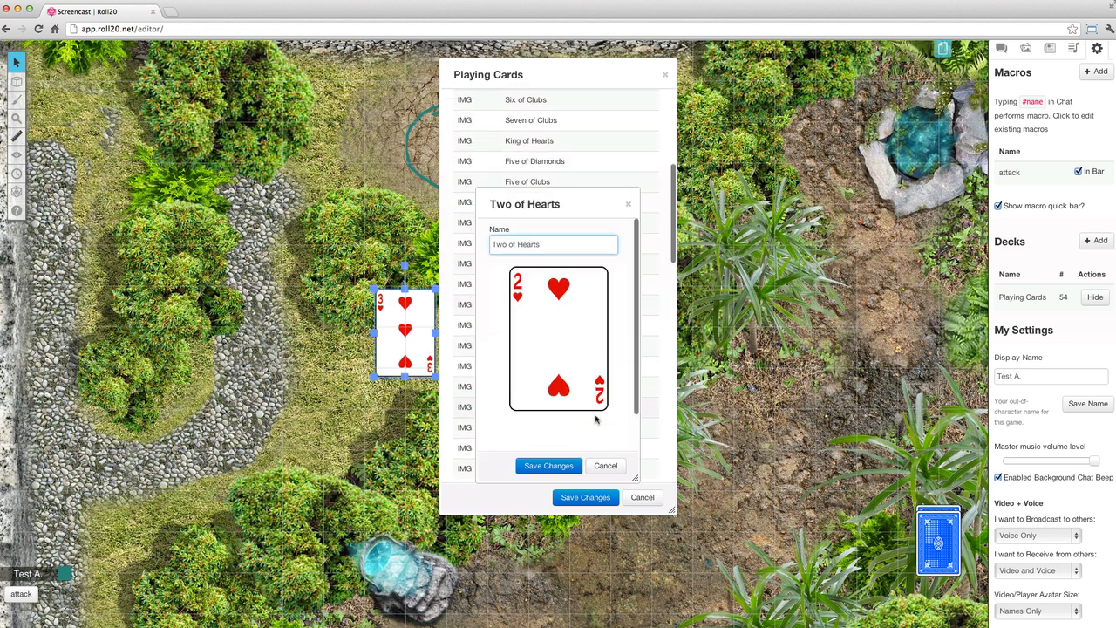
click(608, 466)
click(642, 498)
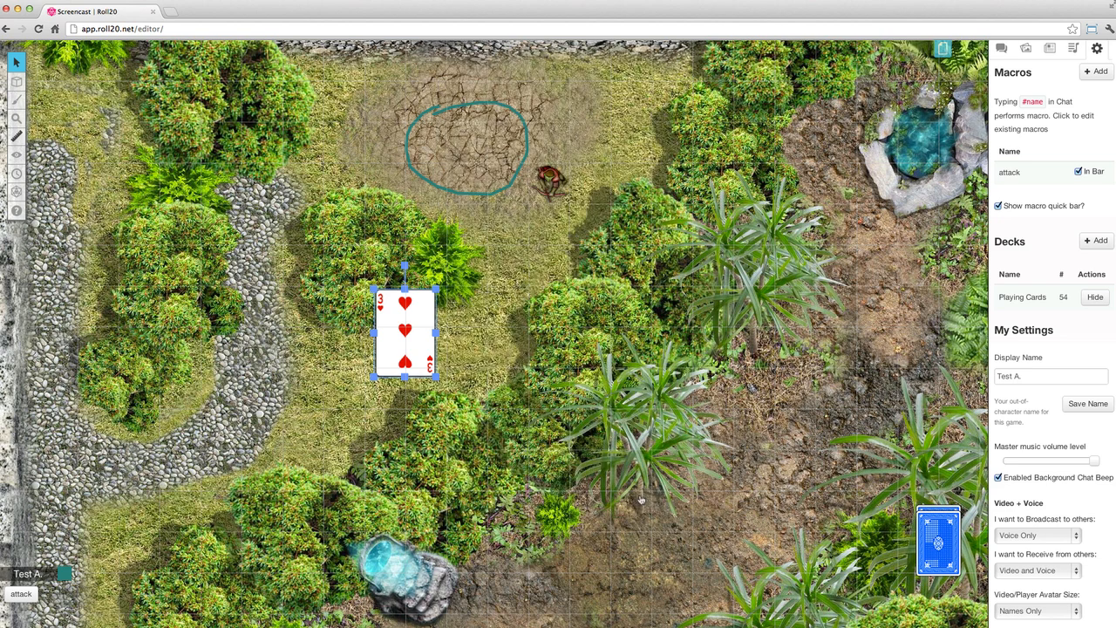
click(641, 497)
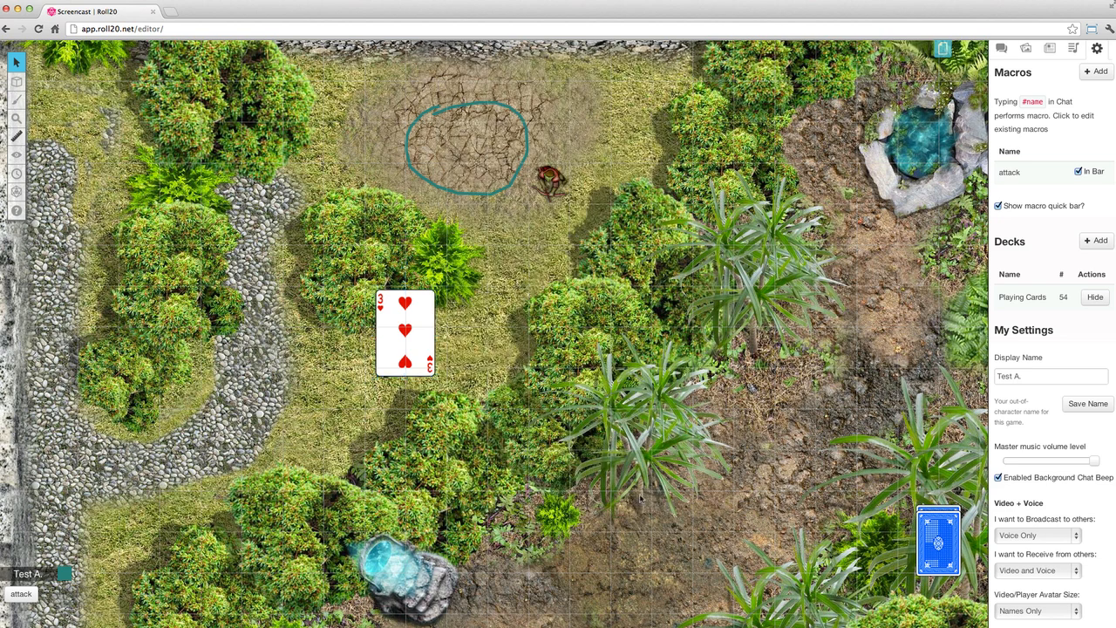